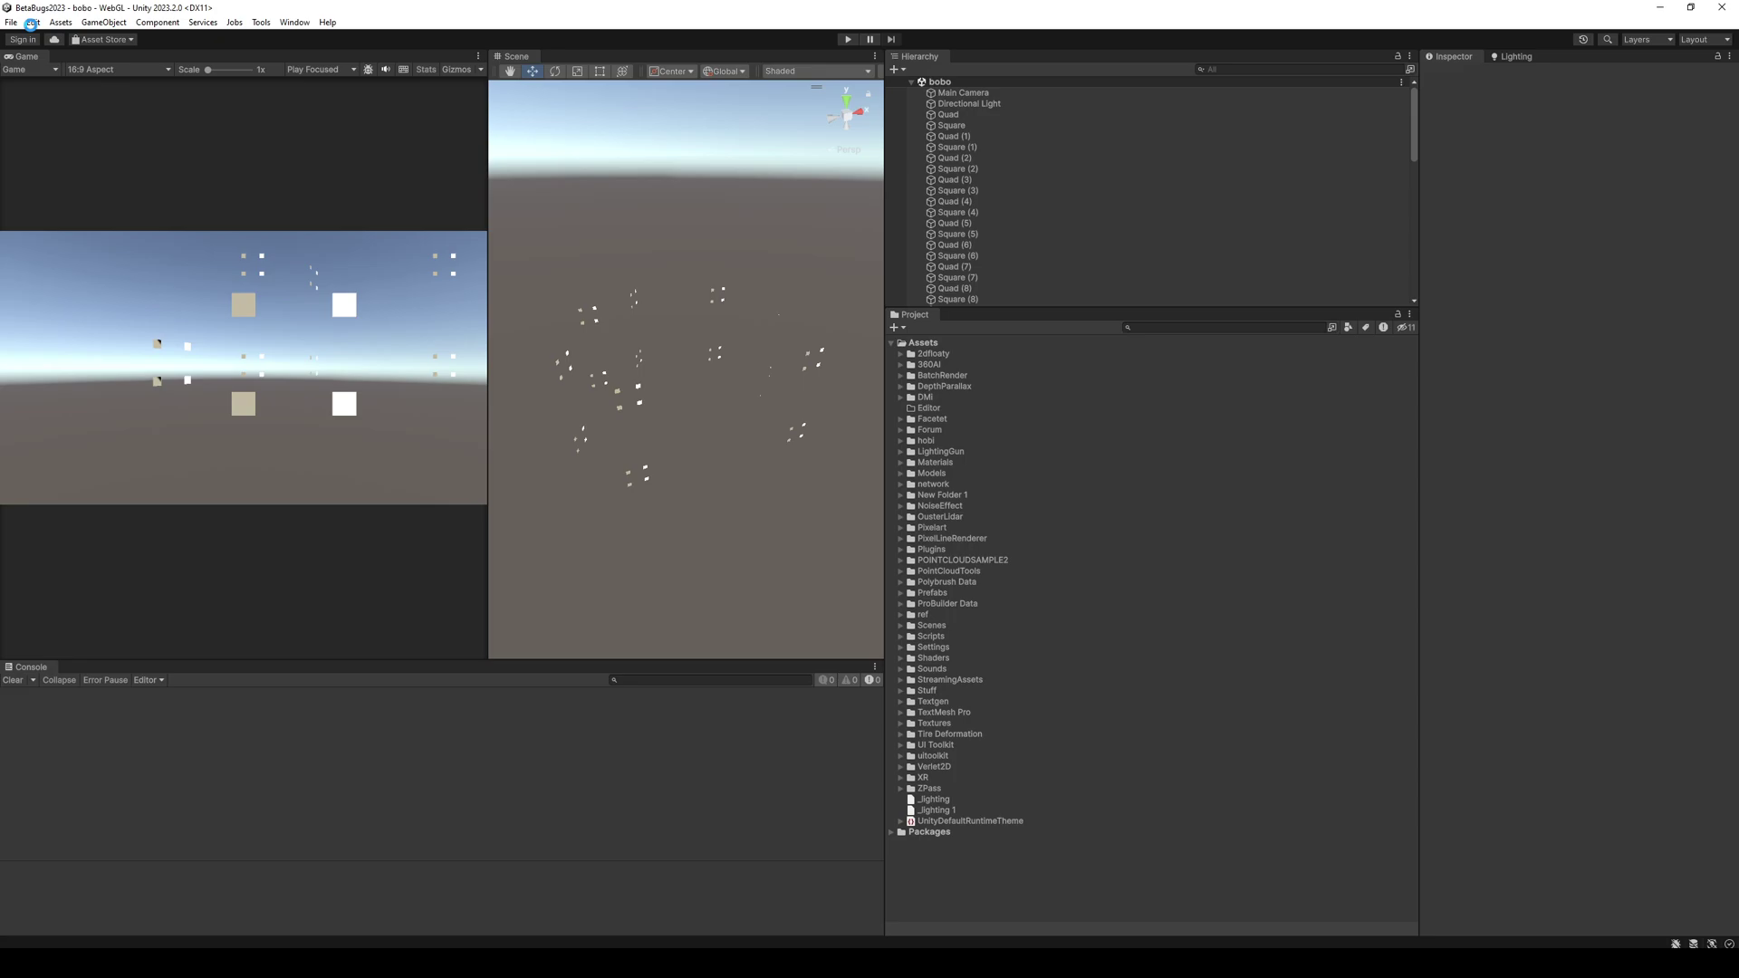
# Set the editor's custom UI scaling value to 125%, then reopen the project from UnityLauncherPro so the scaling applies
pyautogui.click(31, 22)
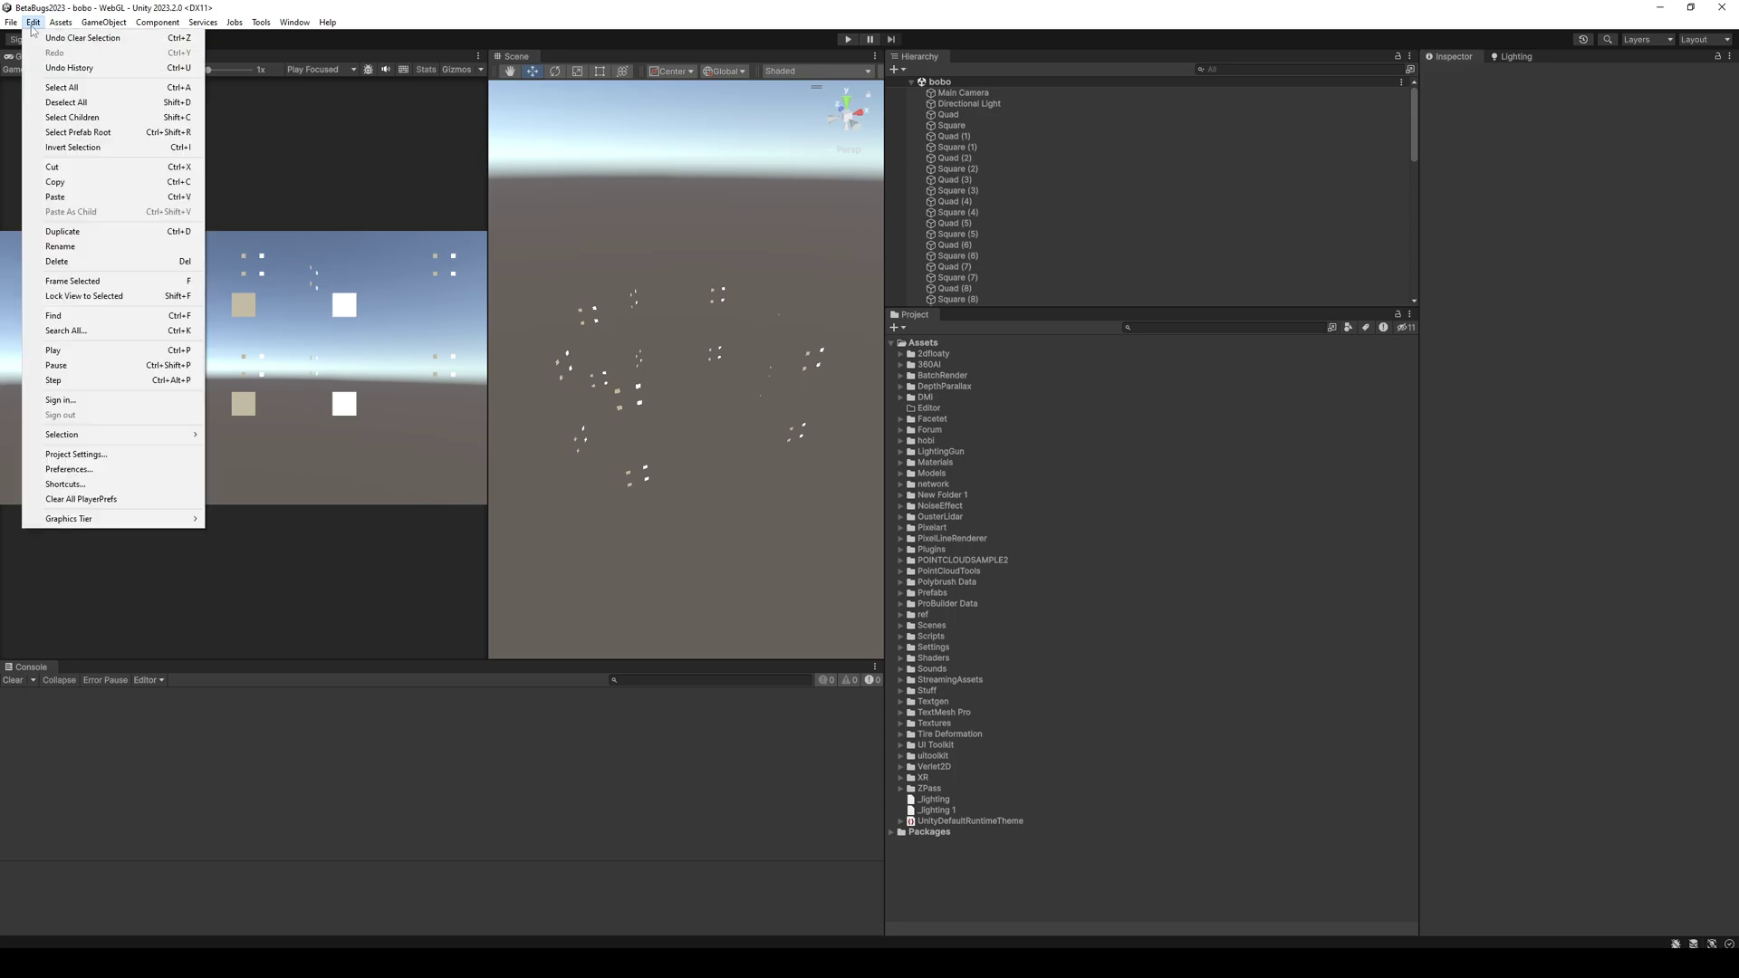
pyautogui.click(91, 469)
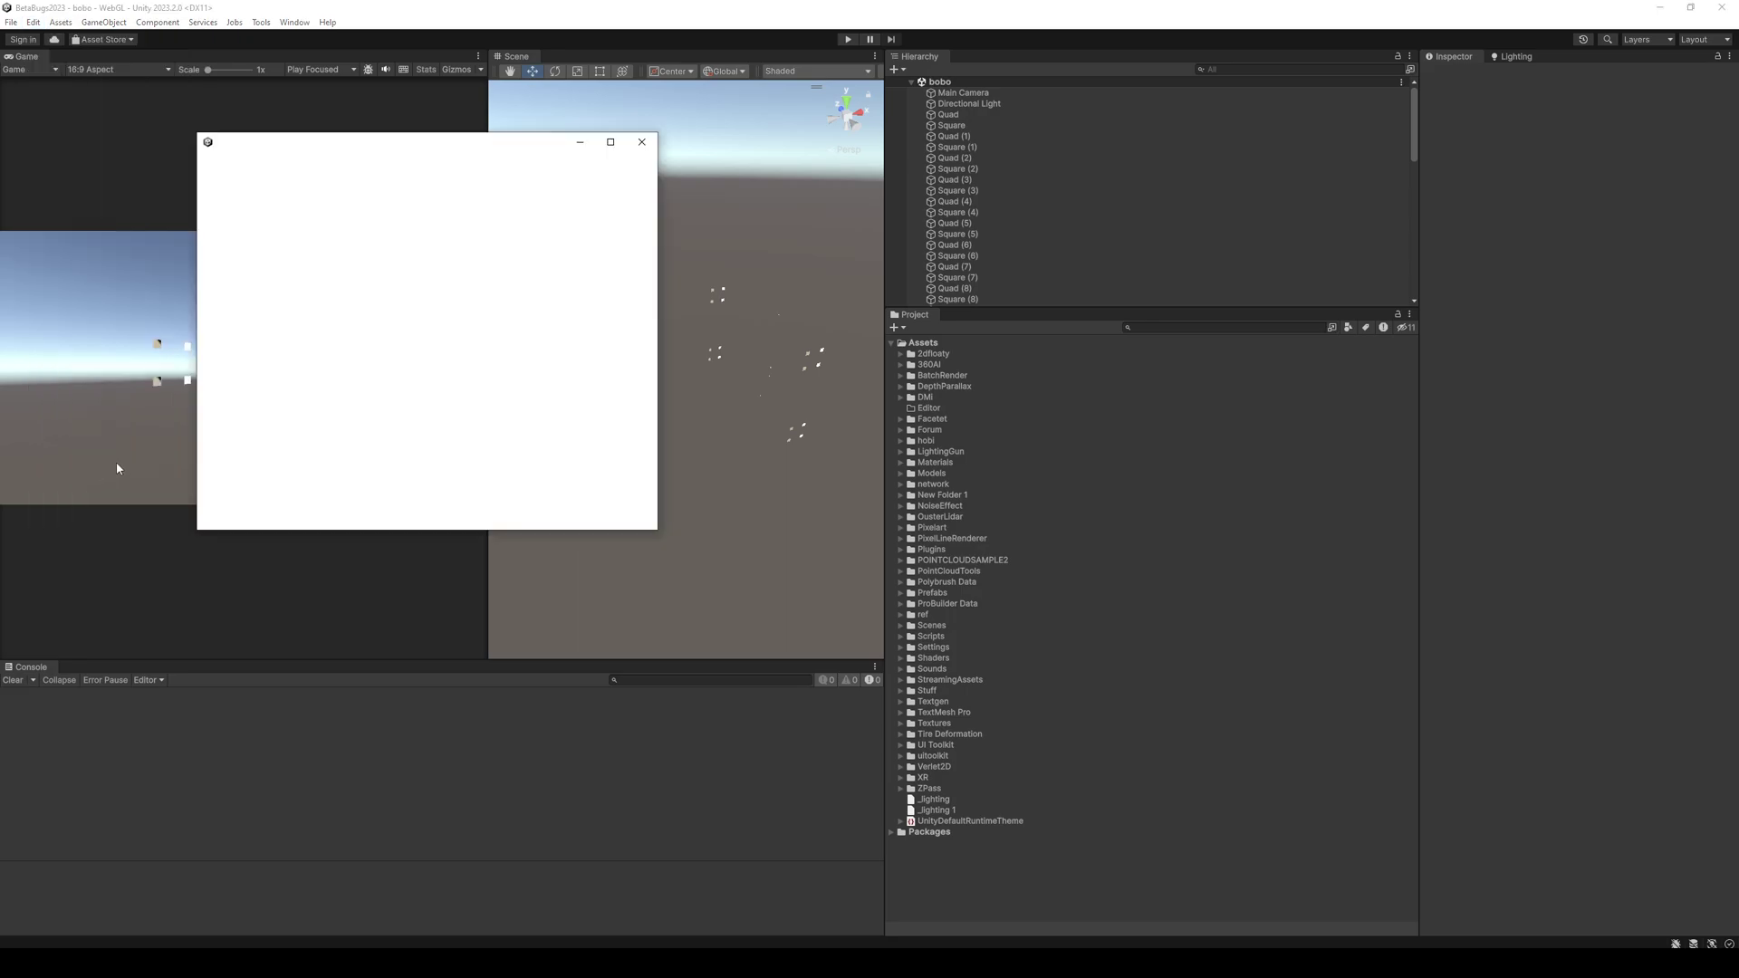
pyautogui.click(543, 253)
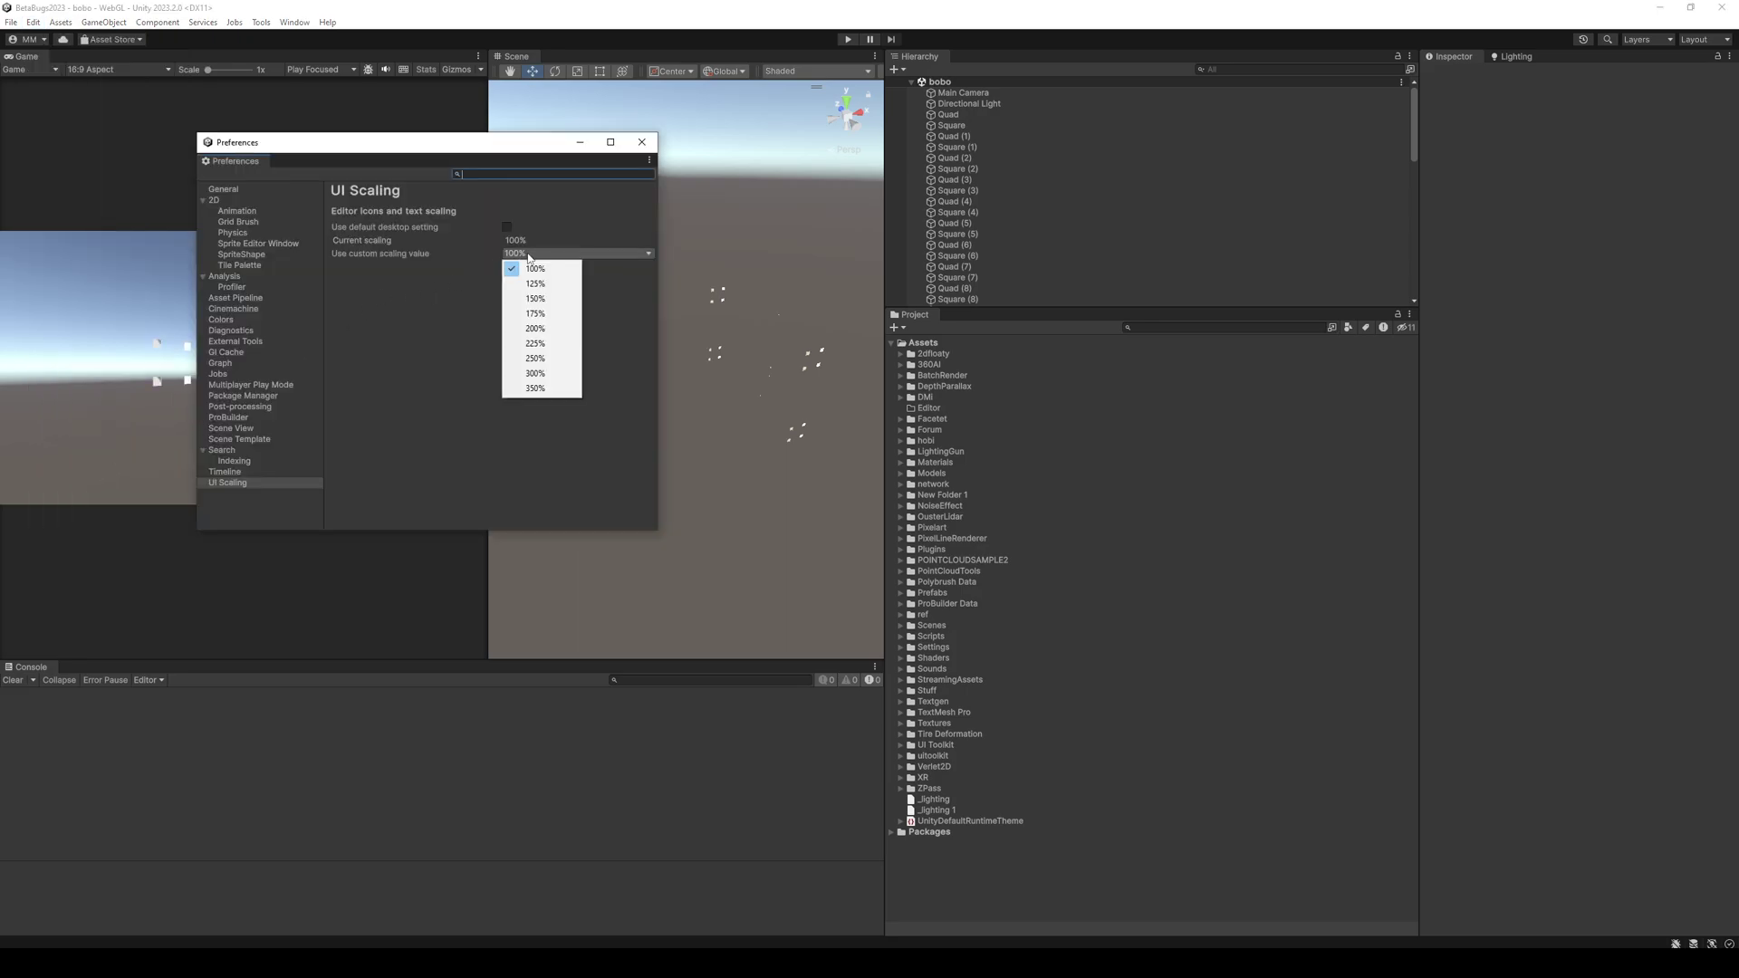
pyautogui.click(539, 281)
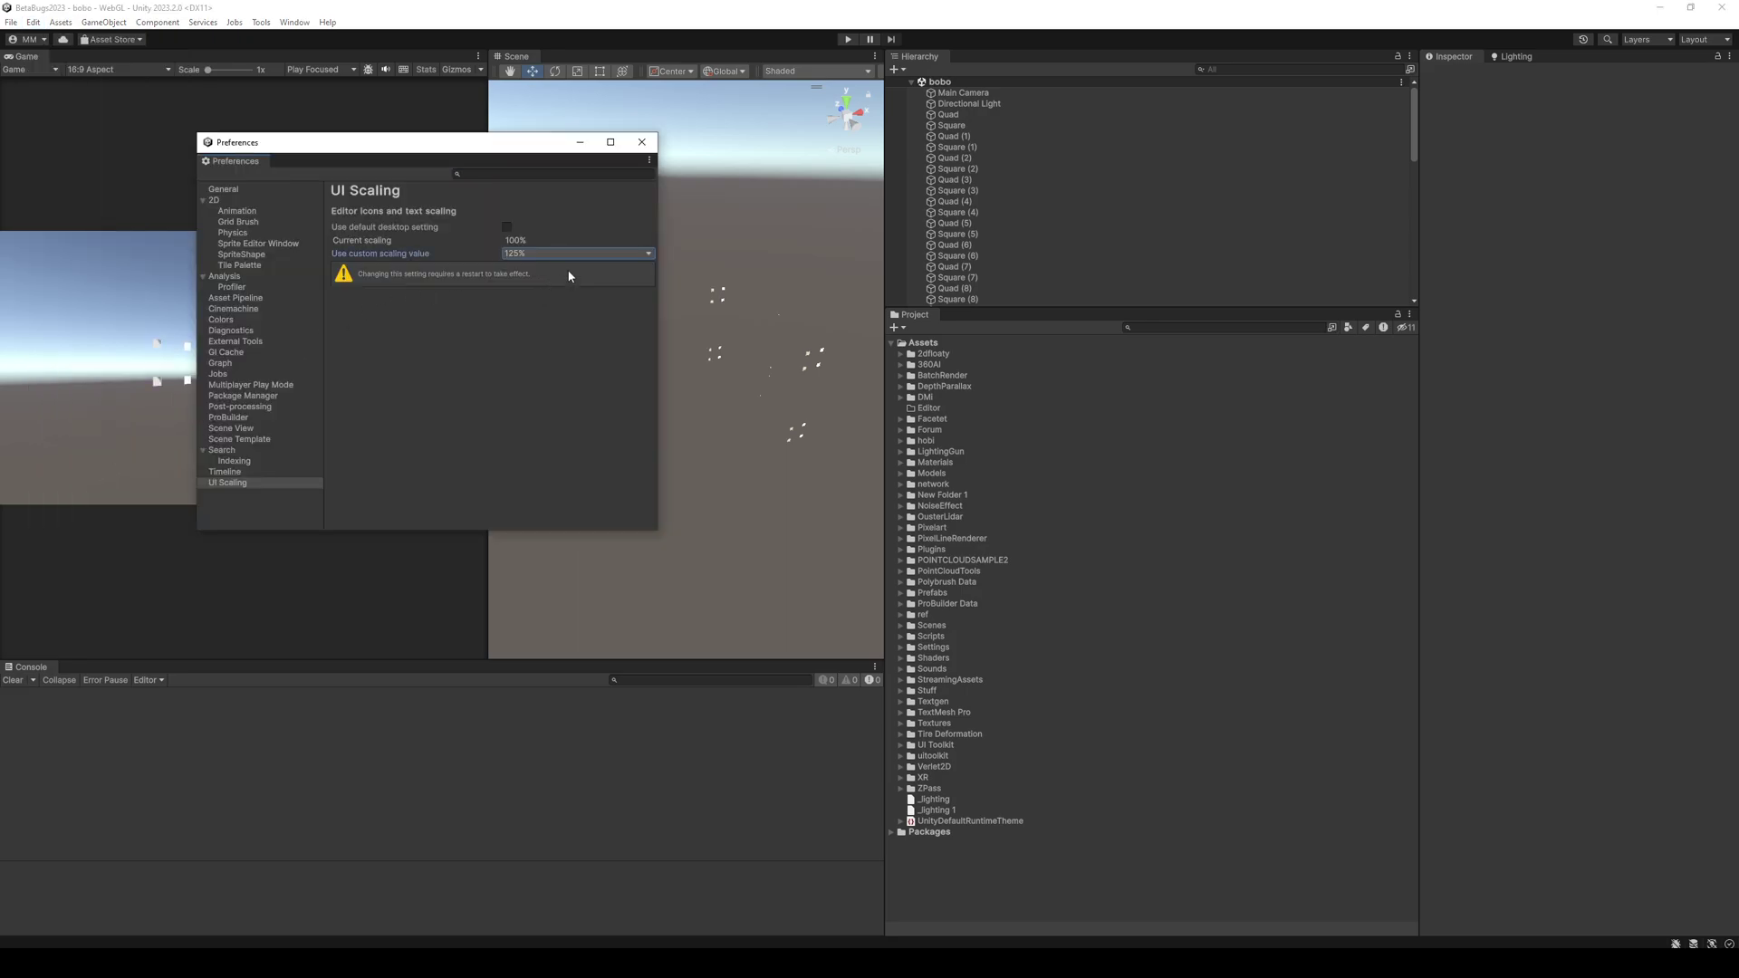
pyautogui.click(642, 142)
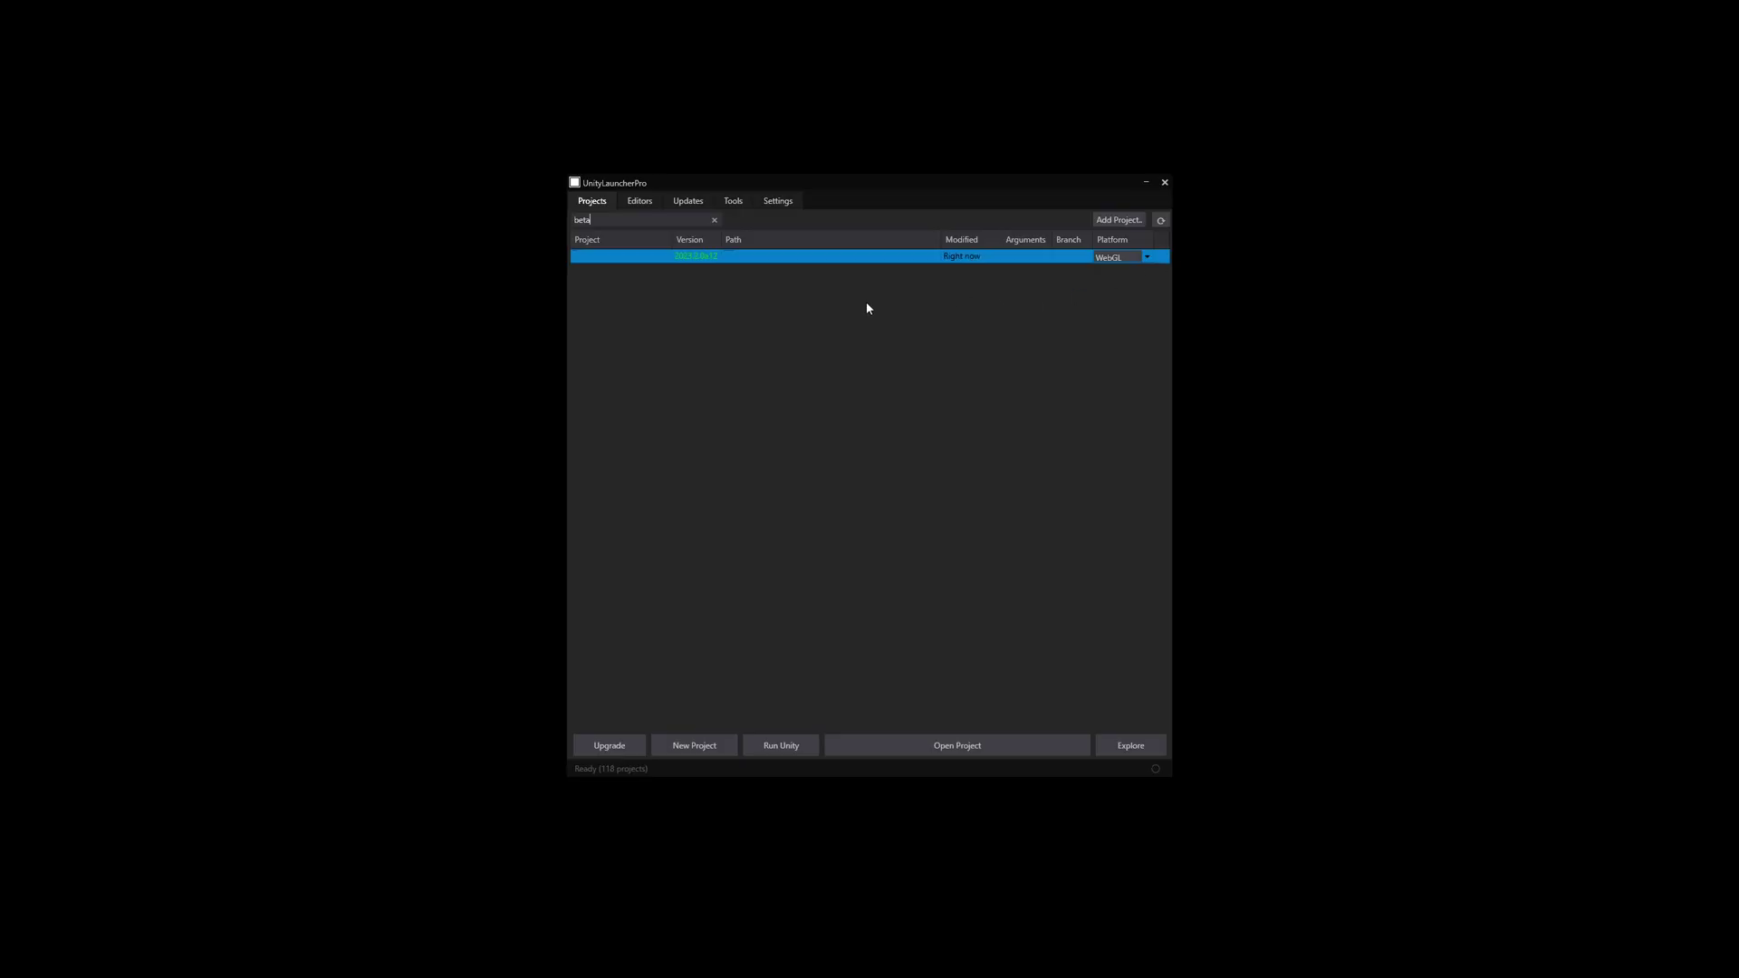
pyautogui.doubleClick(632, 257)
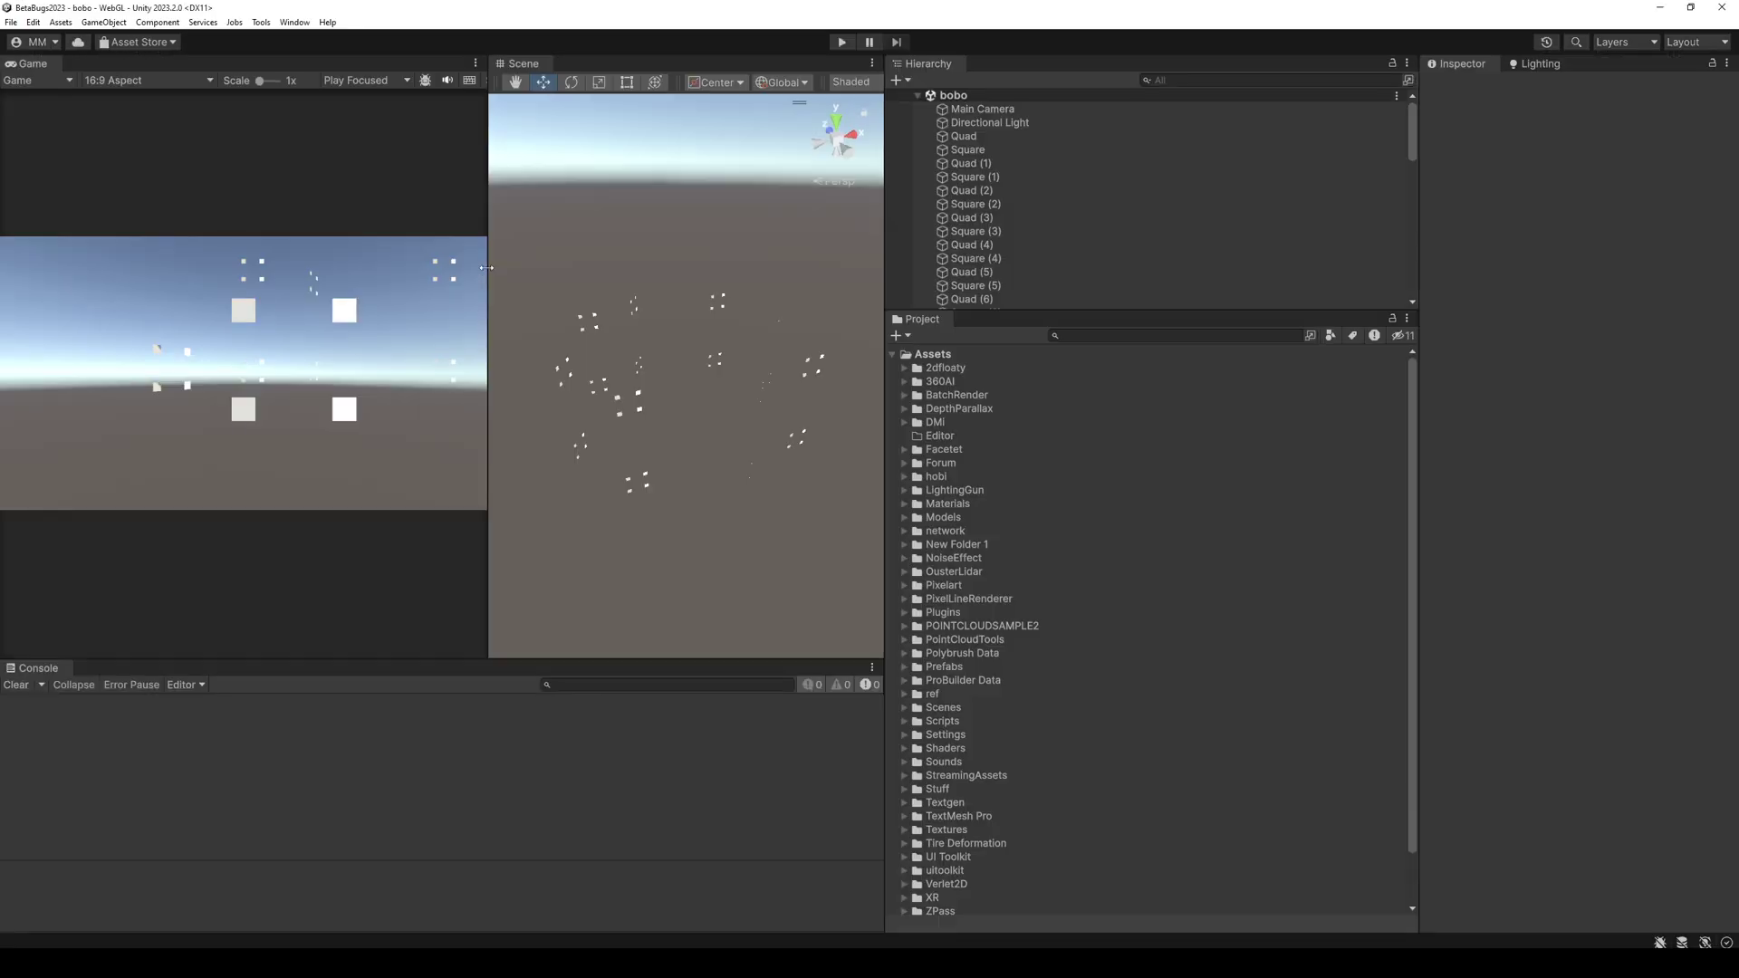
# Create a new scene from the Basic (Built-in) template
pyautogui.click(11, 22)
pyautogui.click(41, 38)
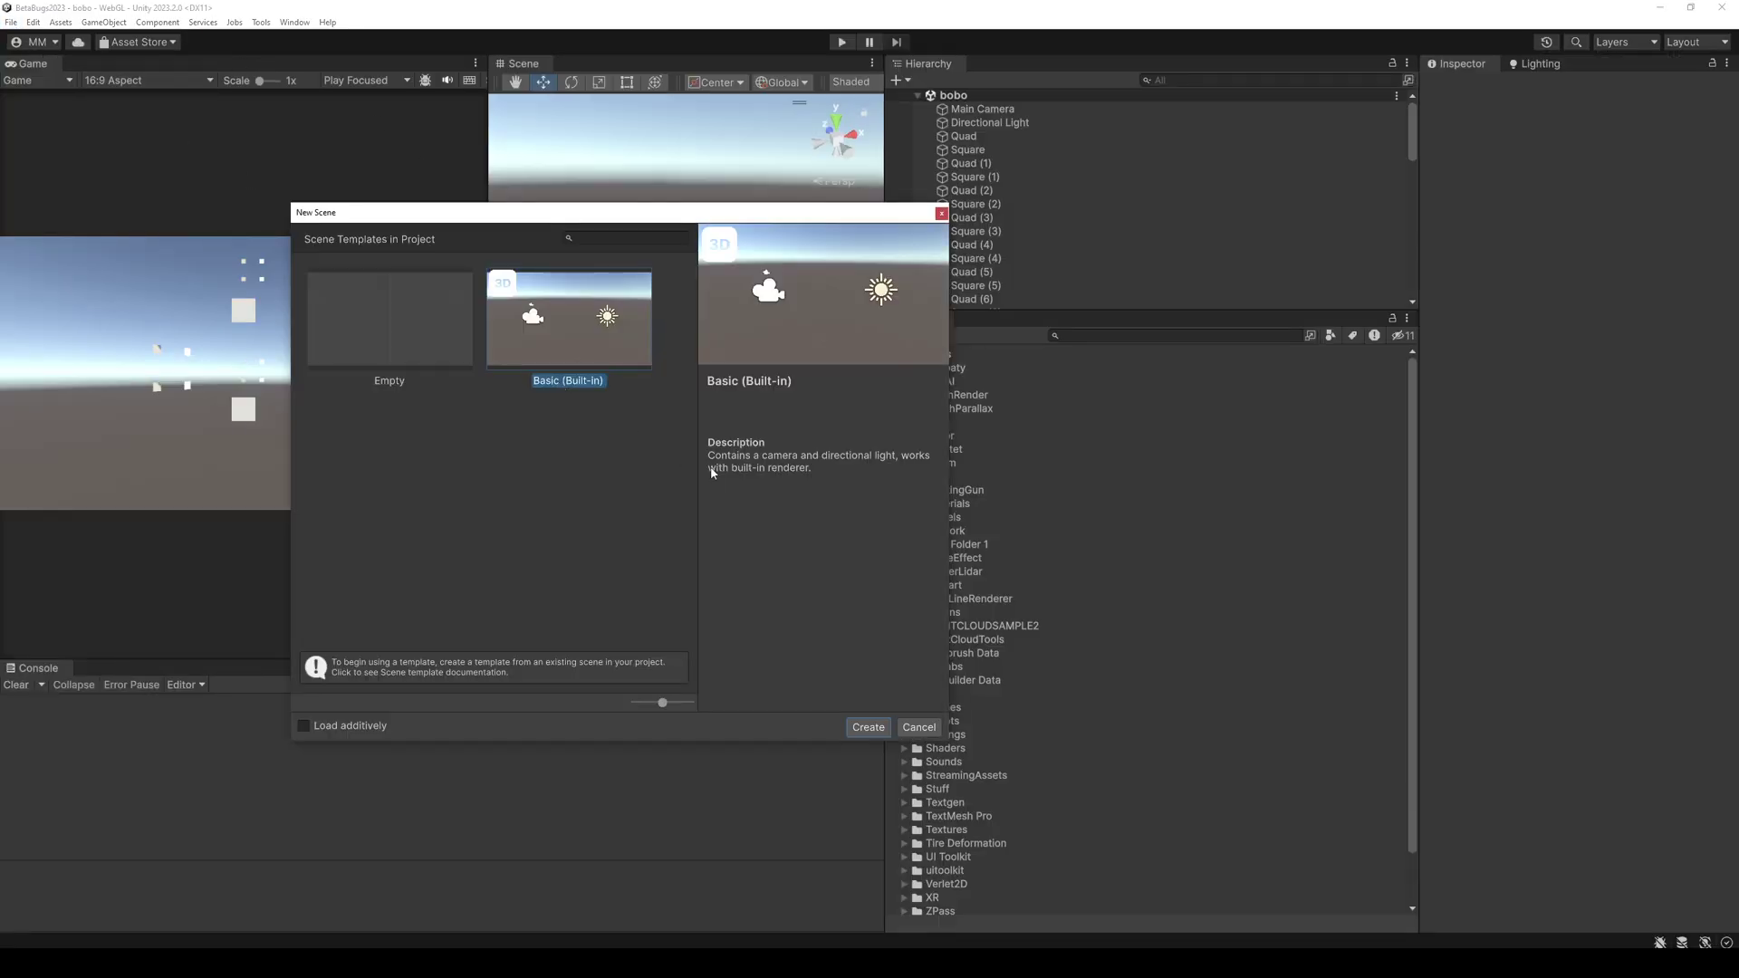
pyautogui.doubleClick(608, 337)
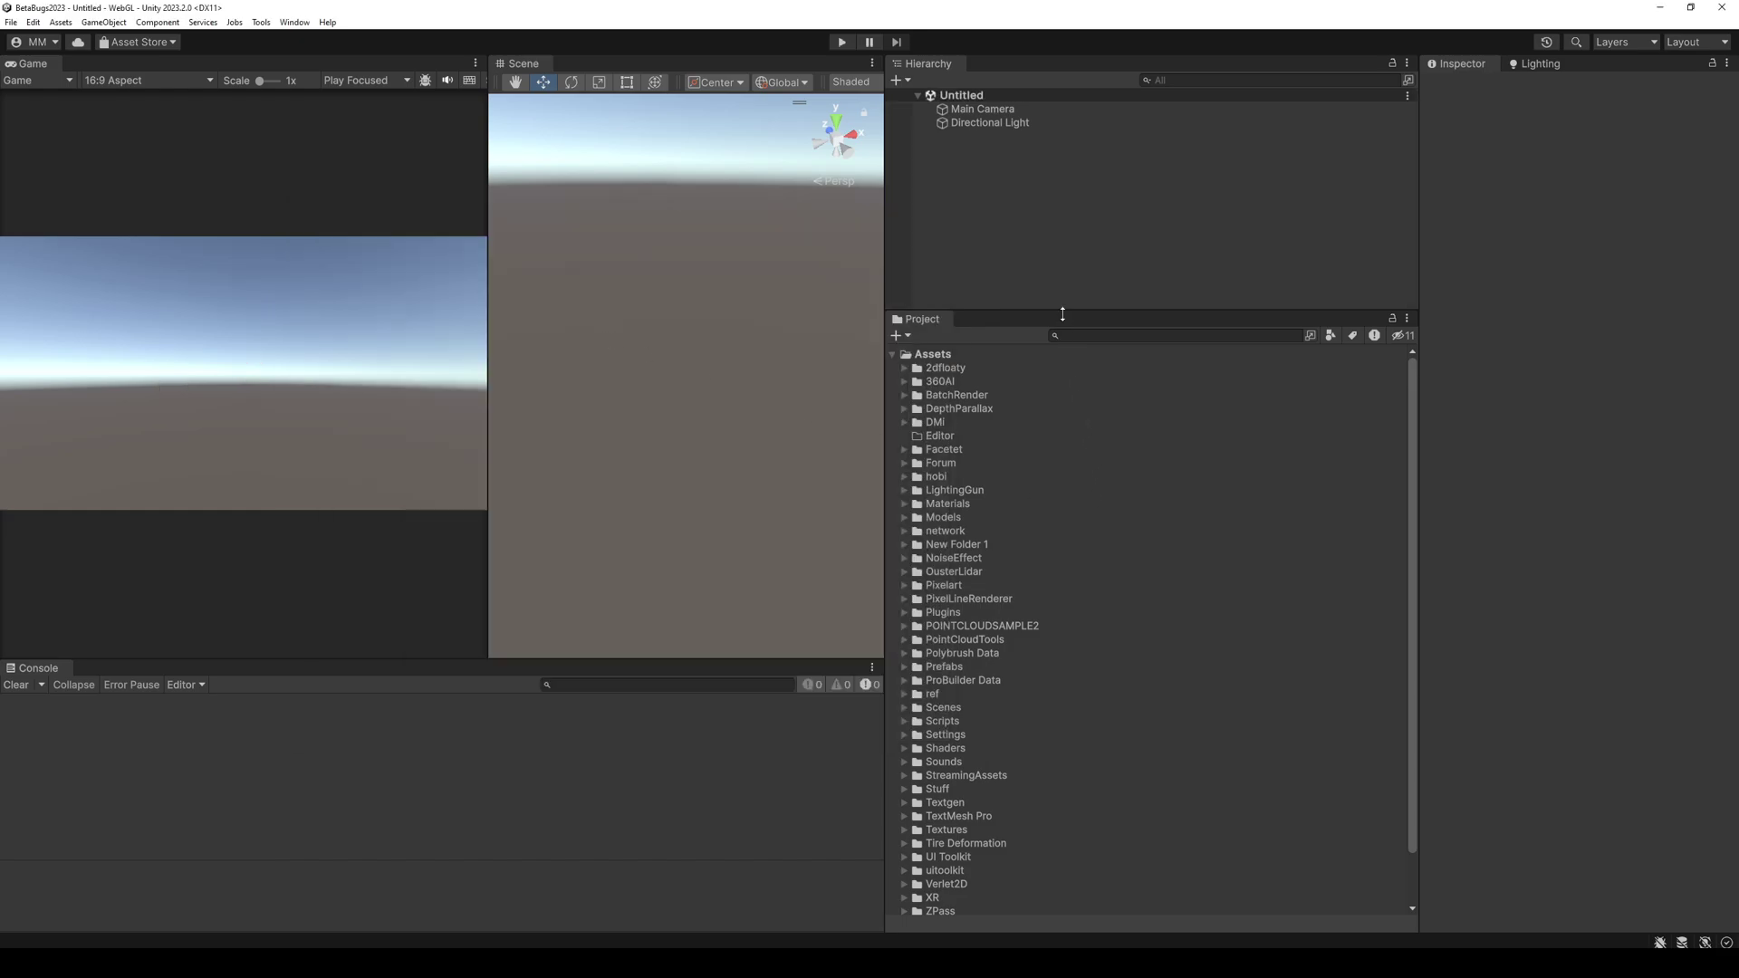
# Enlarge the asset browser area and create a folder named aspectratioBG under Assets
pyautogui.moveTo(1069, 310); pyautogui.dragTo(1069, 222)
pyautogui.click(897, 246)
pyautogui.click(916, 260)
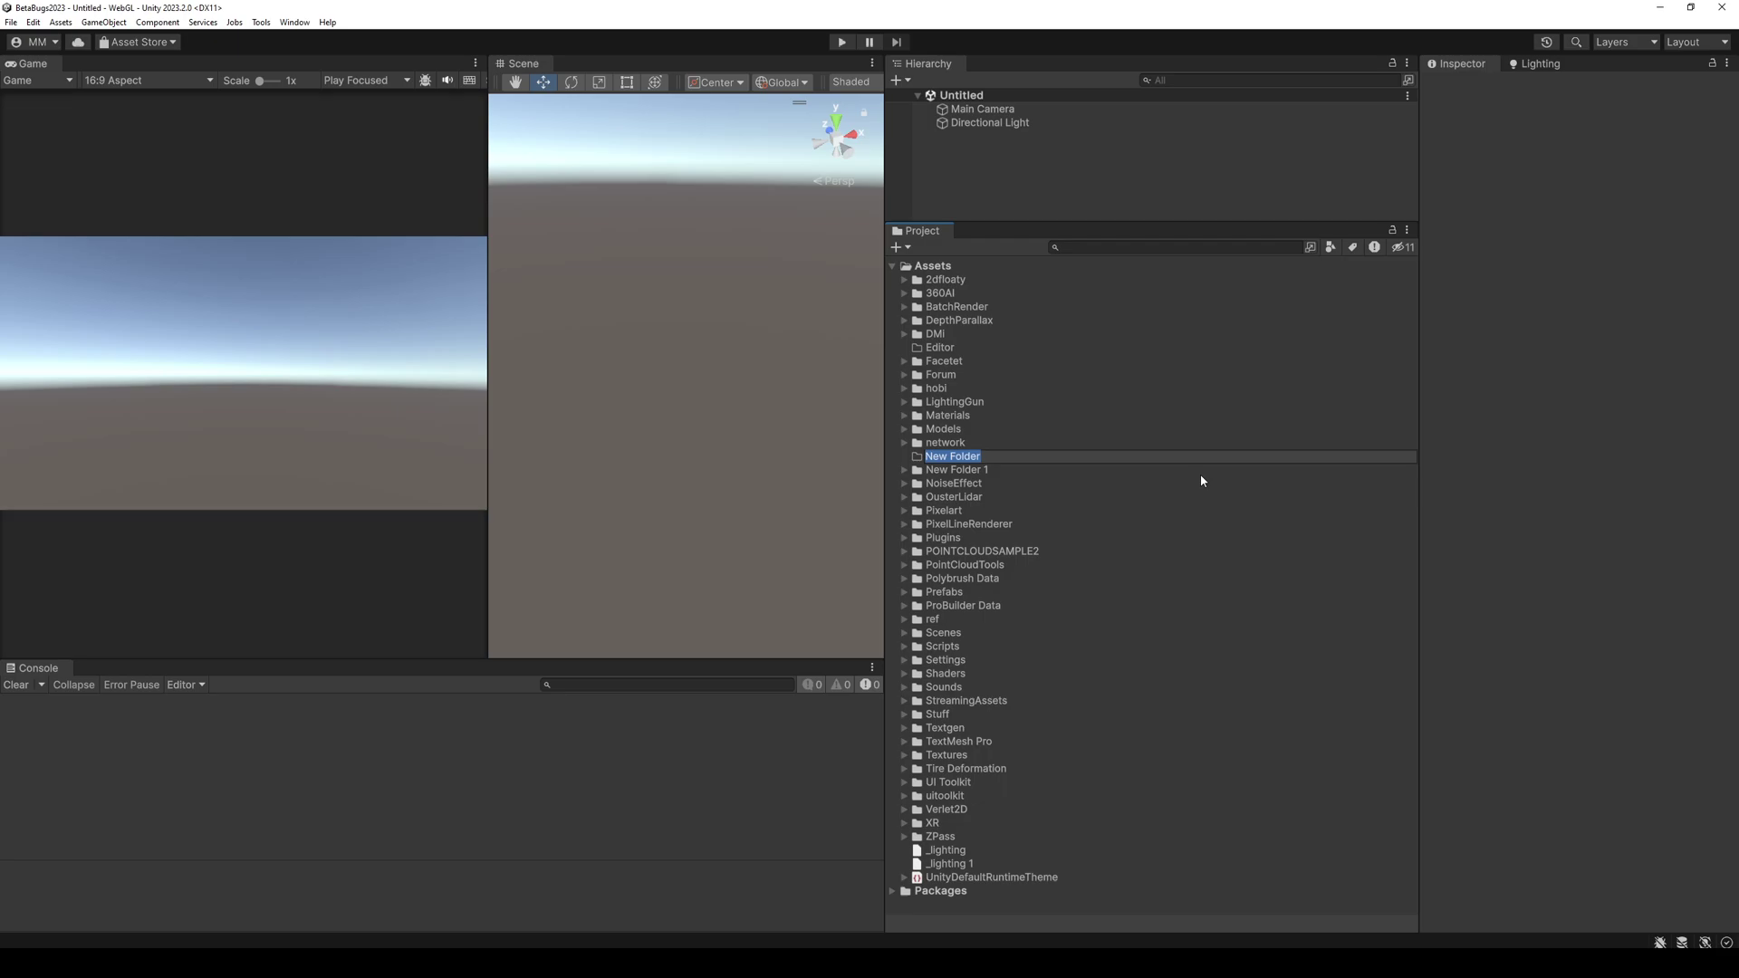
pyautogui.write('aspectratioBG')
pyautogui.press('Return')
pyautogui.rightClick(997, 311)
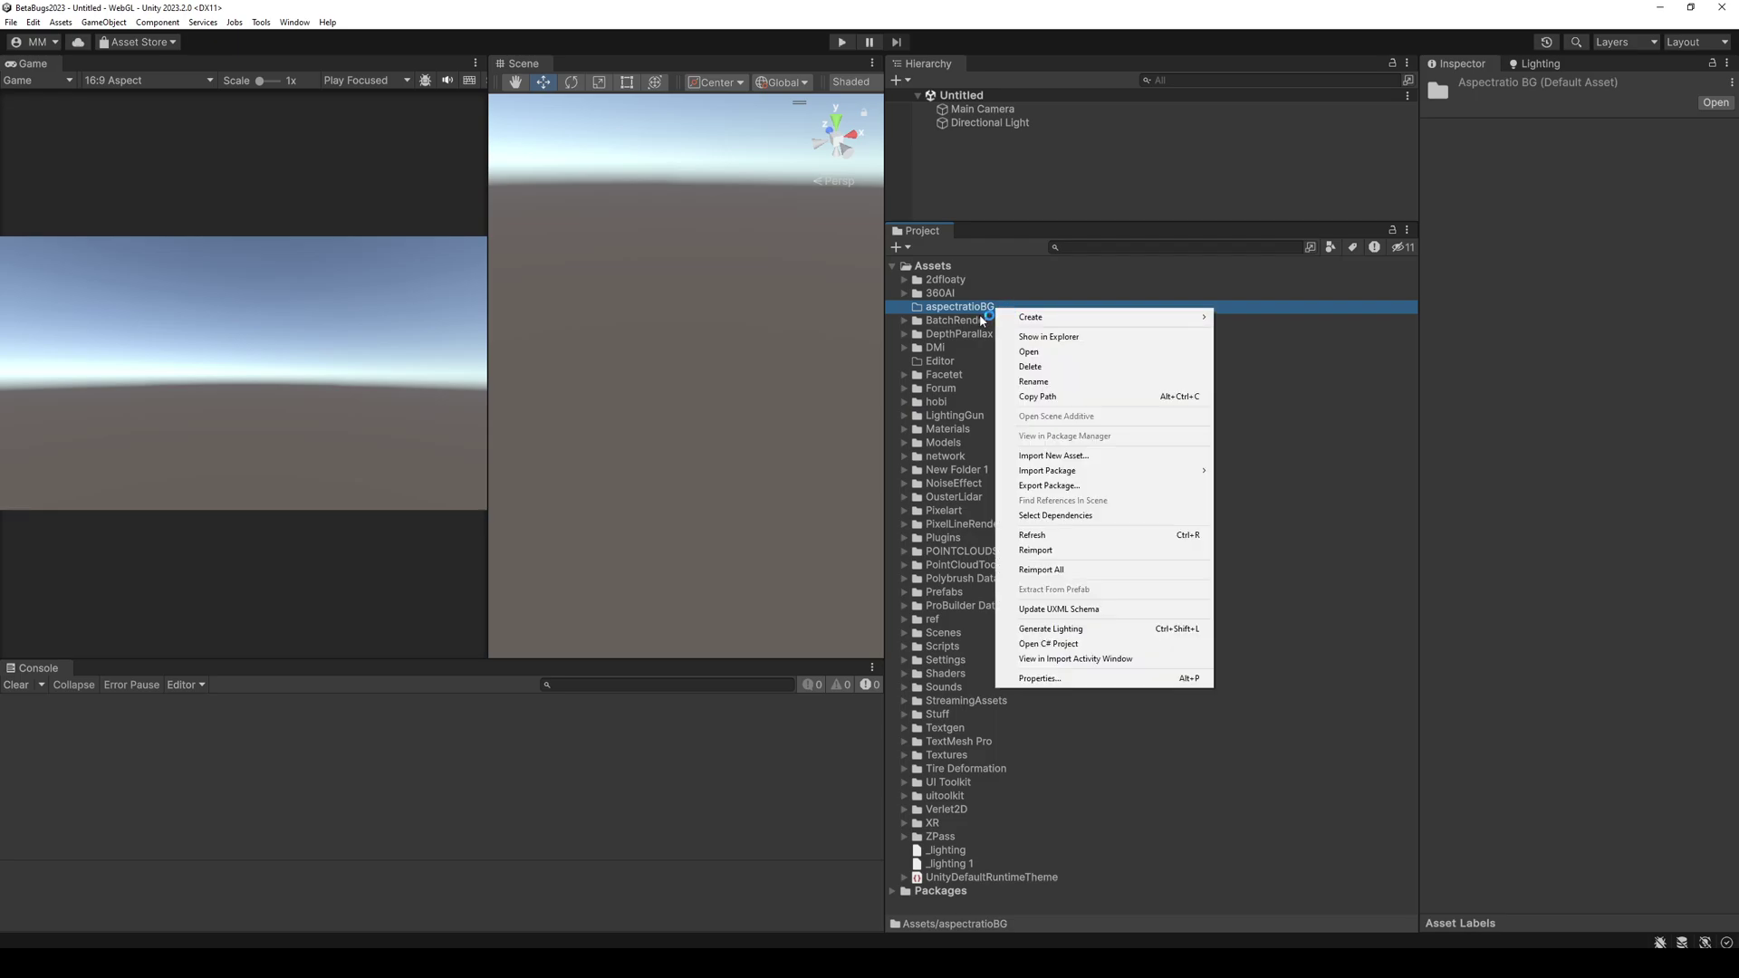
pyautogui.click(971, 322)
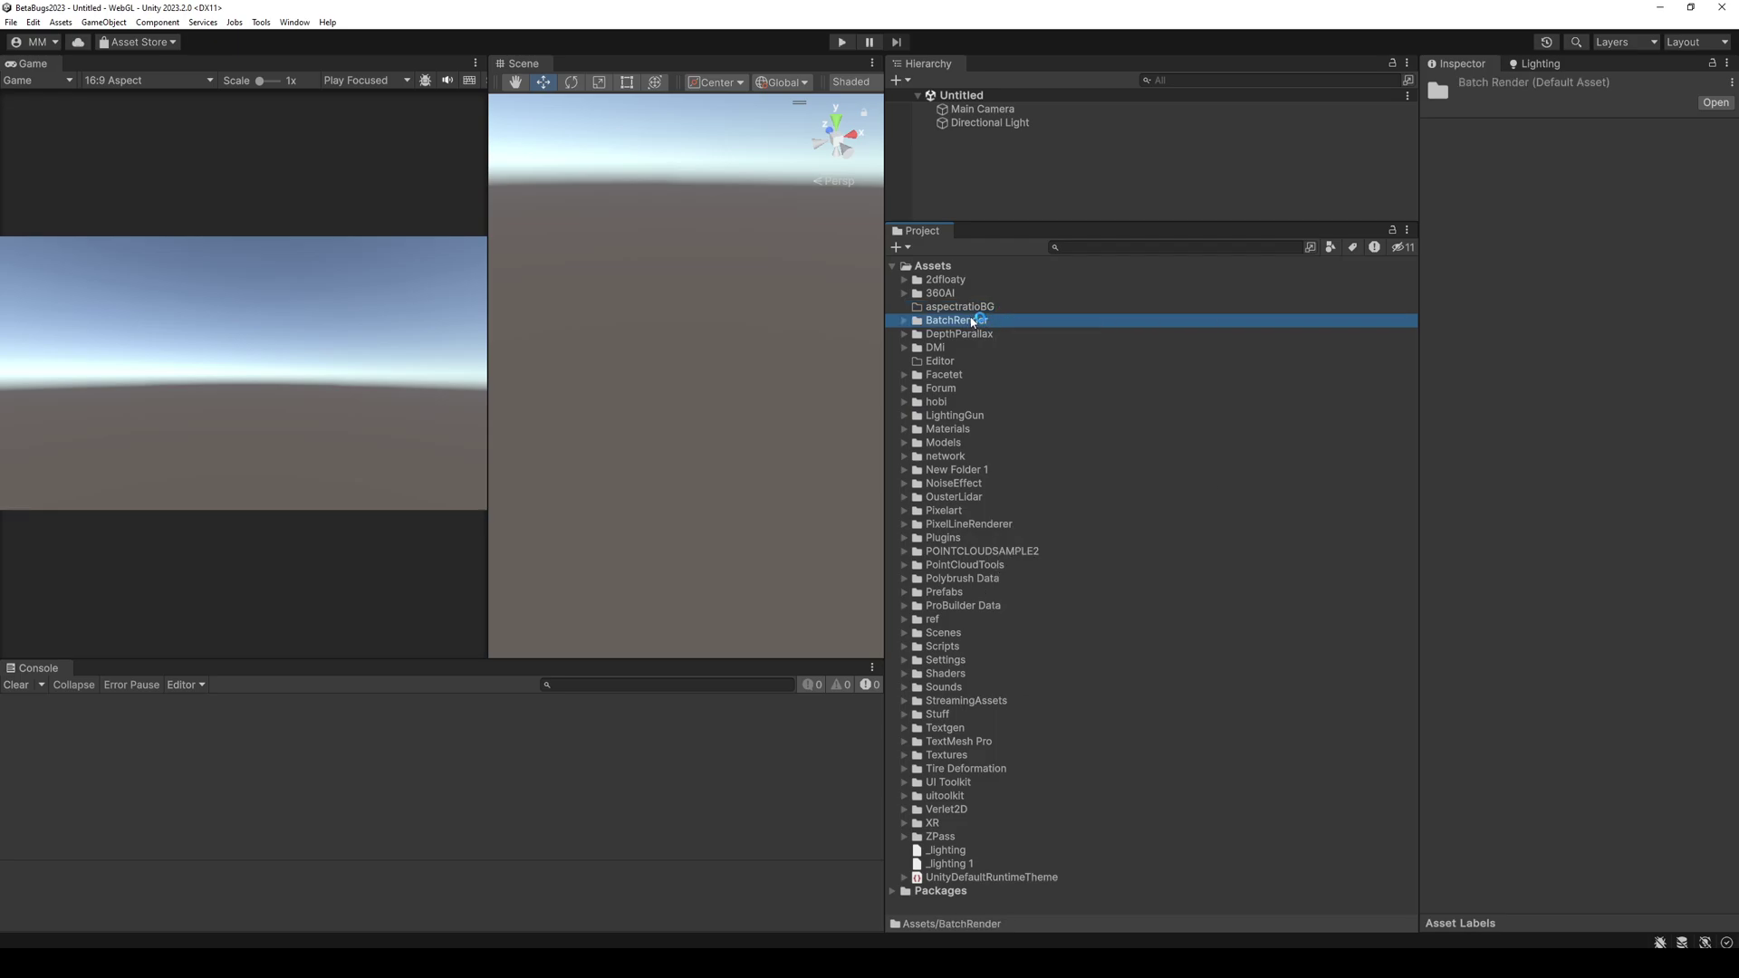
# Delete the Directional Light and clear the skybox material in the scene's environment lighting
pyautogui.click(1001, 127)
pyautogui.press('Delete')
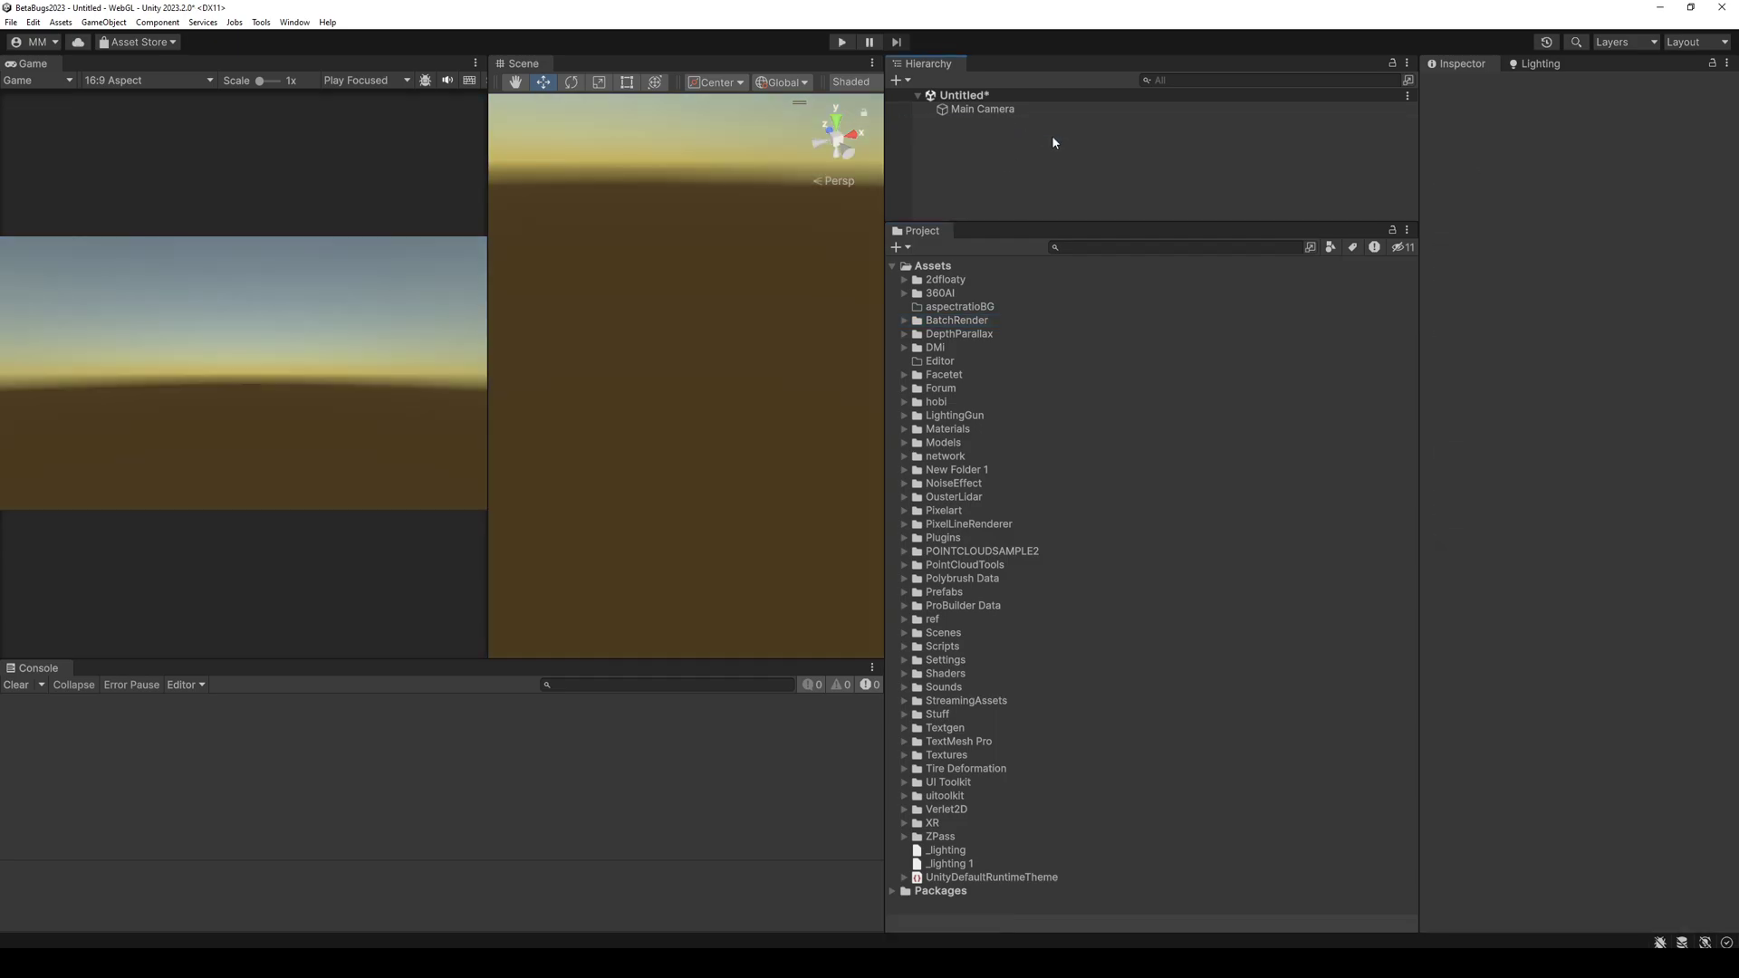
pyautogui.click(1540, 64)
pyautogui.click(1589, 88)
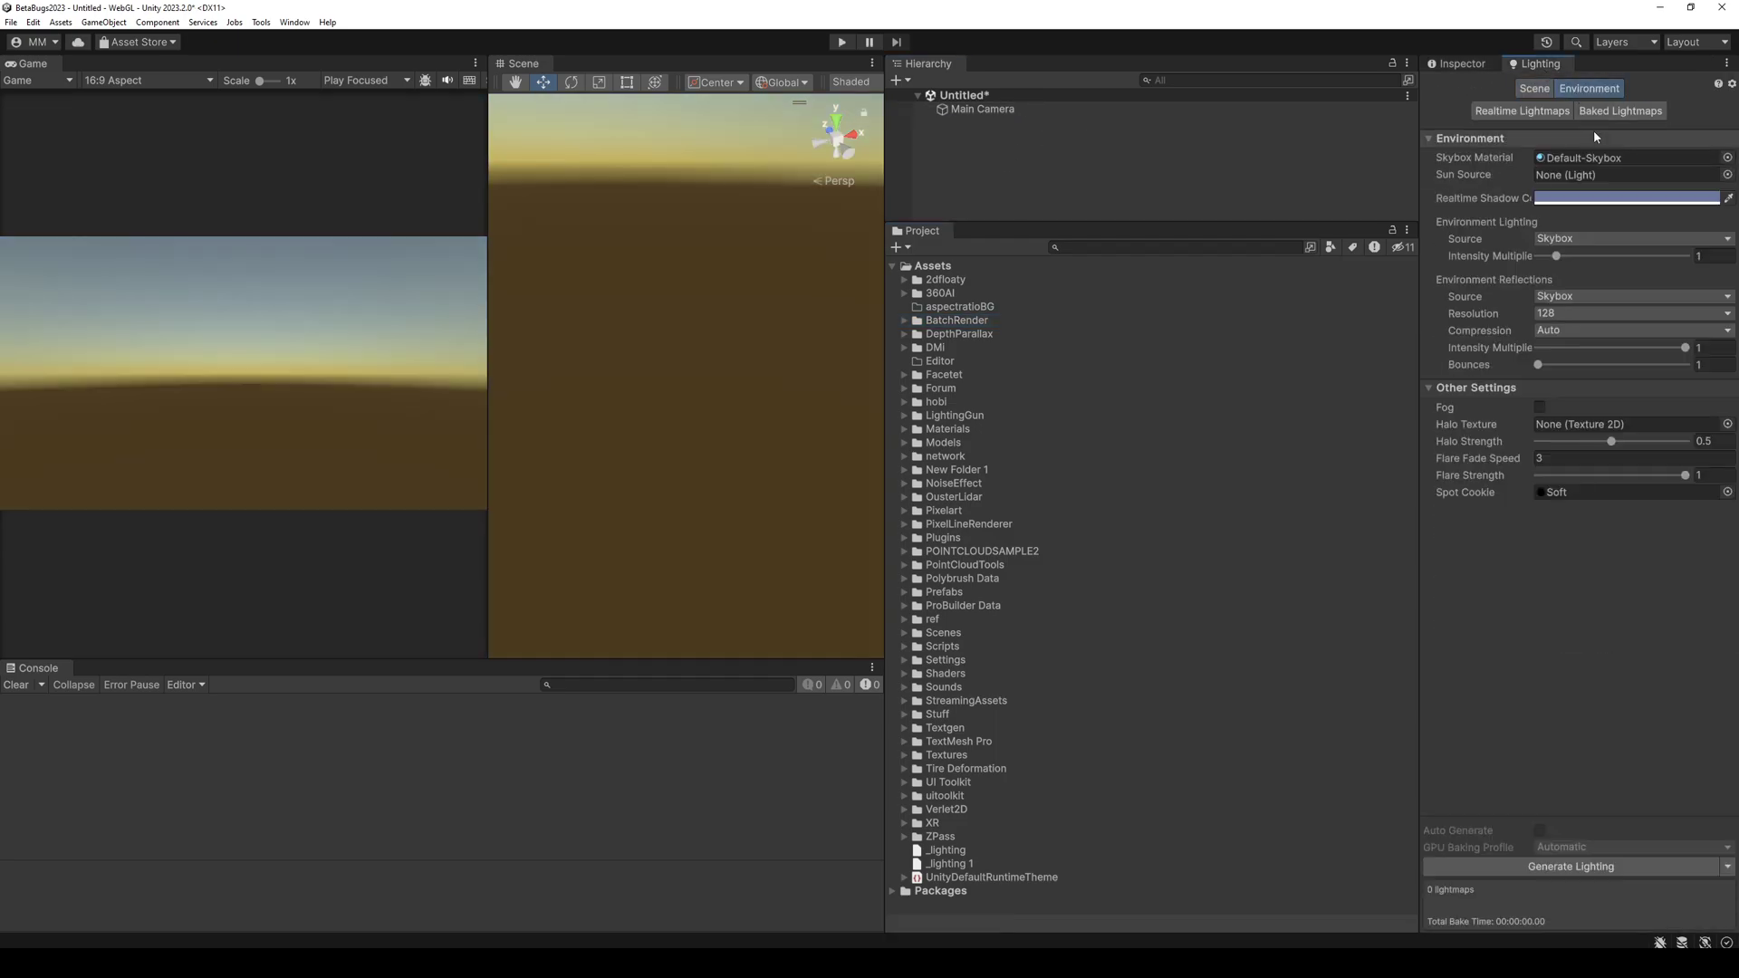
pyautogui.click(1585, 160)
pyautogui.press('Delete')
# Save the scene as "aspect" in the aspectratioBG folder and expand that folder
pyautogui.click(1164, 163)
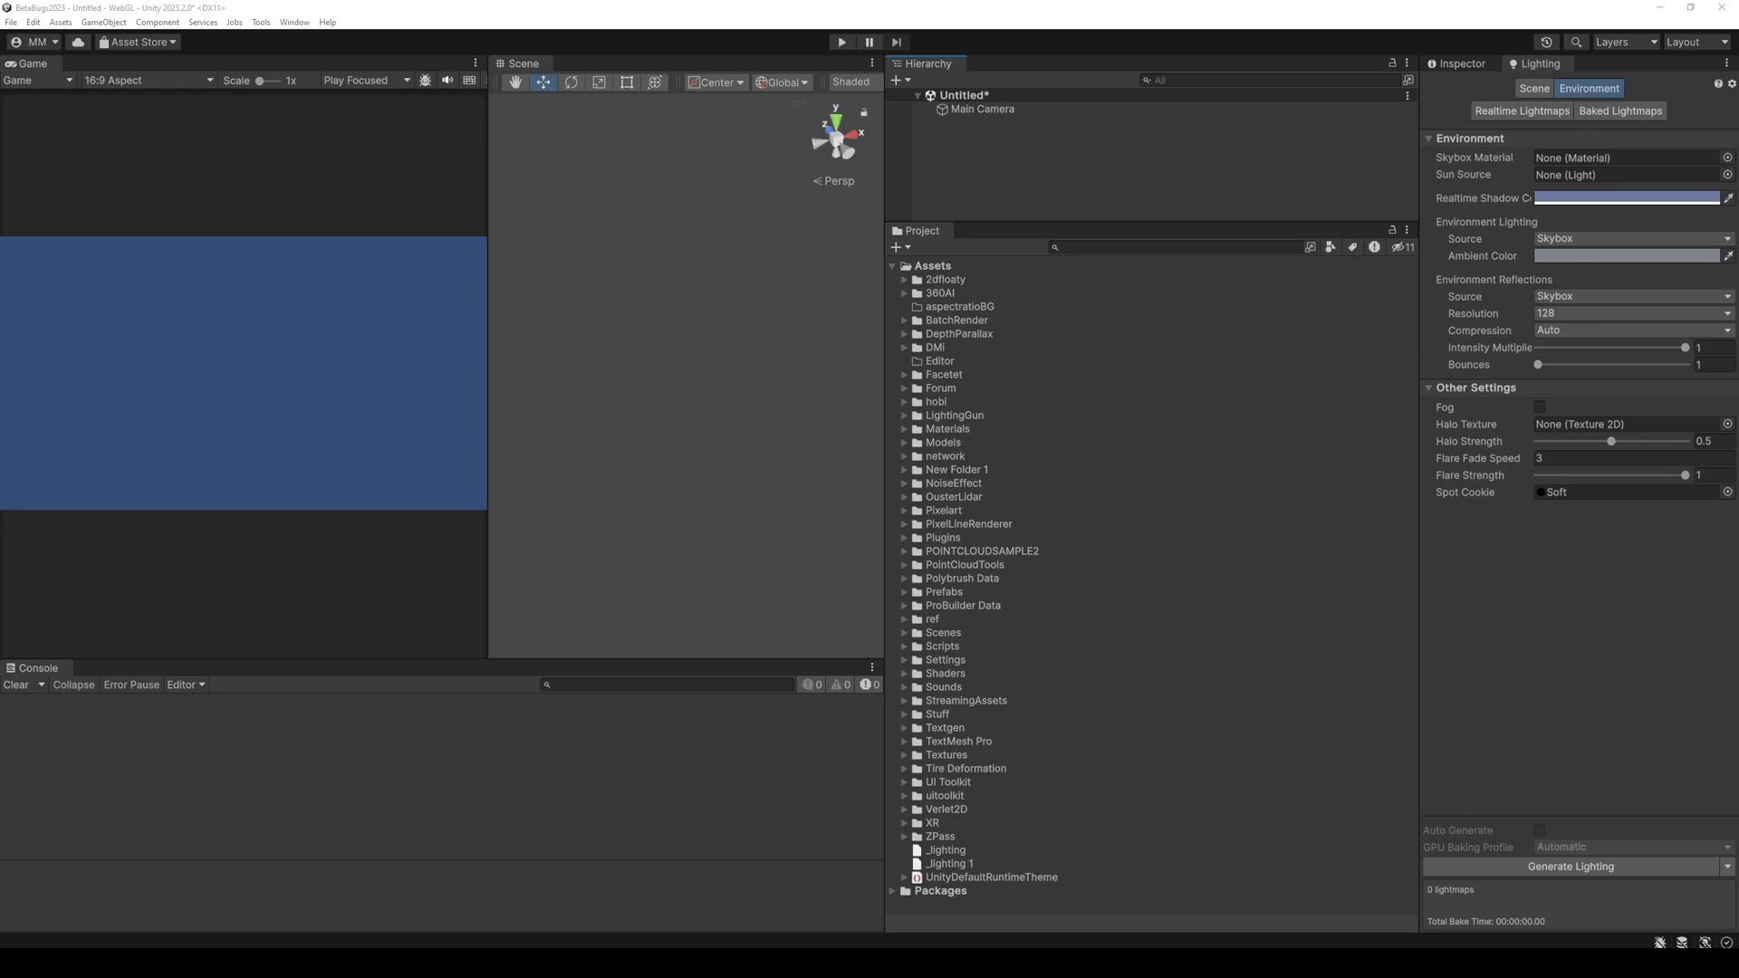
pyautogui.press('Return')
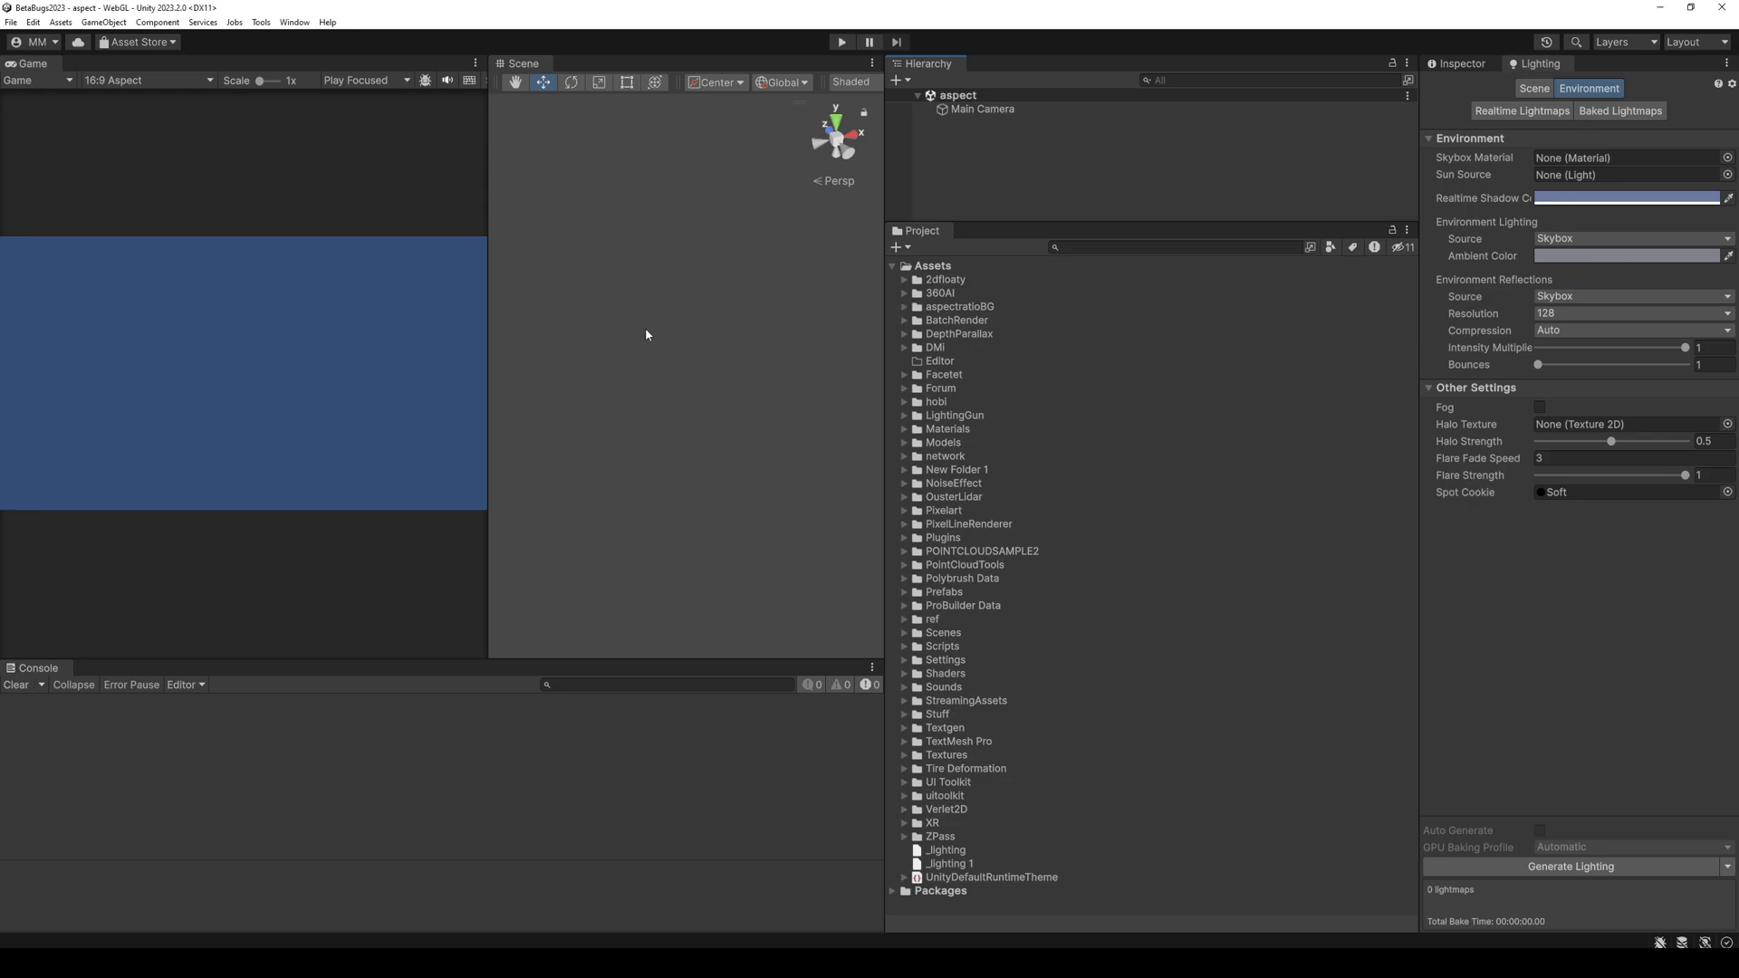
pyautogui.click(904, 306)
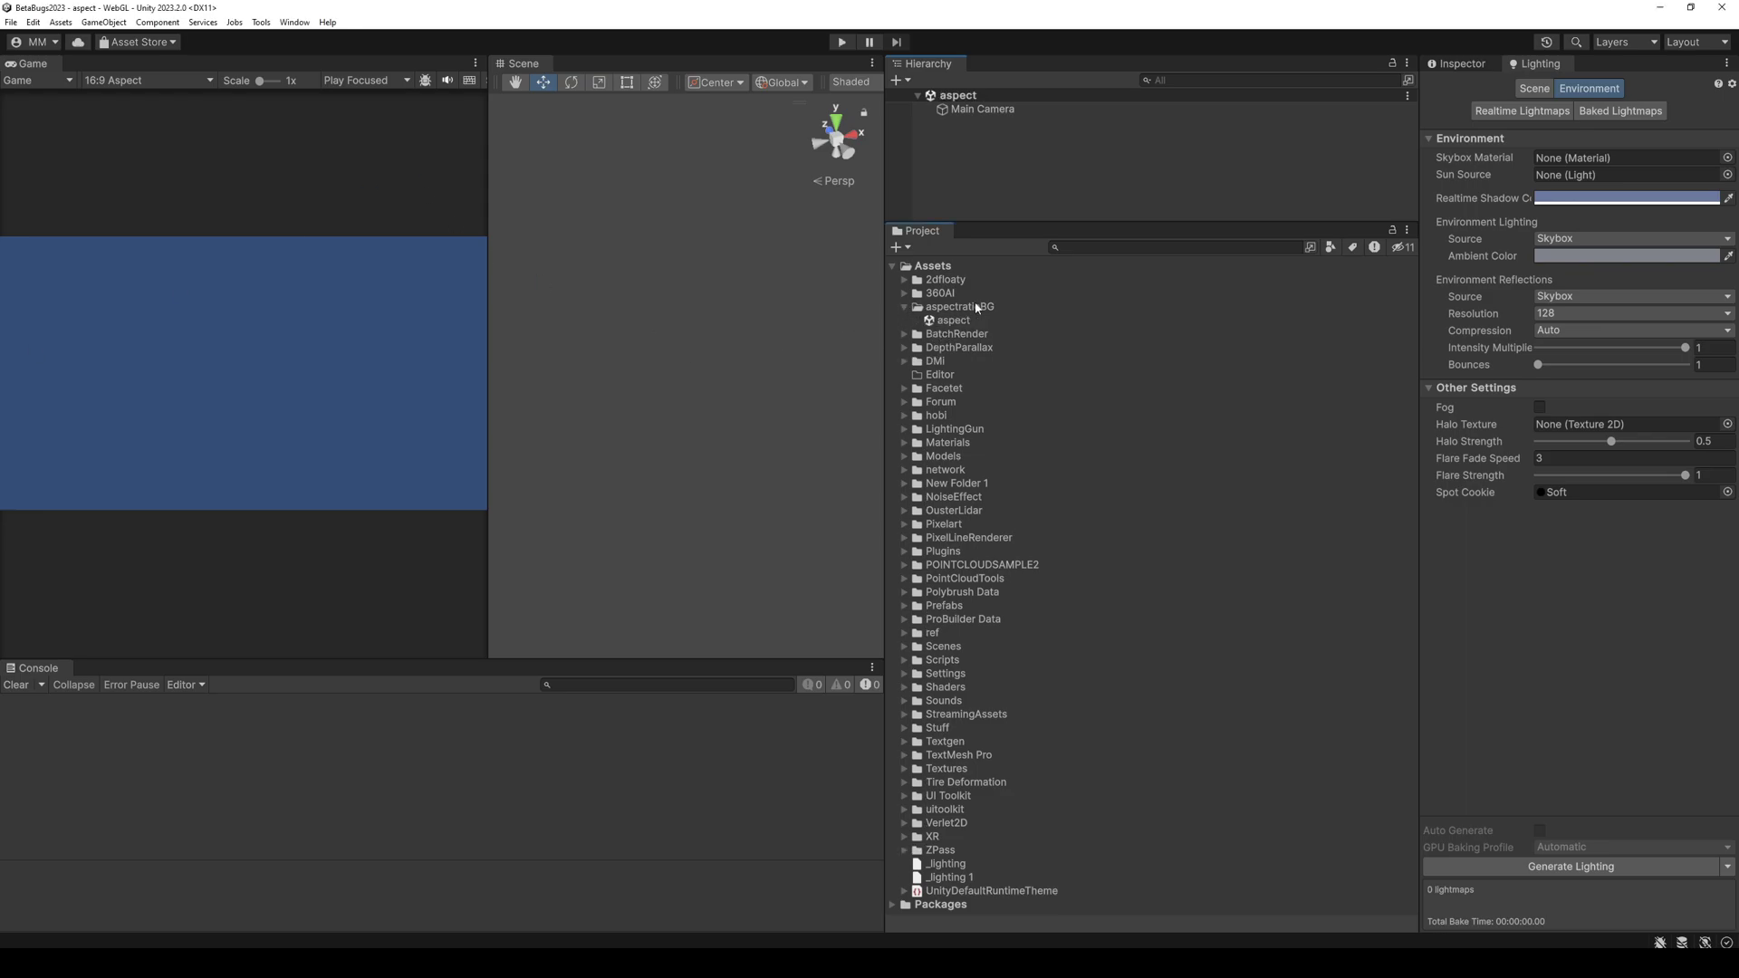
# Widen the Game view and add a UI Image on a canvas, naming it ImageBgFitted
pyautogui.moveTo(487, 178); pyautogui.dragTo(654, 166)
pyautogui.rightClick(1018, 147)
pyautogui.moveTo(1070, 422)
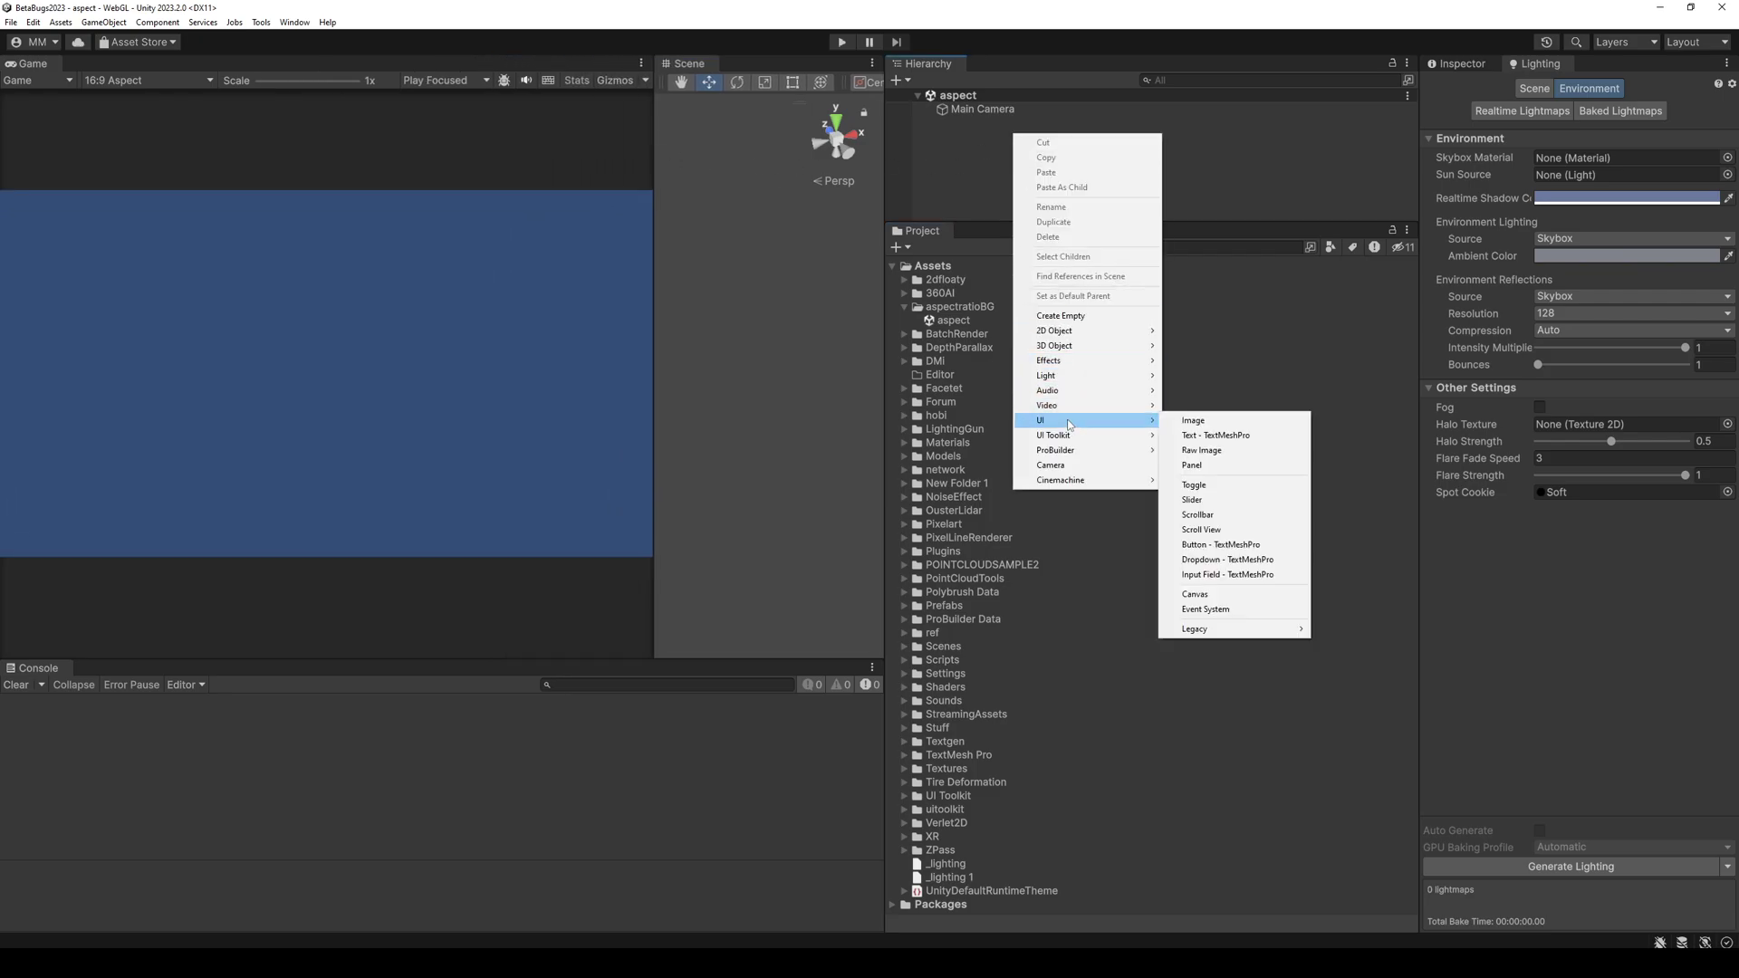
pyautogui.click(1191, 421)
pyautogui.press('End')
pyautogui.write('BgFitted')
pyautogui.press('Return')
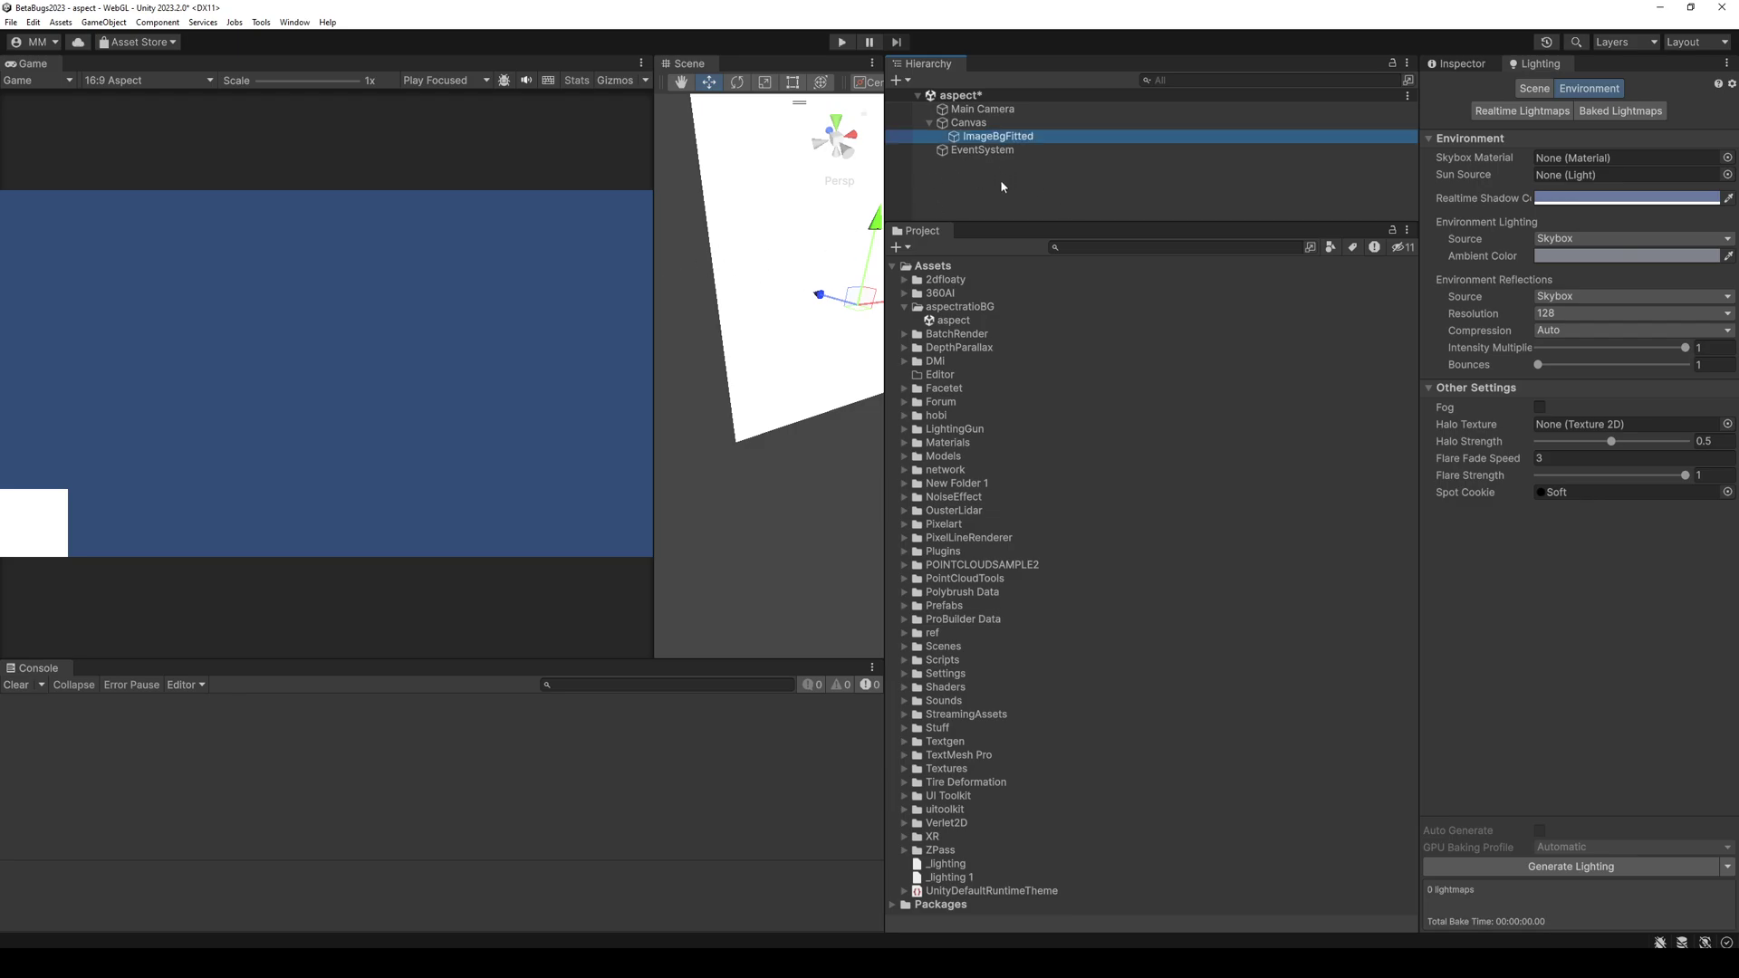
# Import the Unsplash starry-sky photo into aspectratioBG and apply texture type Sprite (2D and UI) with sprite mode Single
pyautogui.click(1465, 65)
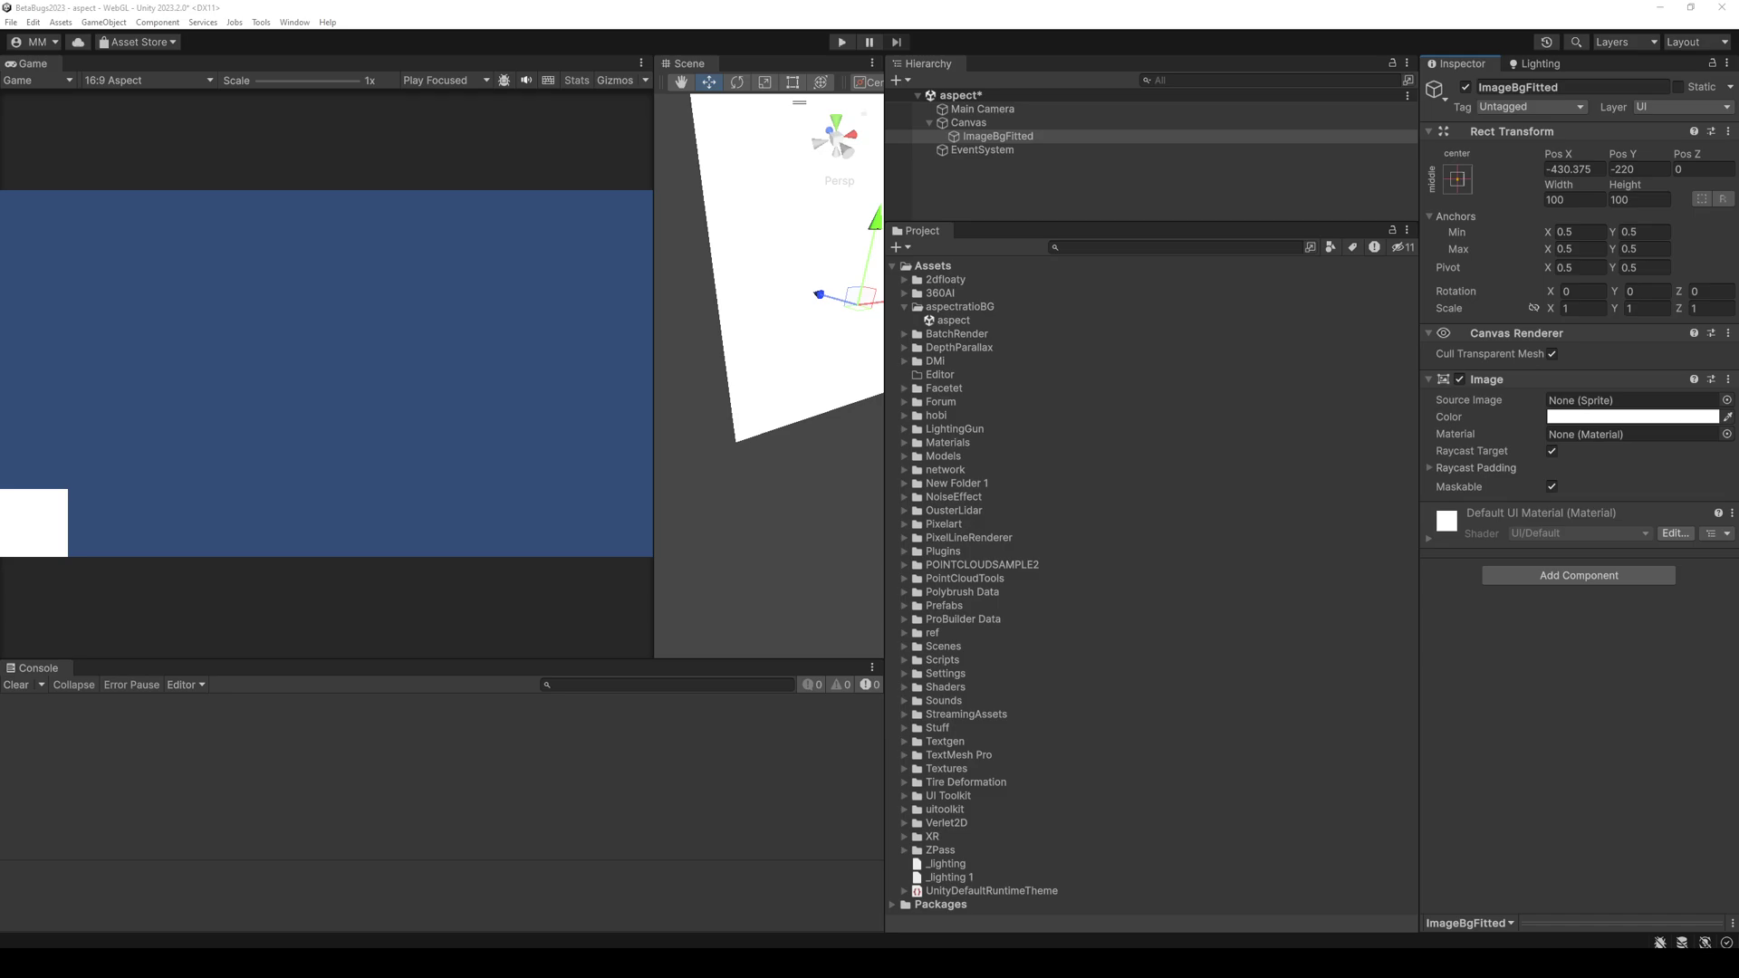
pyautogui.moveTo(743, 447); pyautogui.dragTo(964, 307)
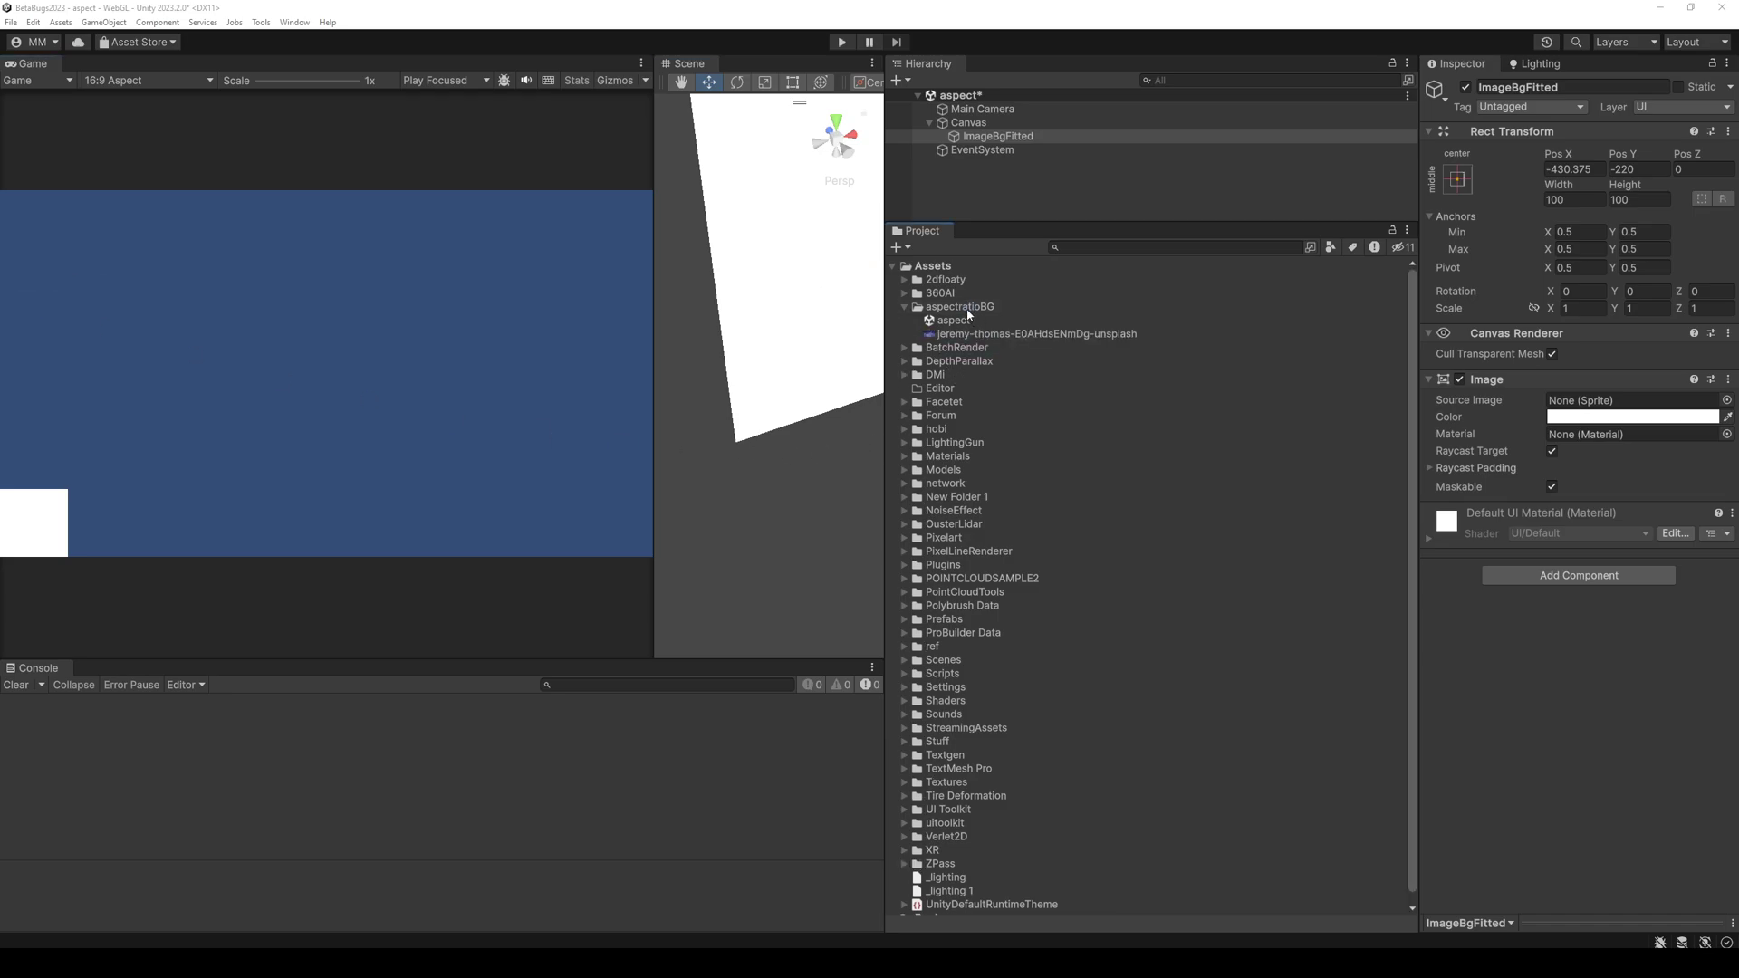
pyautogui.click(970, 333)
pyautogui.click(1589, 138)
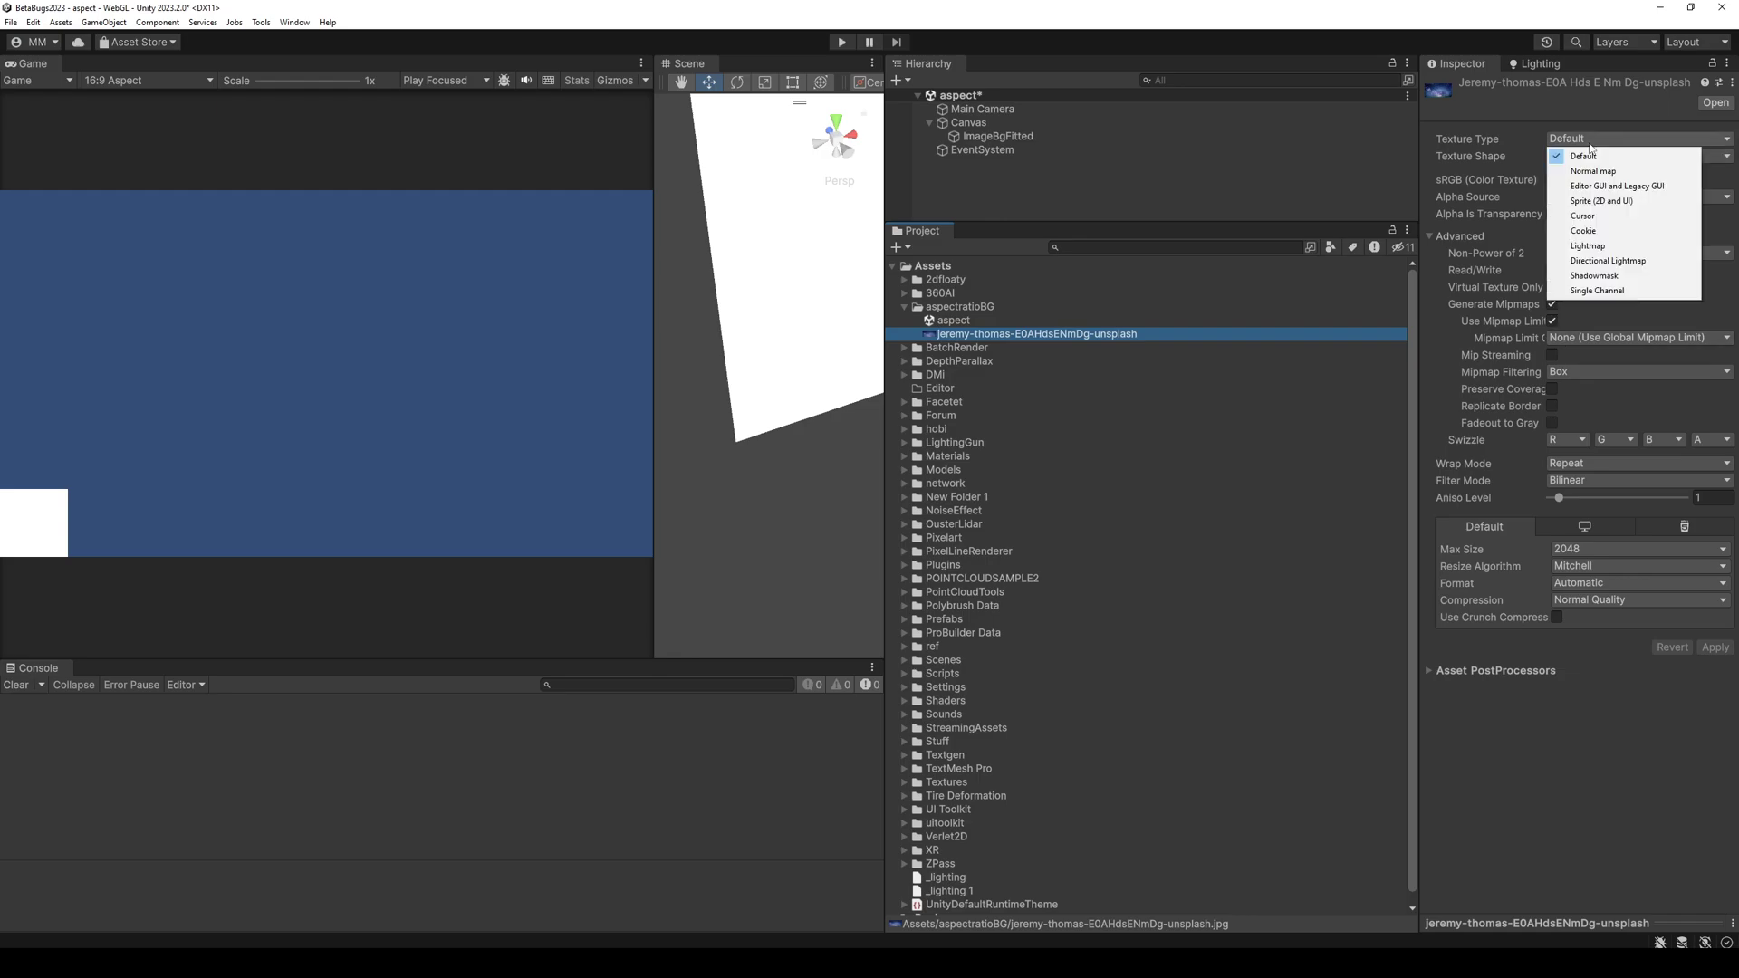
pyautogui.click(1602, 200)
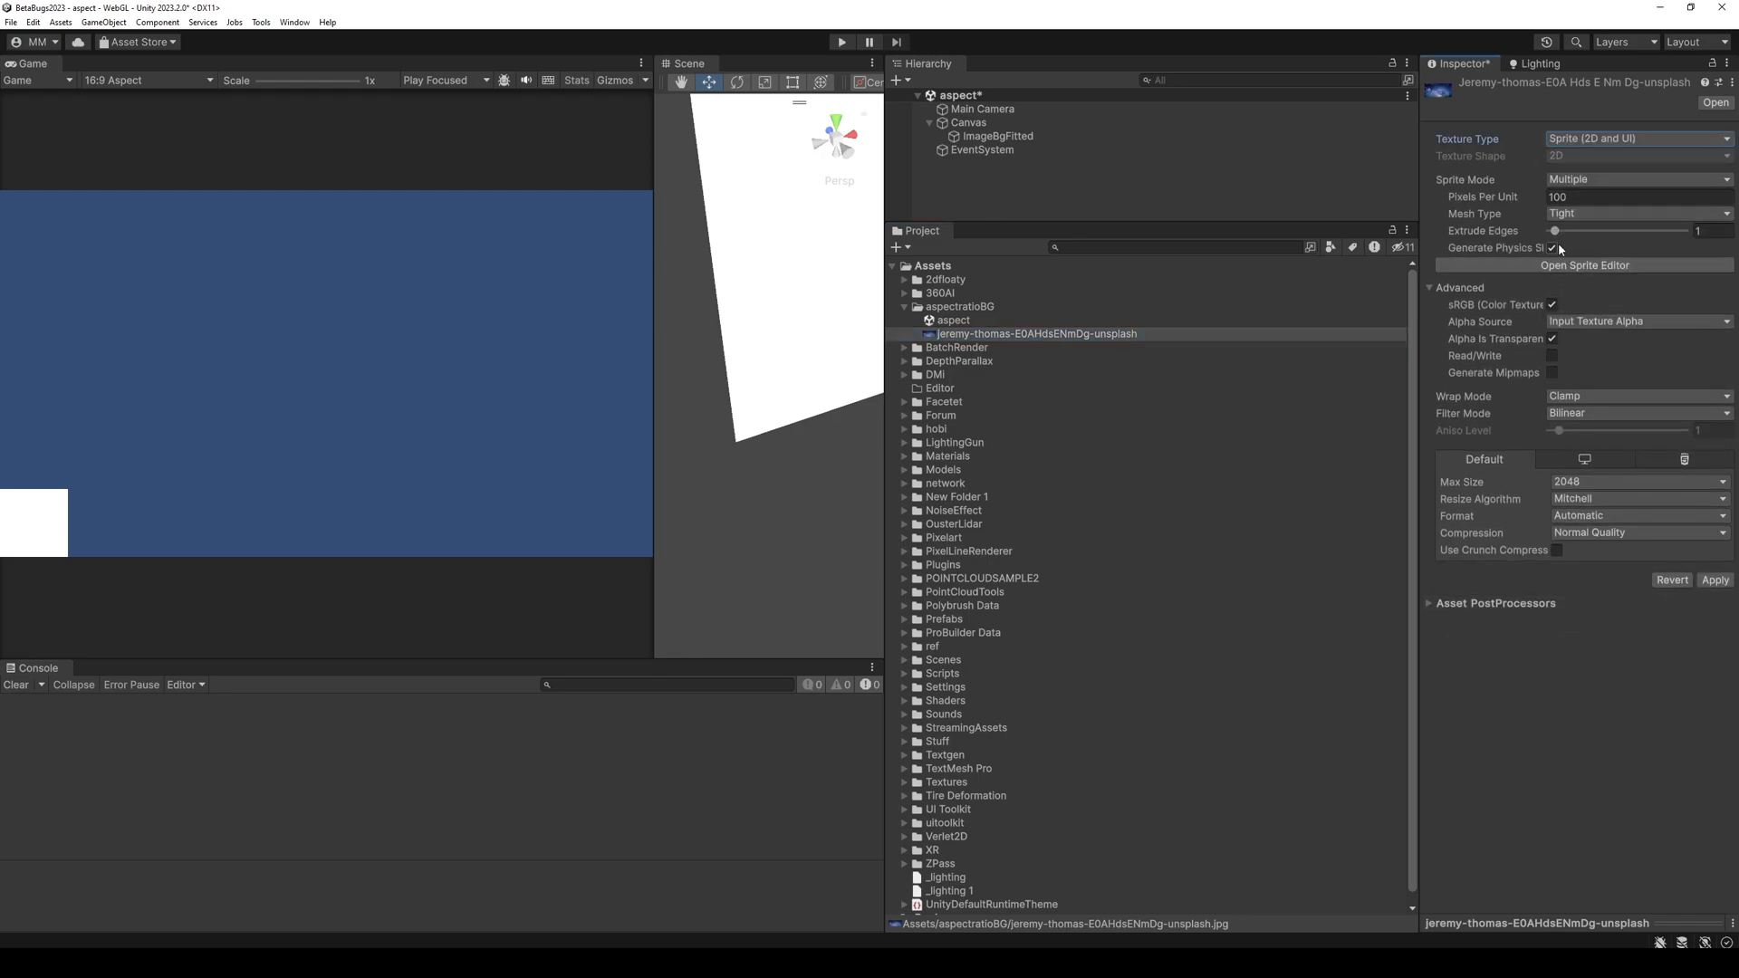
pyautogui.click(1576, 180)
pyautogui.click(1575, 193)
pyautogui.click(1715, 598)
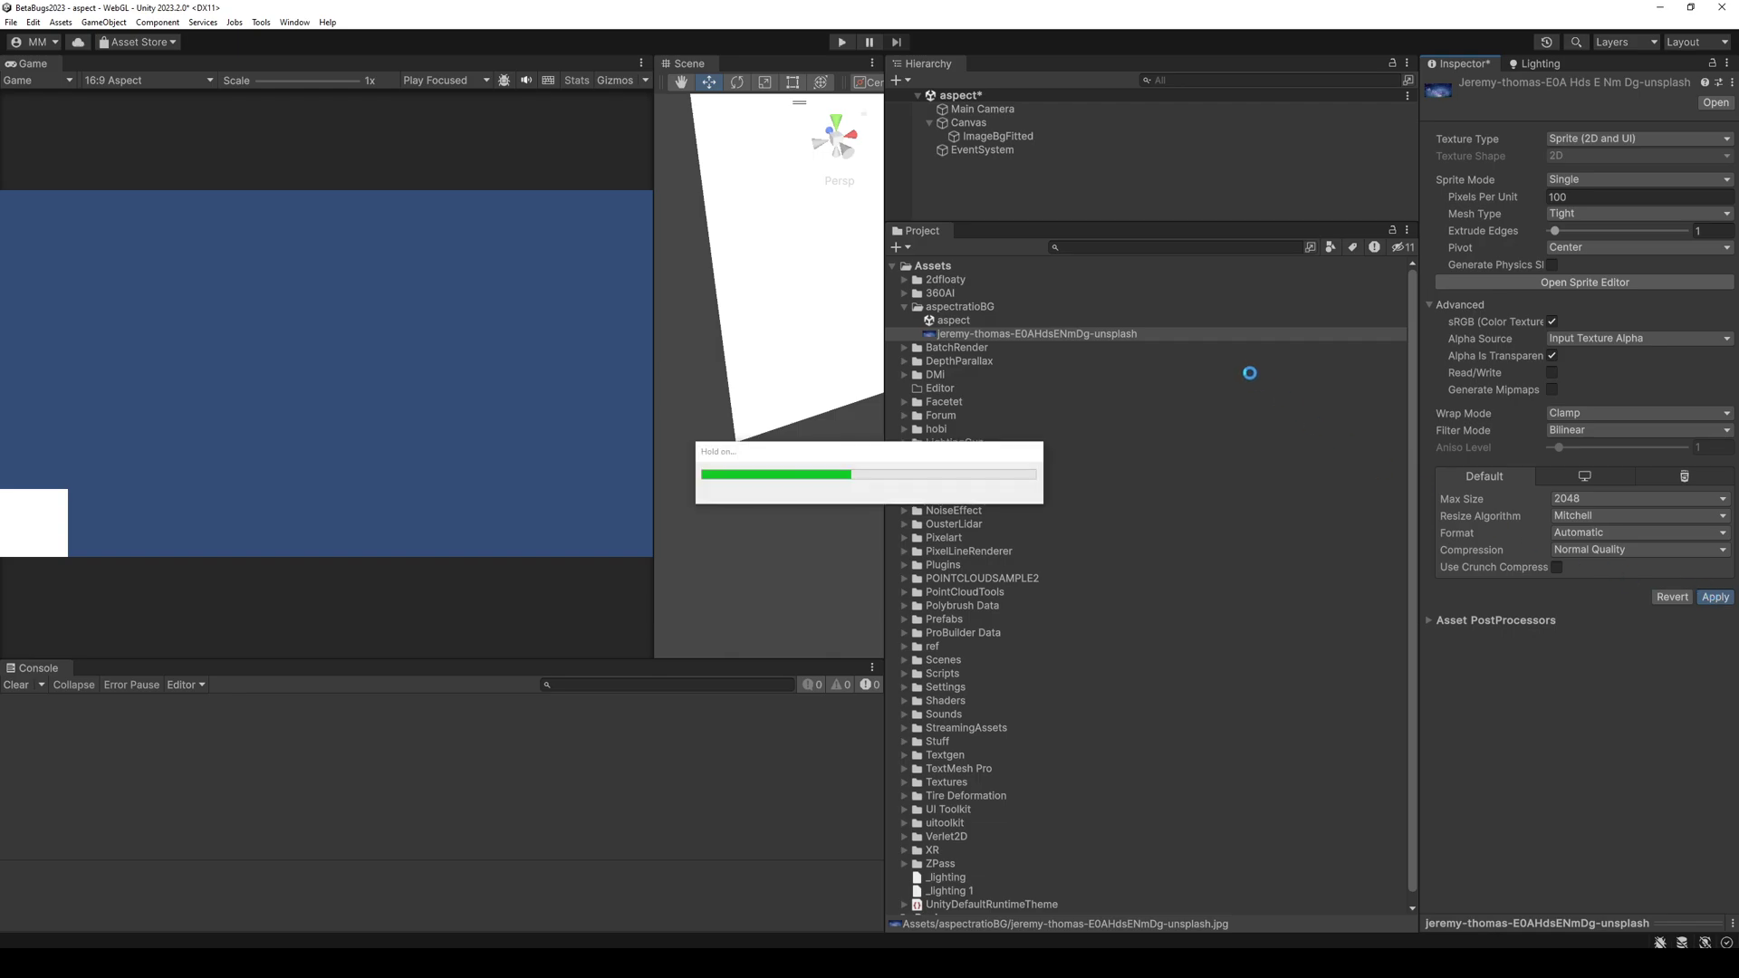
# Assign the starry-sky sprite as the source image of ImageBgFitted
pyautogui.click(997, 136)
pyautogui.moveTo(969, 335); pyautogui.dragTo(1612, 403)
# Set the Main Camera's clear flags to Solid Color with a black background (000000) and save the scene
pyautogui.click(983, 110)
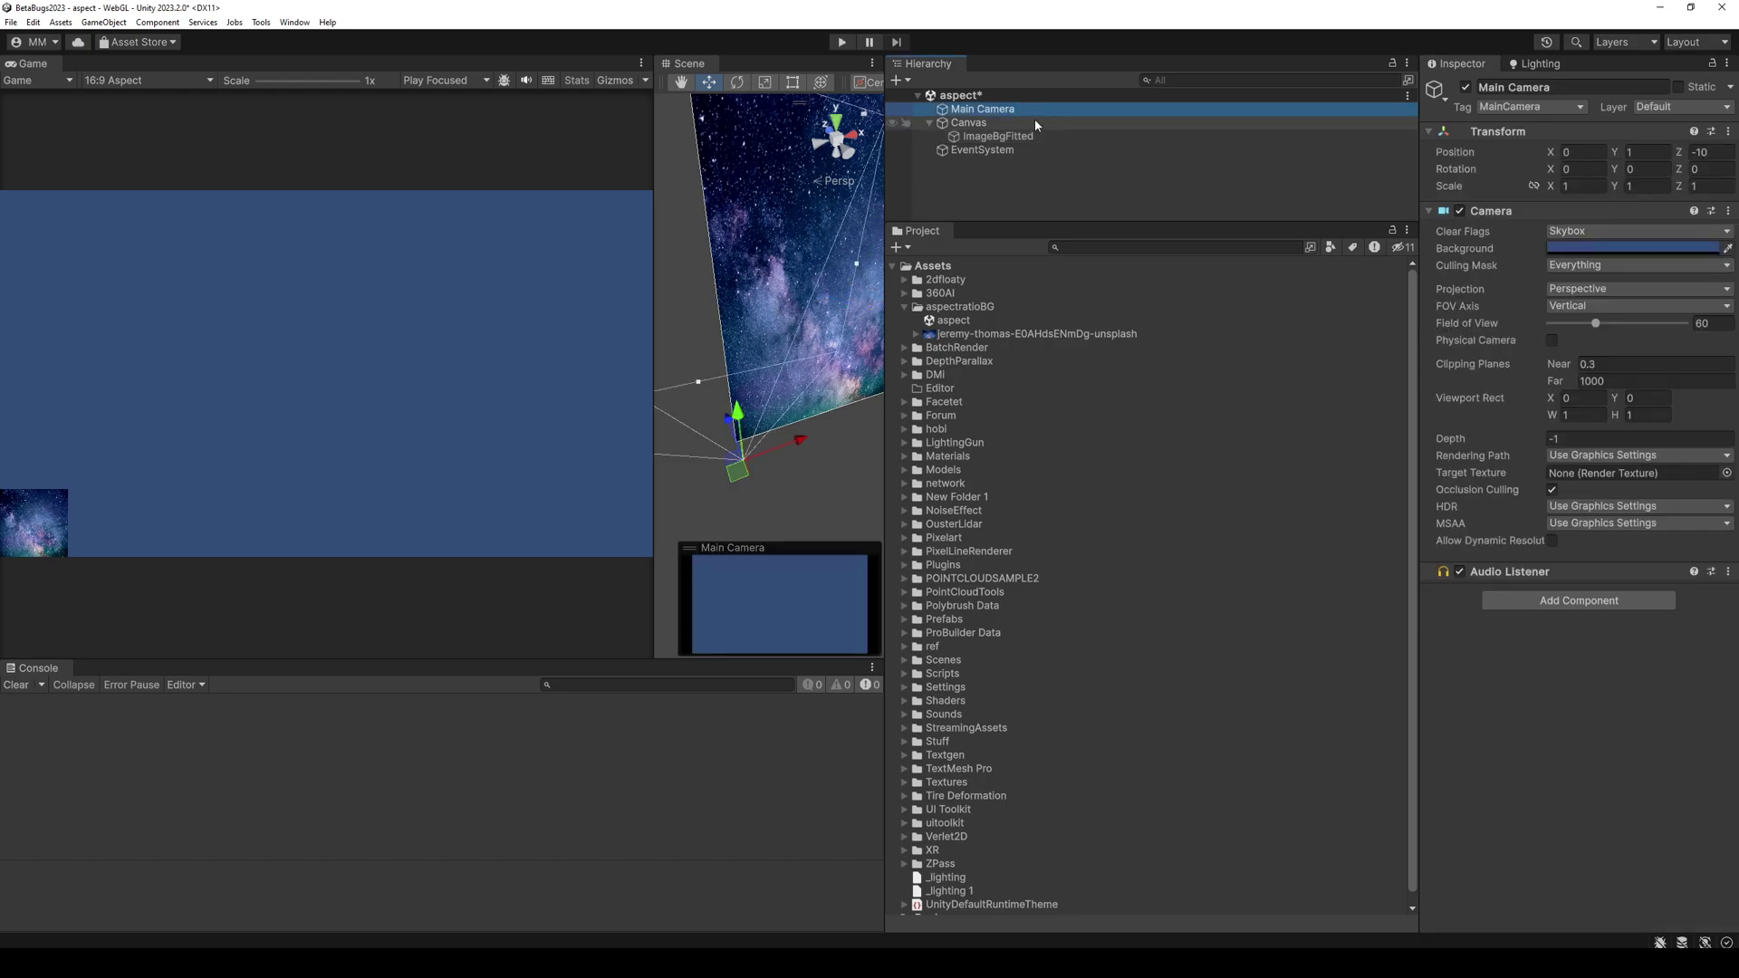
pyautogui.click(1629, 232)
pyautogui.click(1606, 263)
pyautogui.click(1607, 248)
pyautogui.moveTo(1596, 309)
pyautogui.mouseDown()
pyautogui.moveTo(1565, 434)
pyautogui.moveTo(1570, 398)
pyautogui.moveTo(1565, 416)
pyautogui.moveTo(1591, 400)
pyautogui.moveTo(1551, 463)
pyautogui.mouseUp()
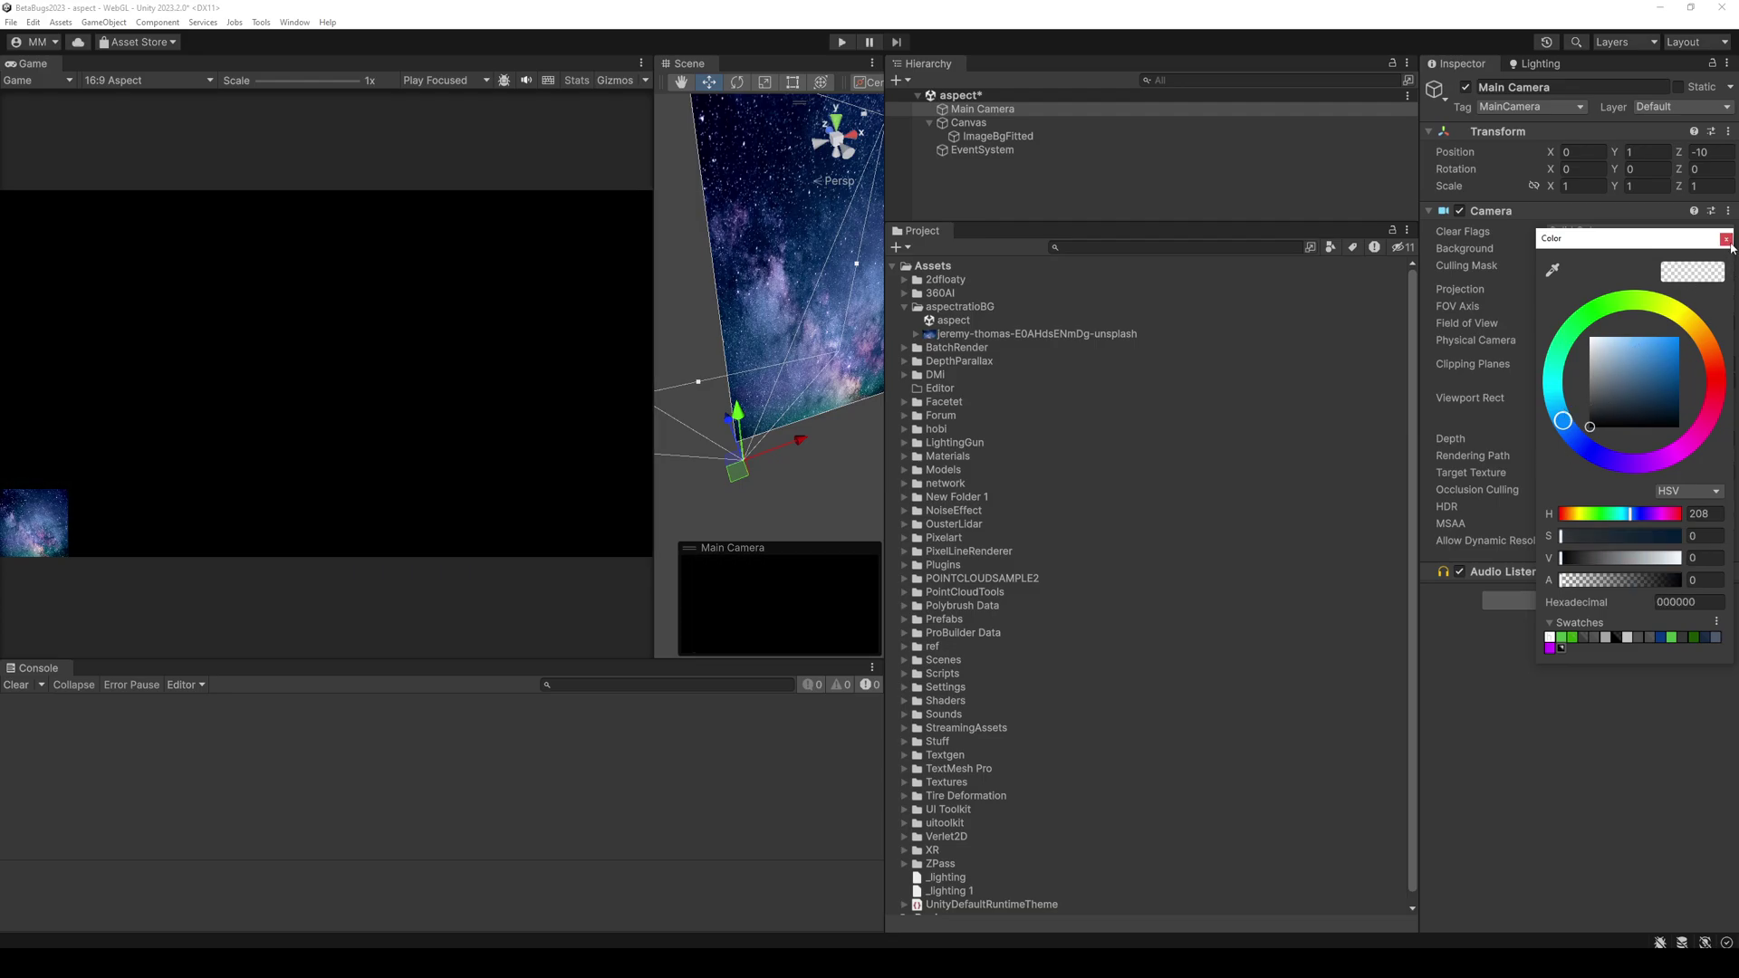
pyautogui.click(1726, 240)
pyautogui.hotkey('ctrl', 's')
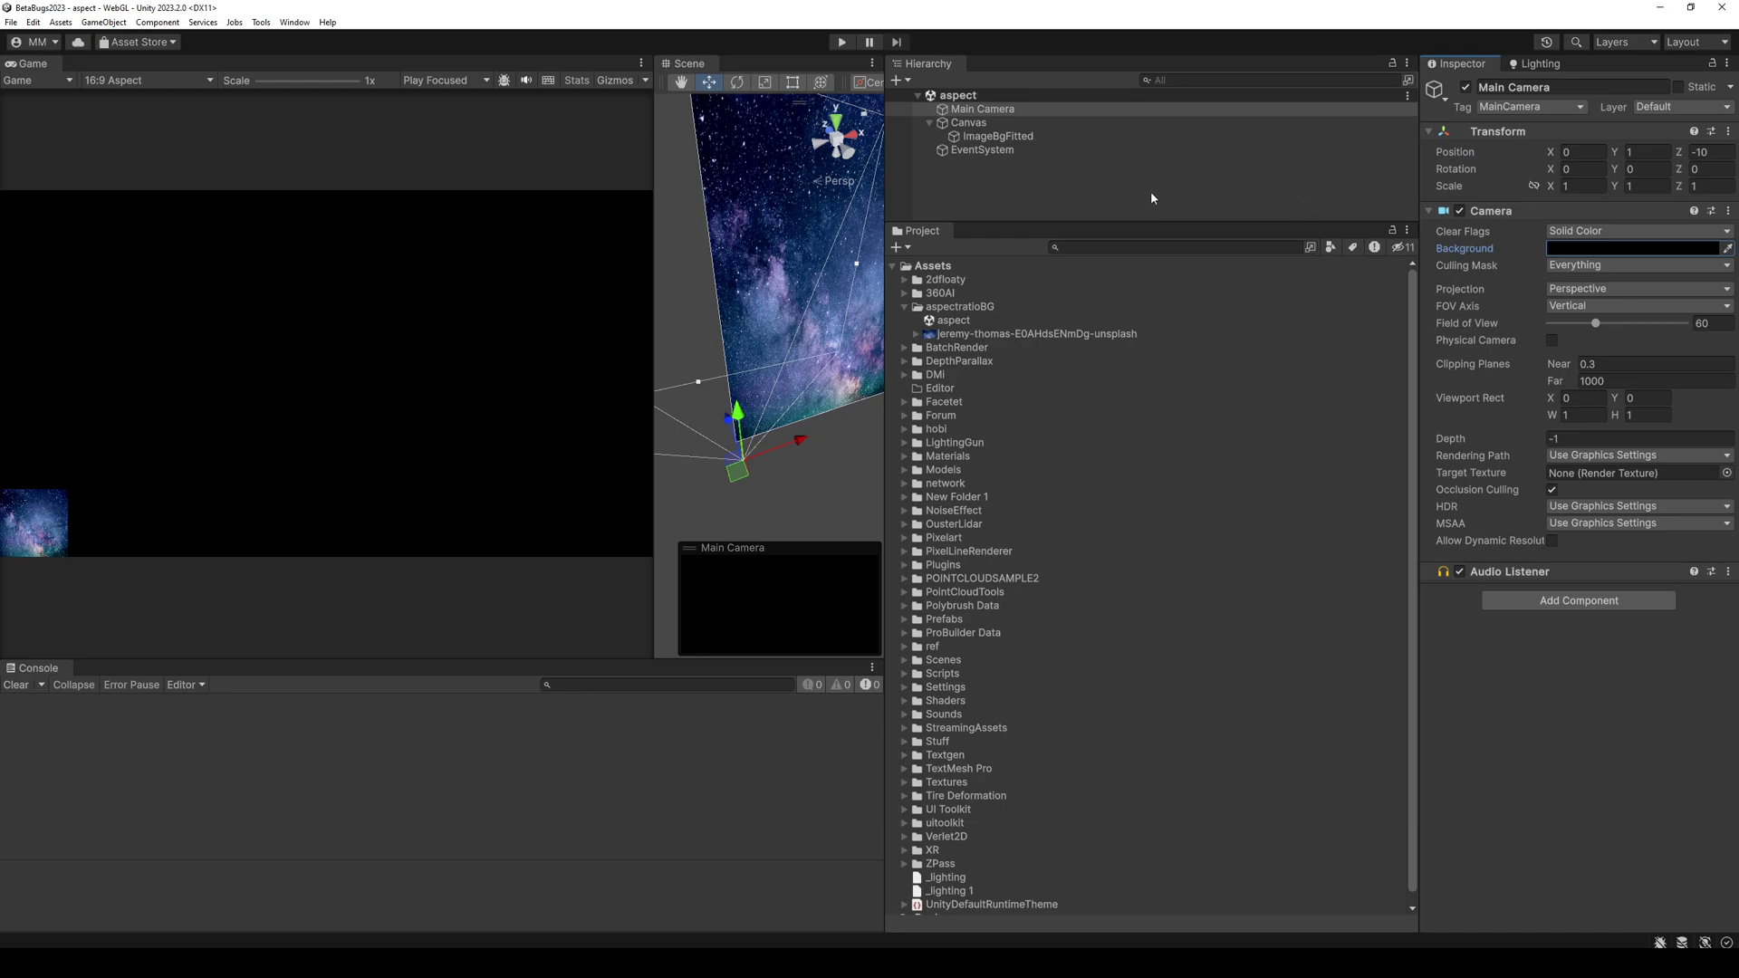
# Stretch ImageBgFitted across the whole canvas in both directions, including its position, and enable Preserve Aspect
pyautogui.click(1036, 137)
pyautogui.click(1460, 184)
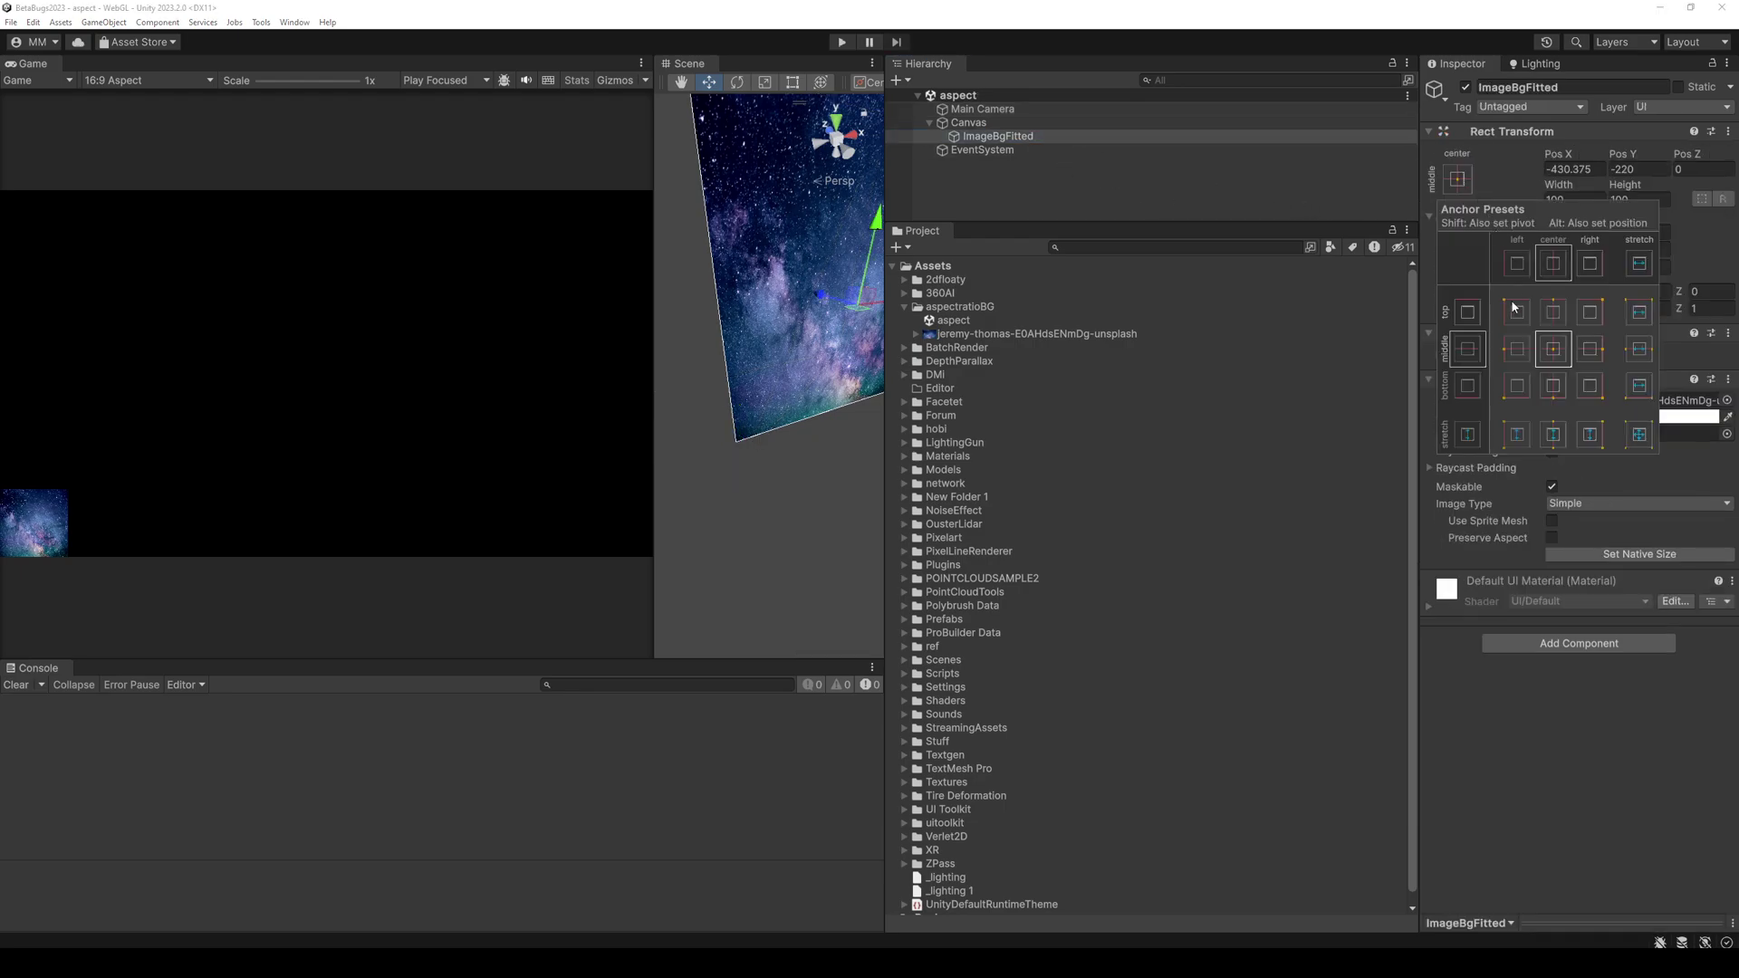
pyautogui.keyDown('alt'); pyautogui.click(1646, 441); pyautogui.keyUp('alt')
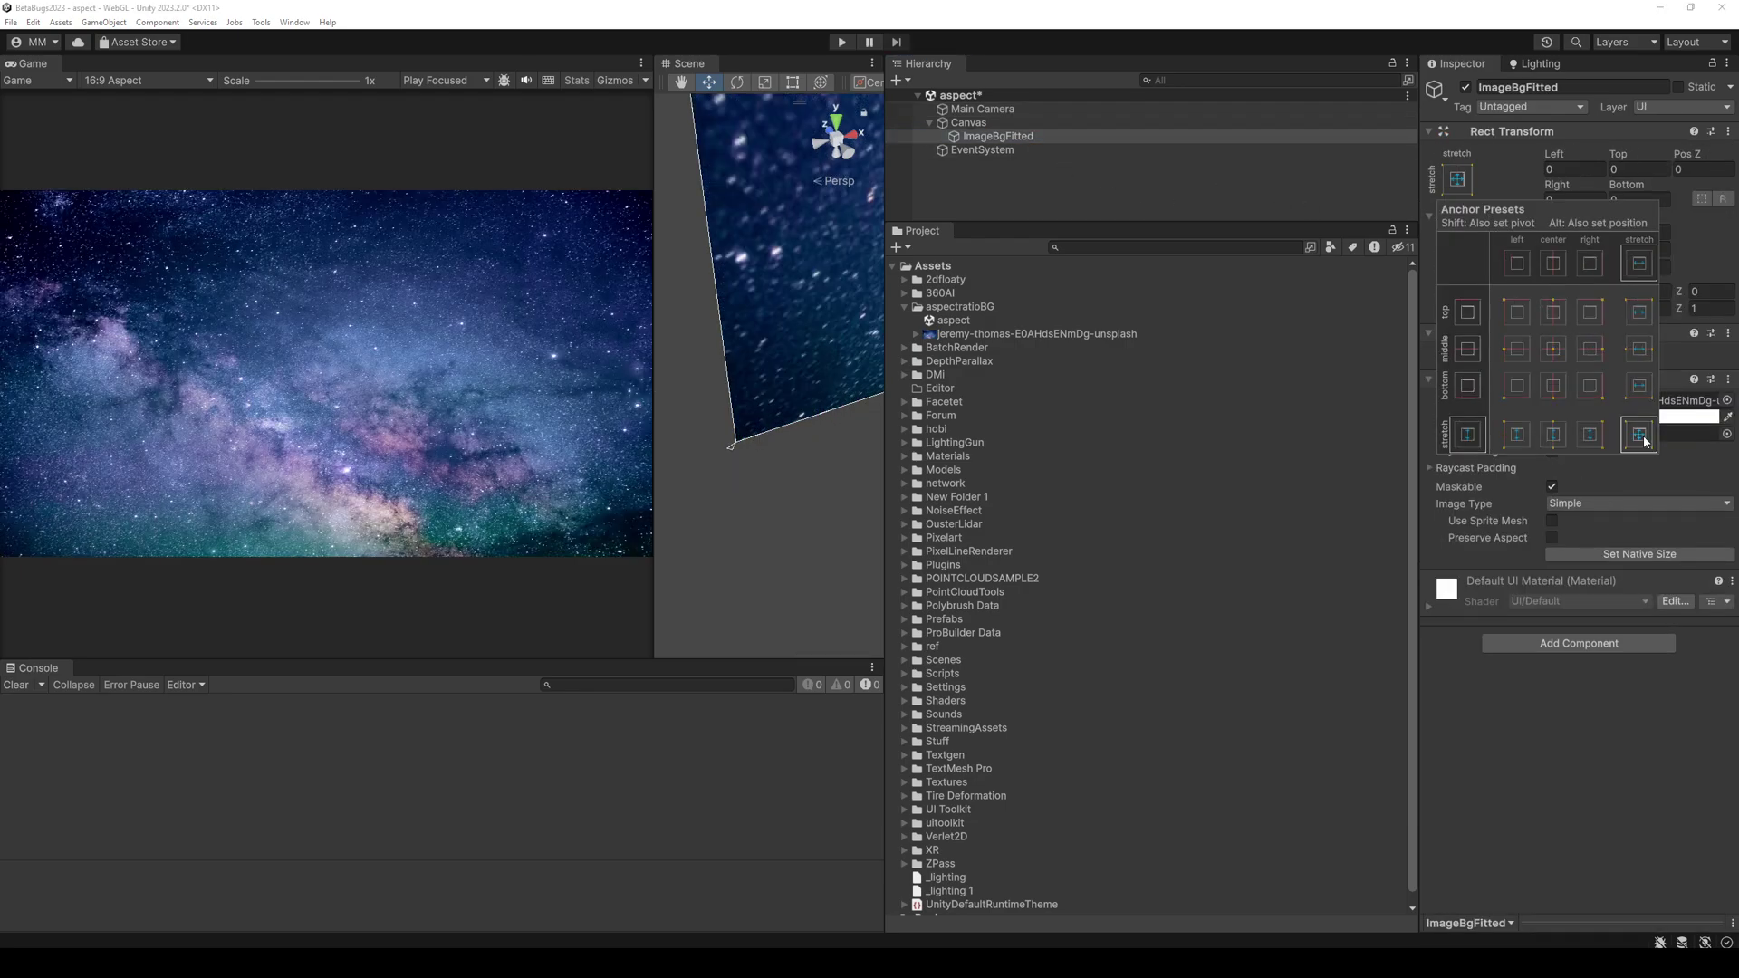
pyautogui.click(1552, 538)
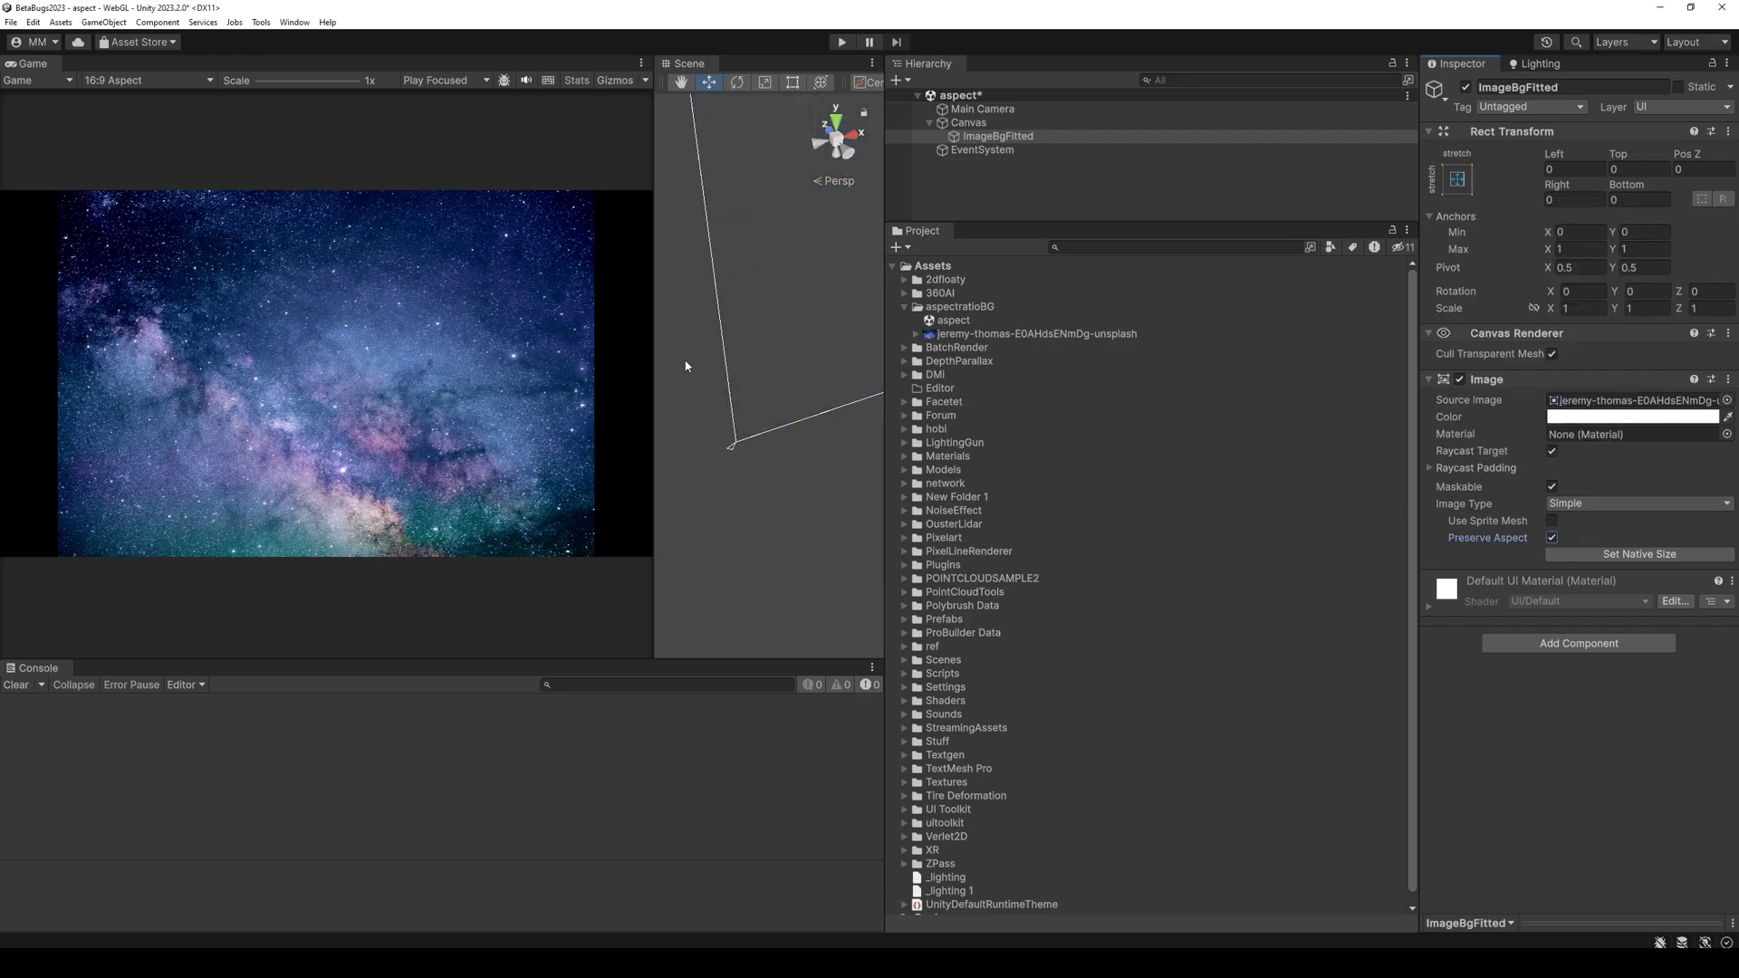
# Switch the Game view to Free Aspect and resize it in width and height to check how the background fits
pyautogui.moveTo(653, 342); pyautogui.dragTo(675, 301)
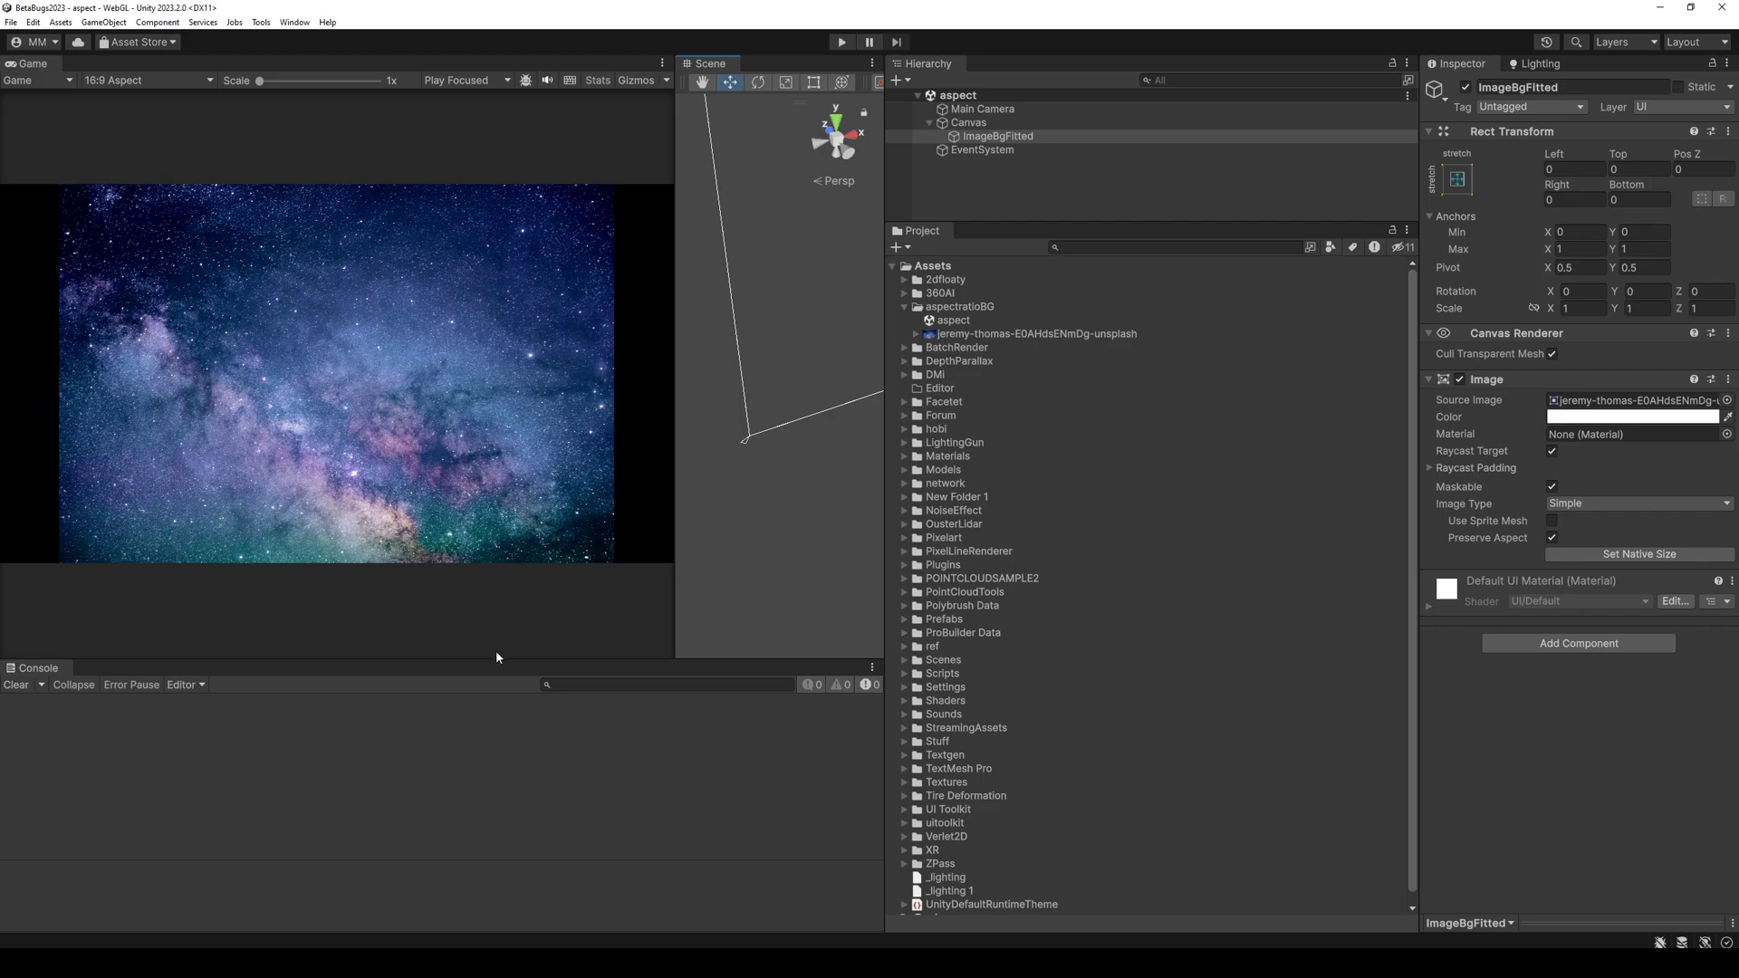
pyautogui.click(149, 80)
pyautogui.click(150, 140)
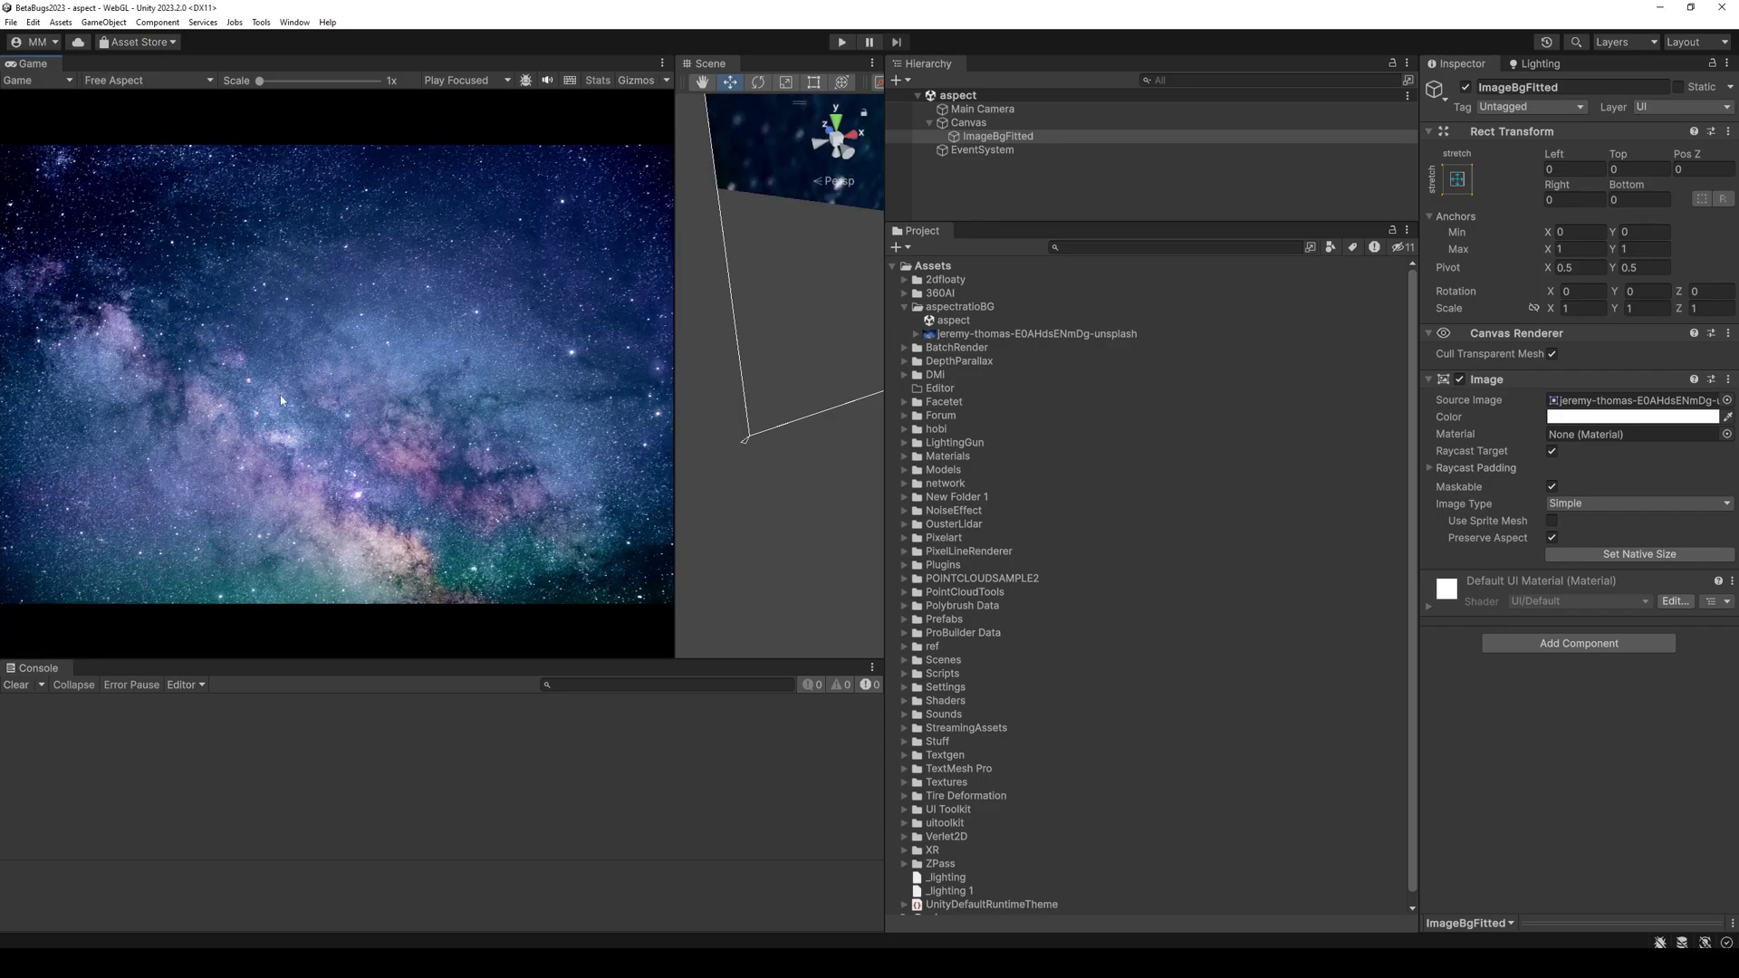
pyautogui.moveTo(413, 657); pyautogui.dragTo(380, 425)
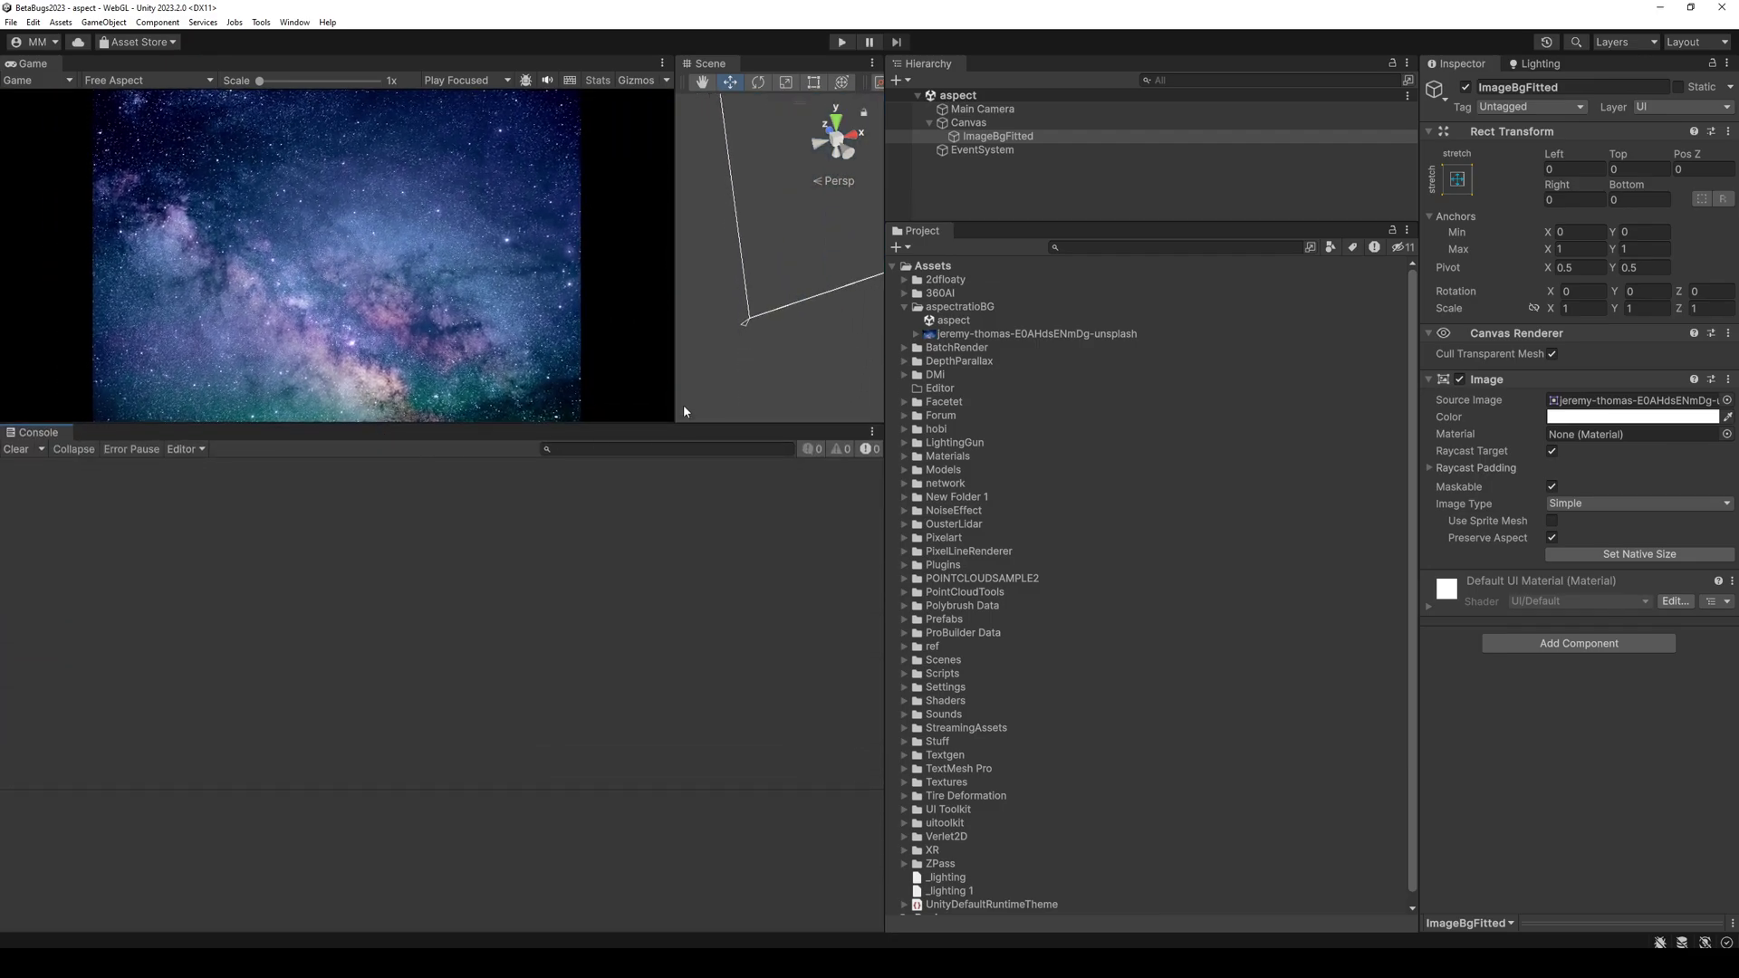
# Set the Canvas Scaler to Scale With Screen Size with a width/height match of 0.5
pyautogui.click(969, 123)
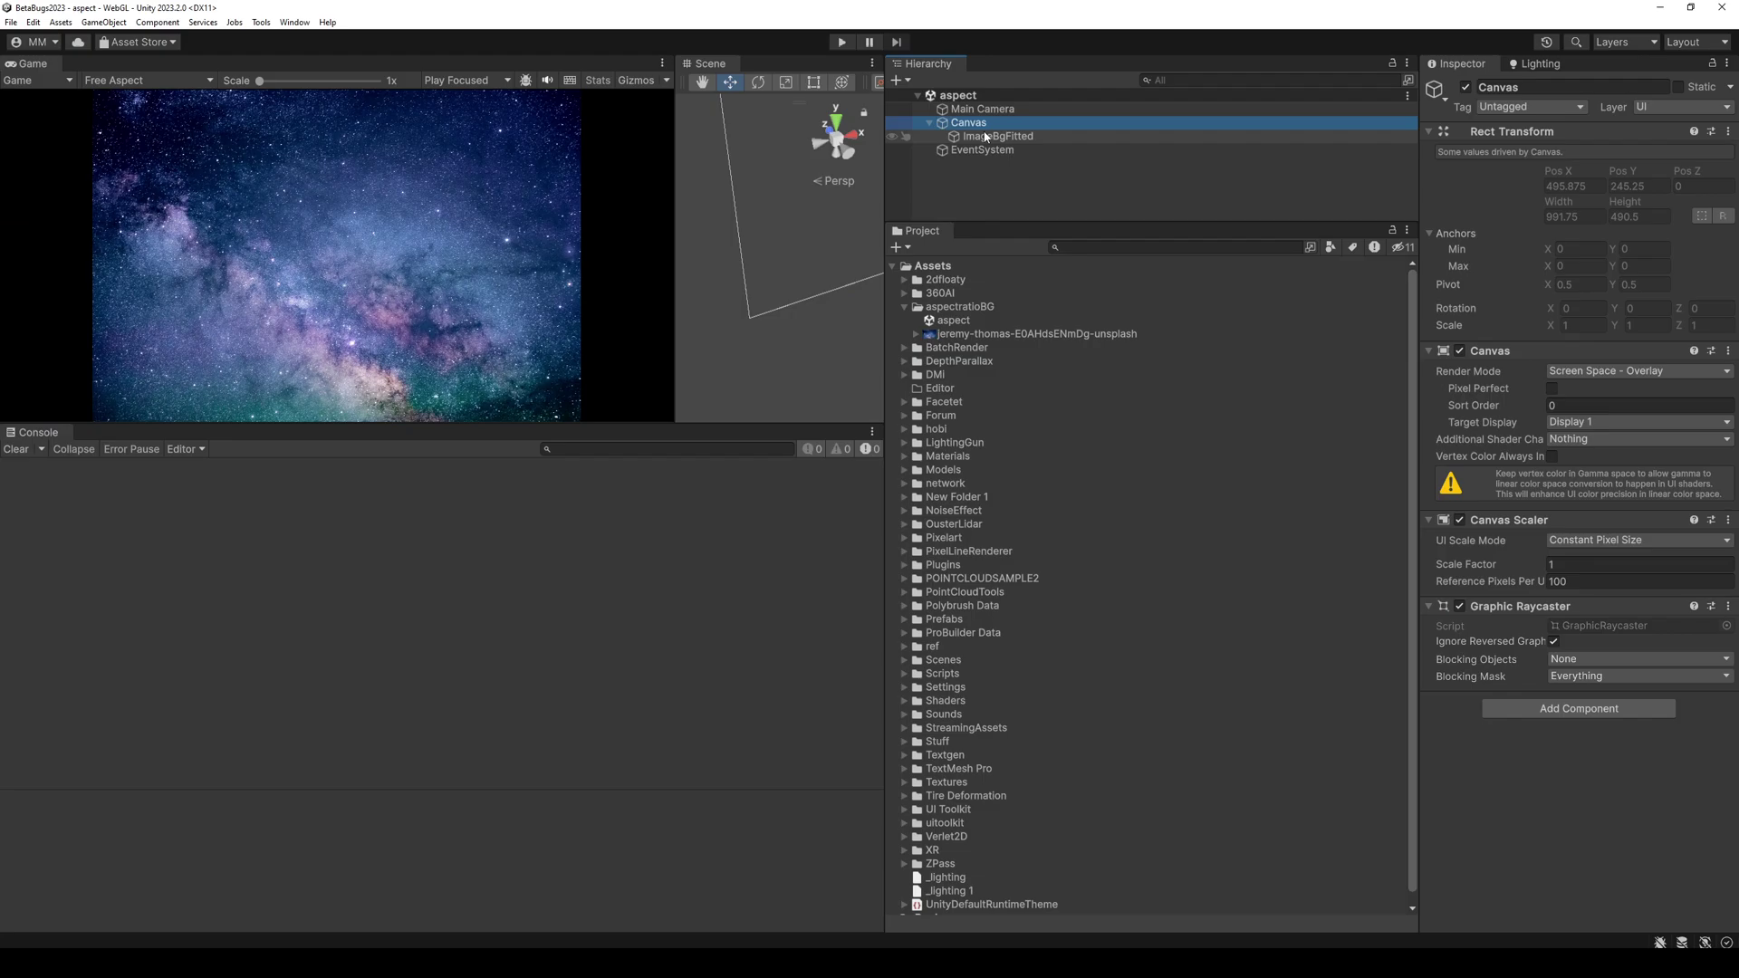
pyautogui.click(1638, 540)
pyautogui.click(1621, 567)
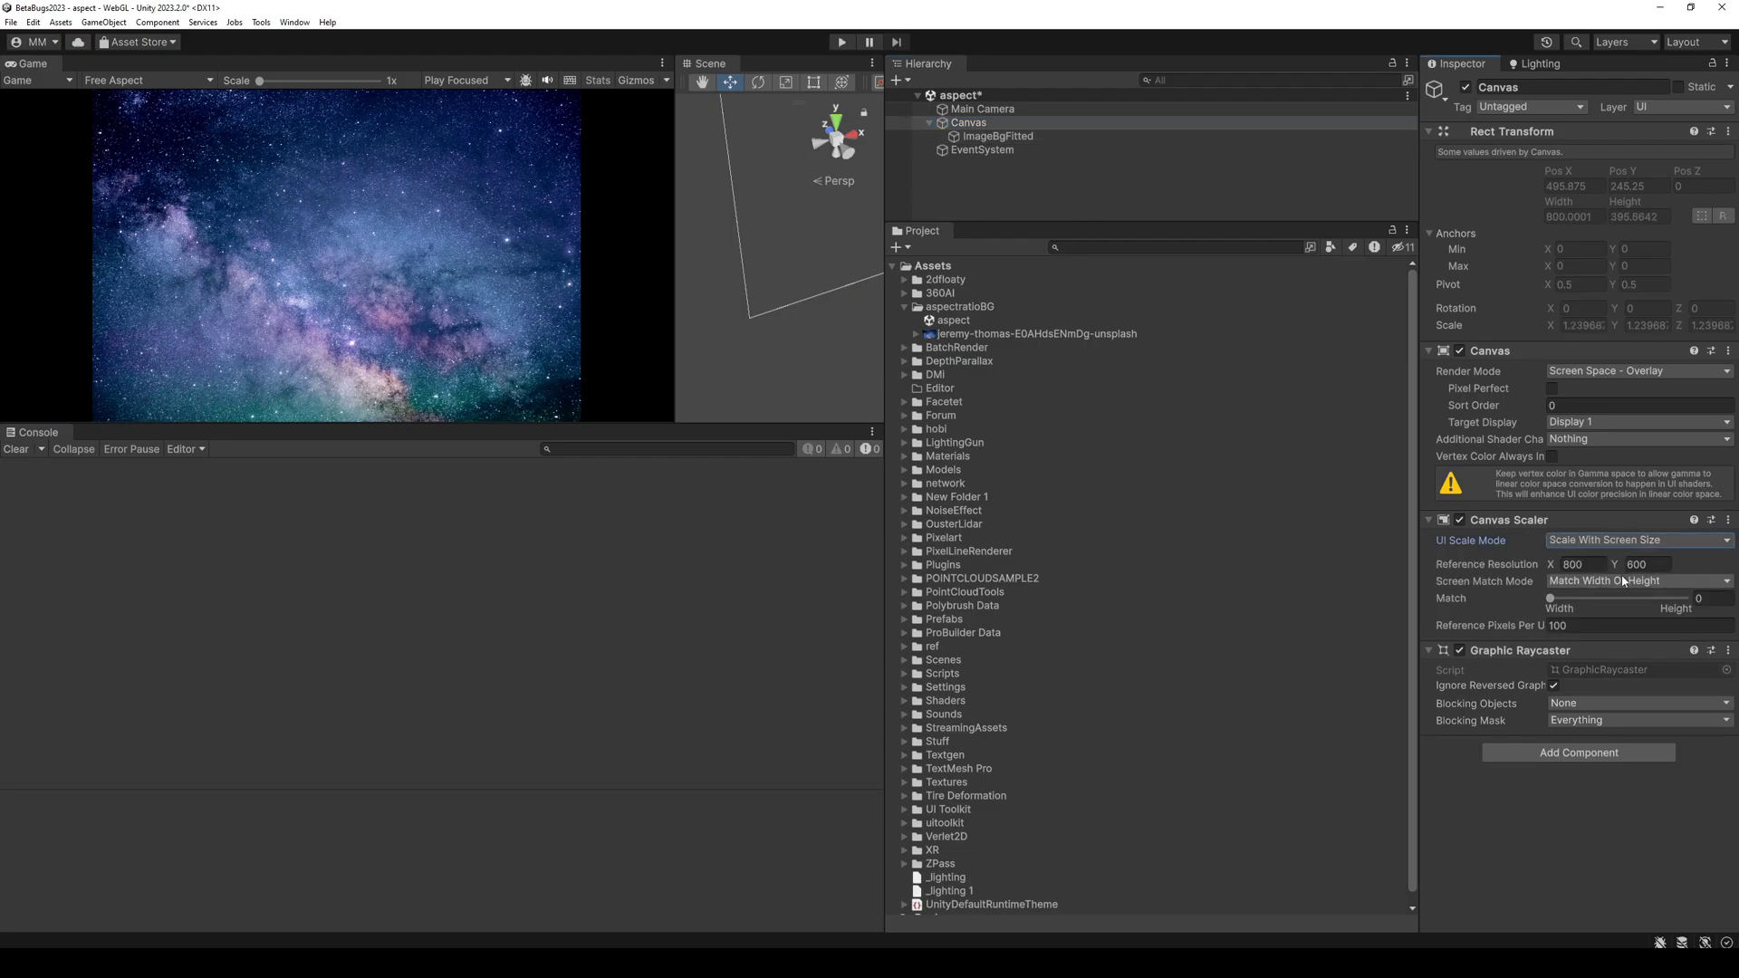
pyautogui.click(1706, 599)
pyautogui.write('0.5')
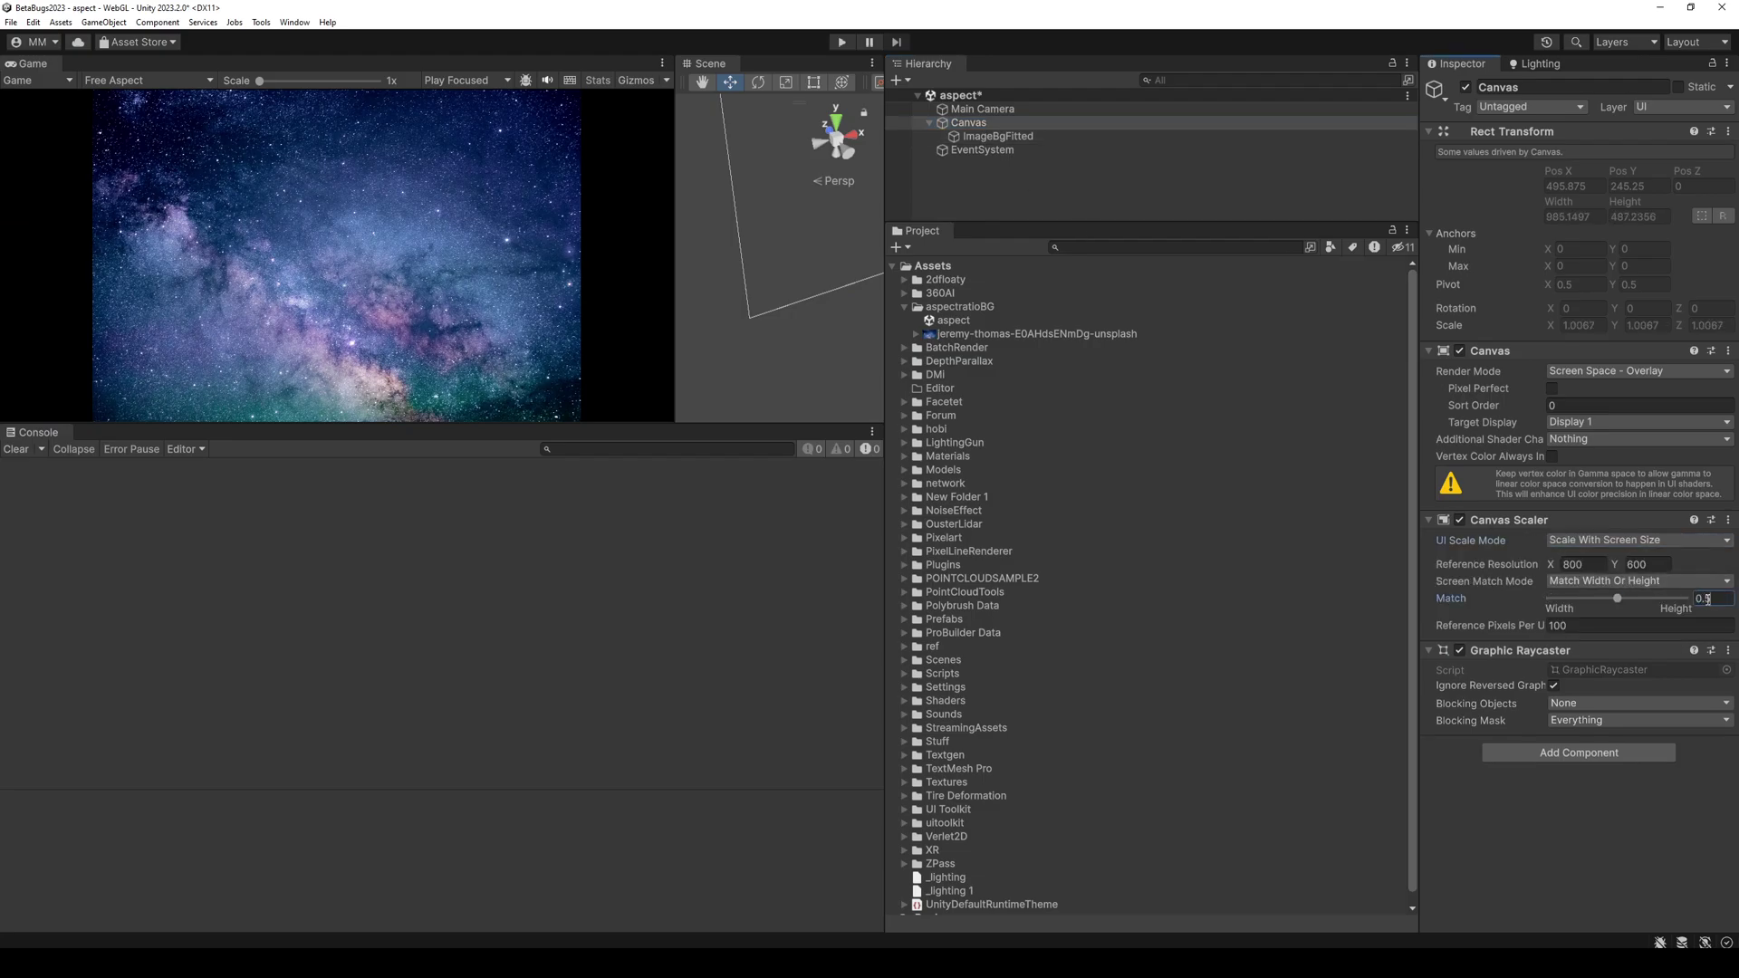
# Add an Aspect Ratio Fitter component to ImageBgFitted and set its Aspect Mode to Width Controls Height
pyautogui.click(1001, 136)
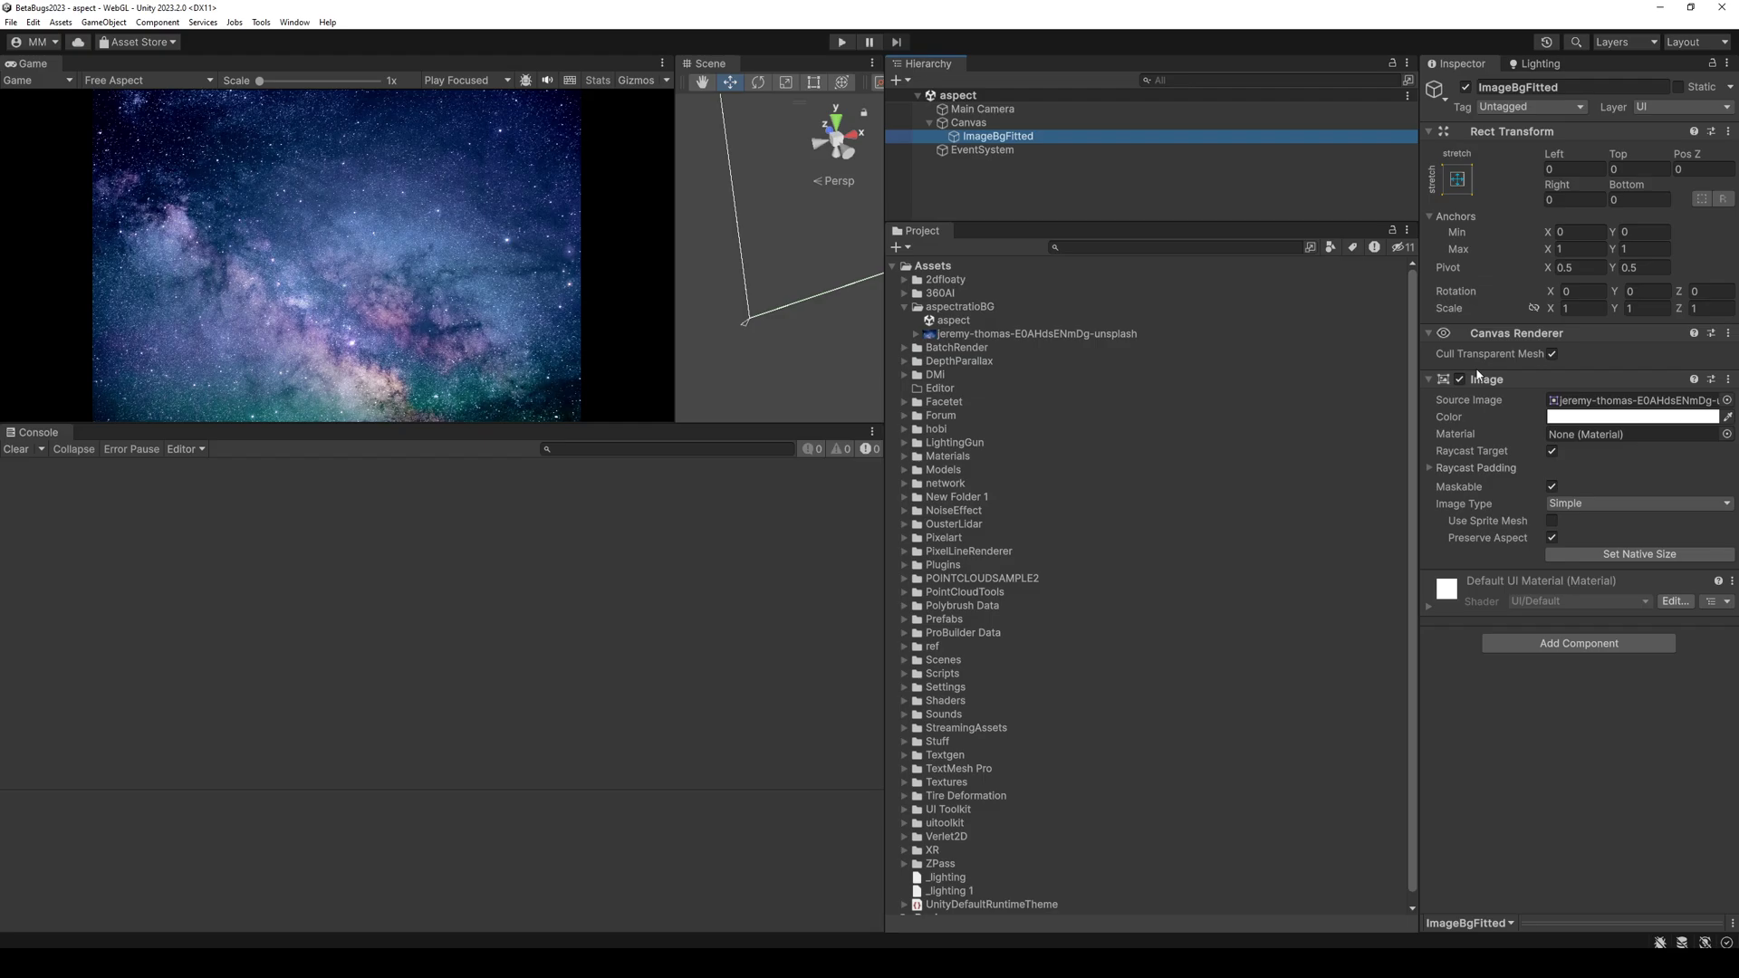
pyautogui.click(1556, 643)
pyautogui.write('aspe')
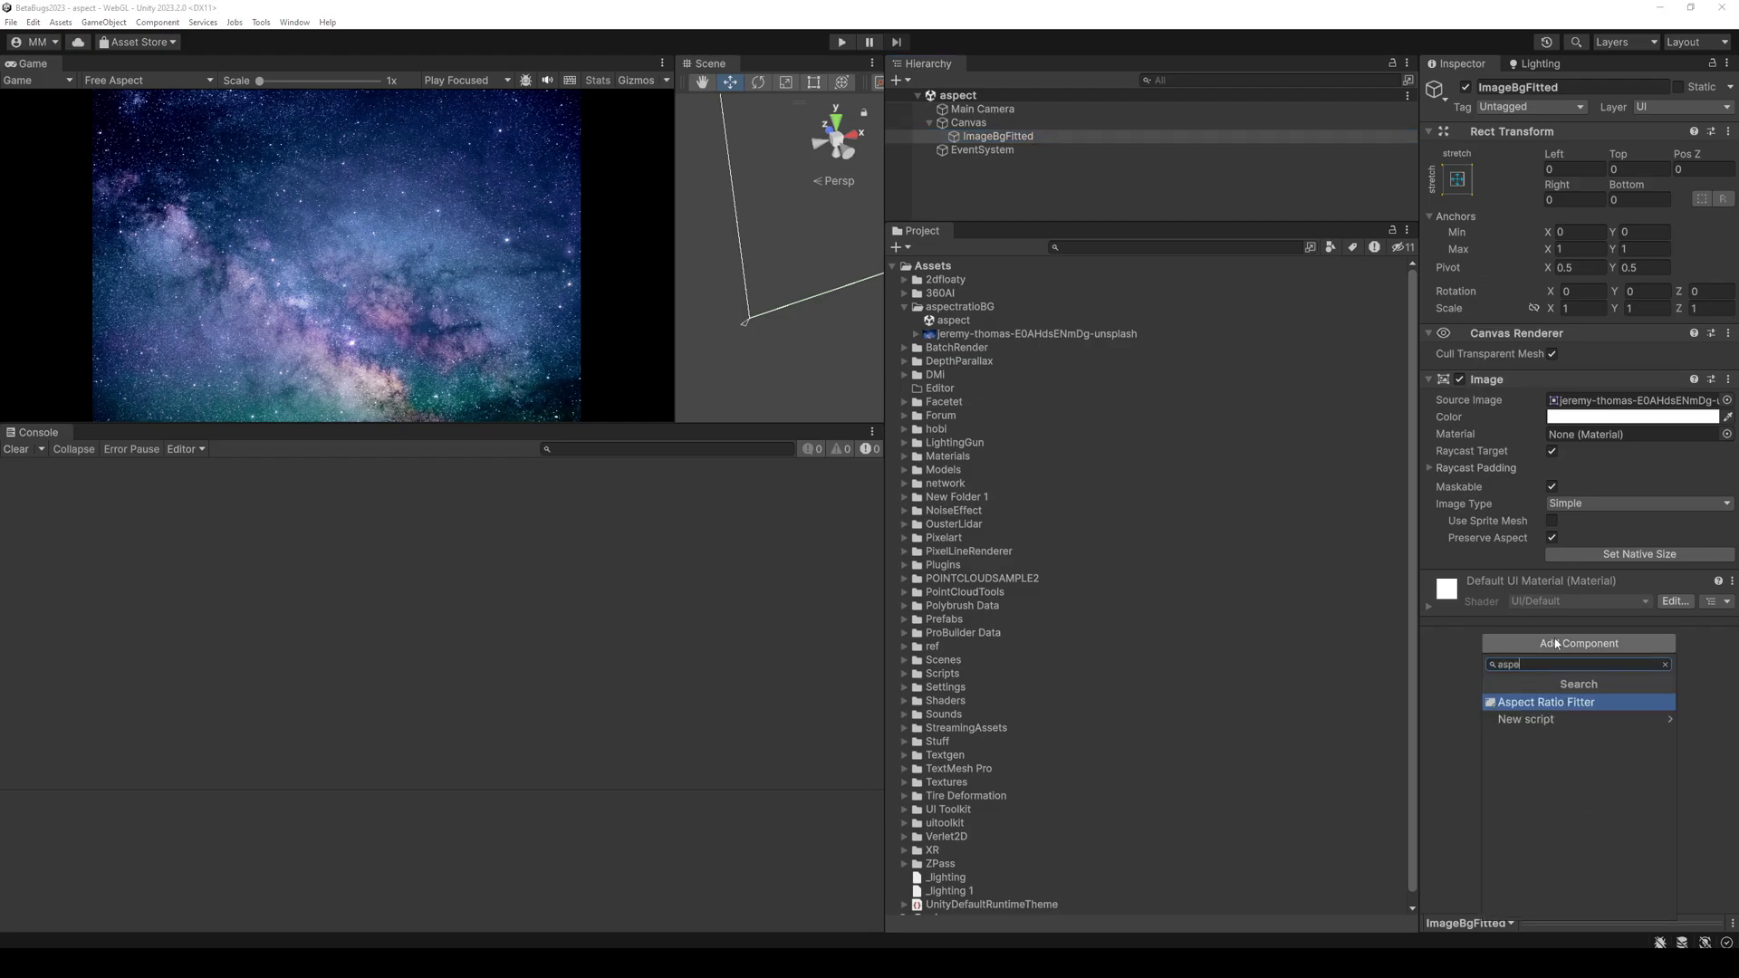
pyautogui.press('Return')
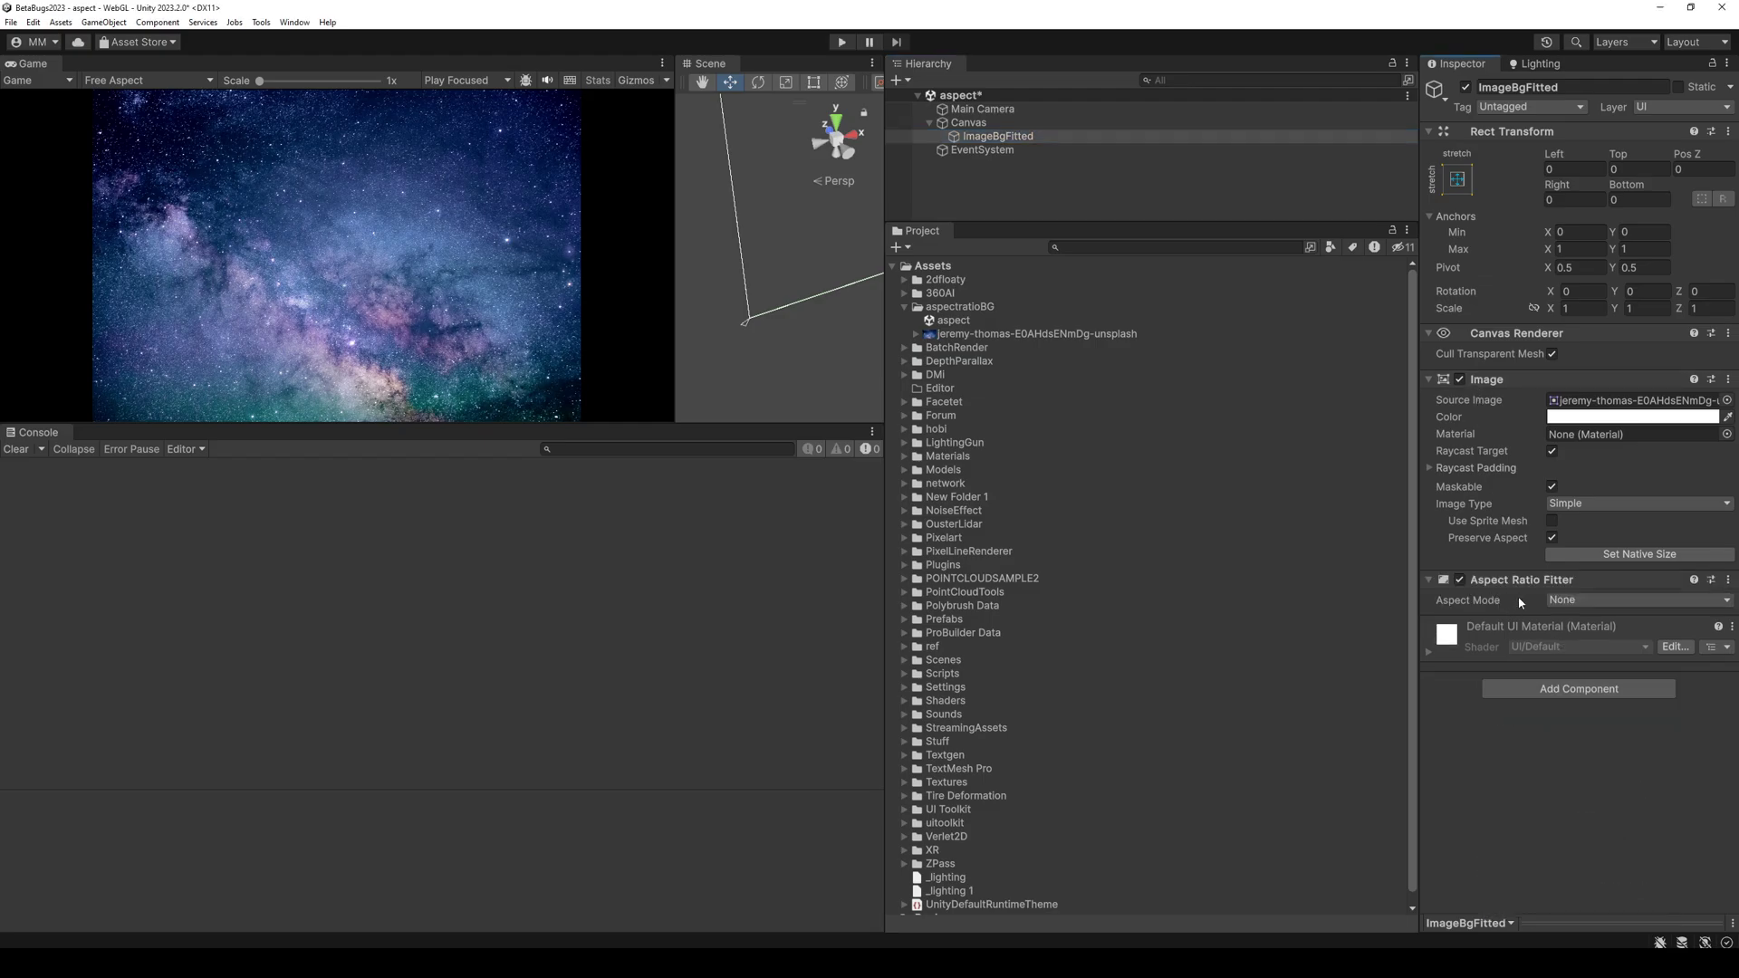
pyautogui.click(1570, 600)
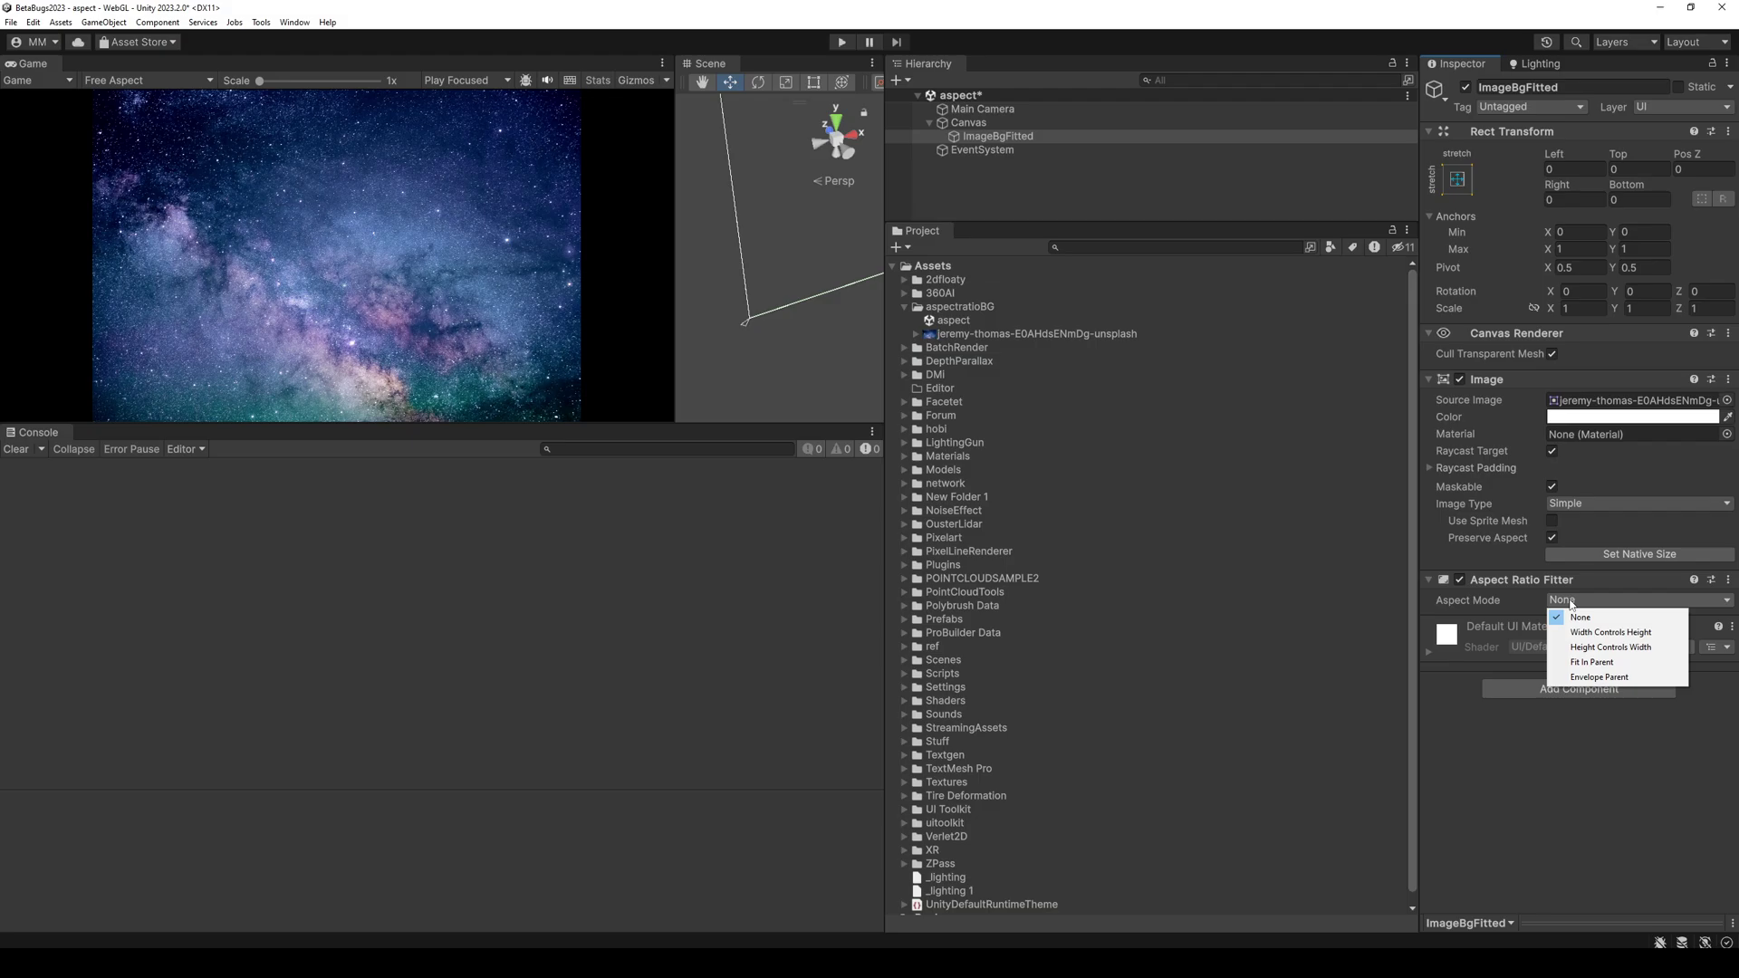
pyautogui.click(1607, 632)
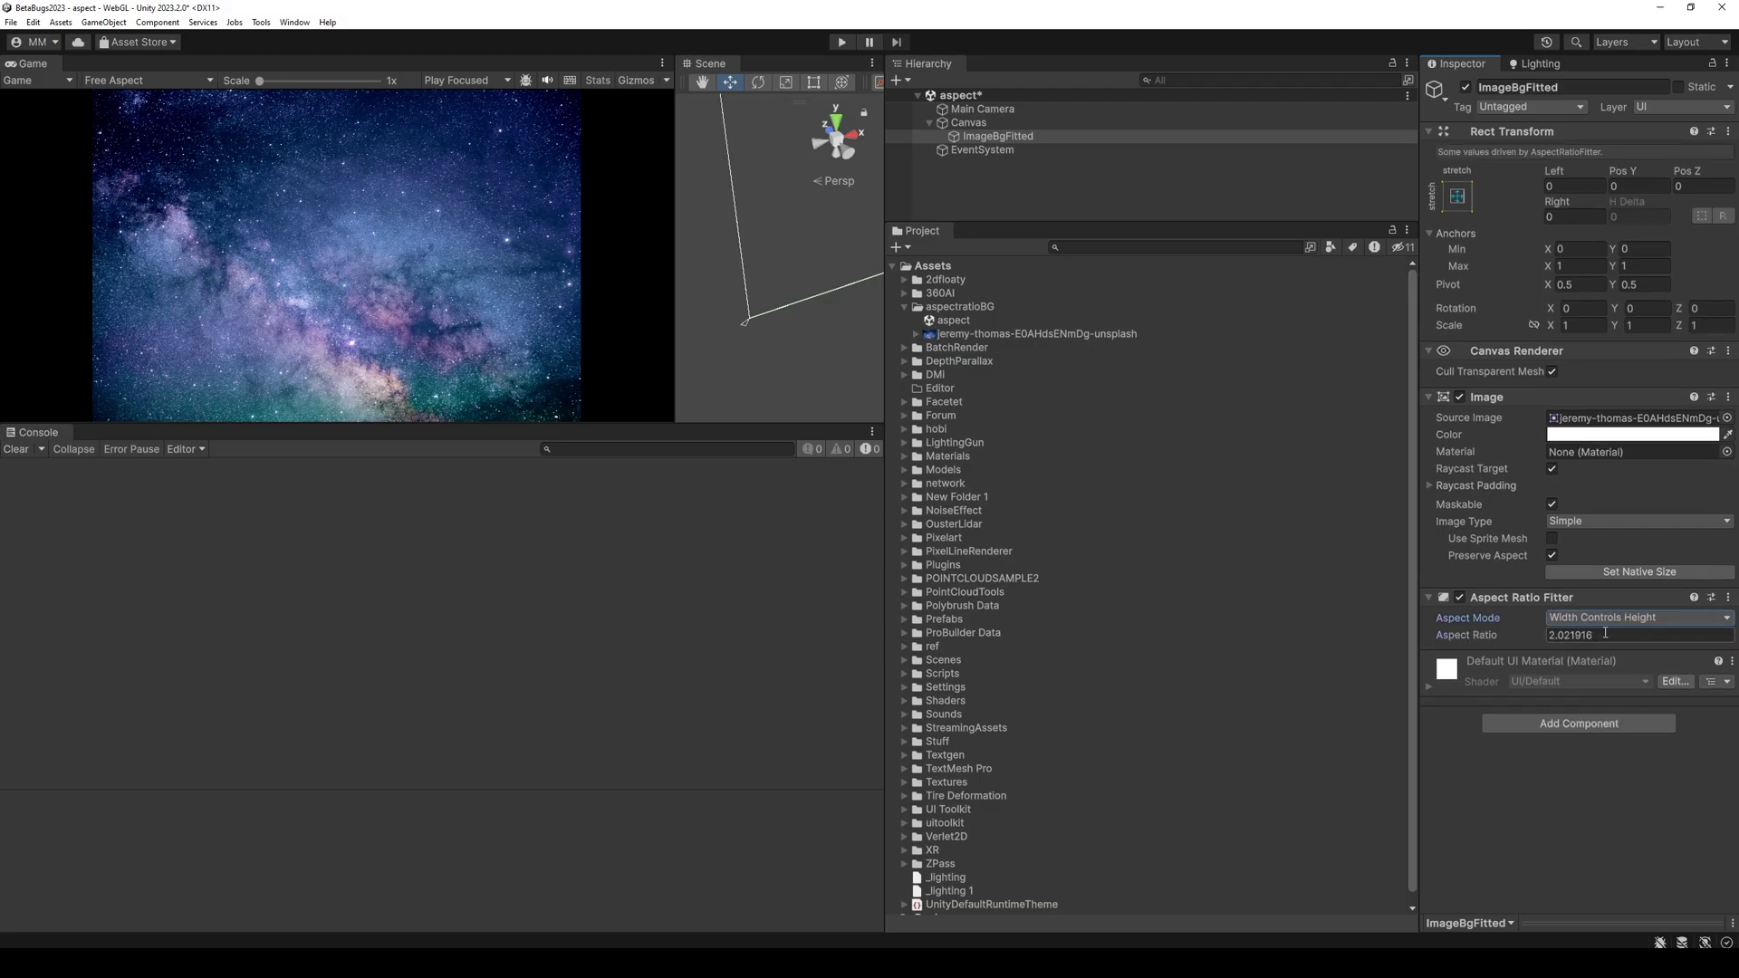
# Resize the Game view and set the fitter's Aspect Ratio to 1.33 to check how the background scales with width
pyautogui.moveTo(616, 423); pyautogui.dragTo(634, 670)
pyautogui.moveTo(672, 450); pyautogui.dragTo(628, 426)
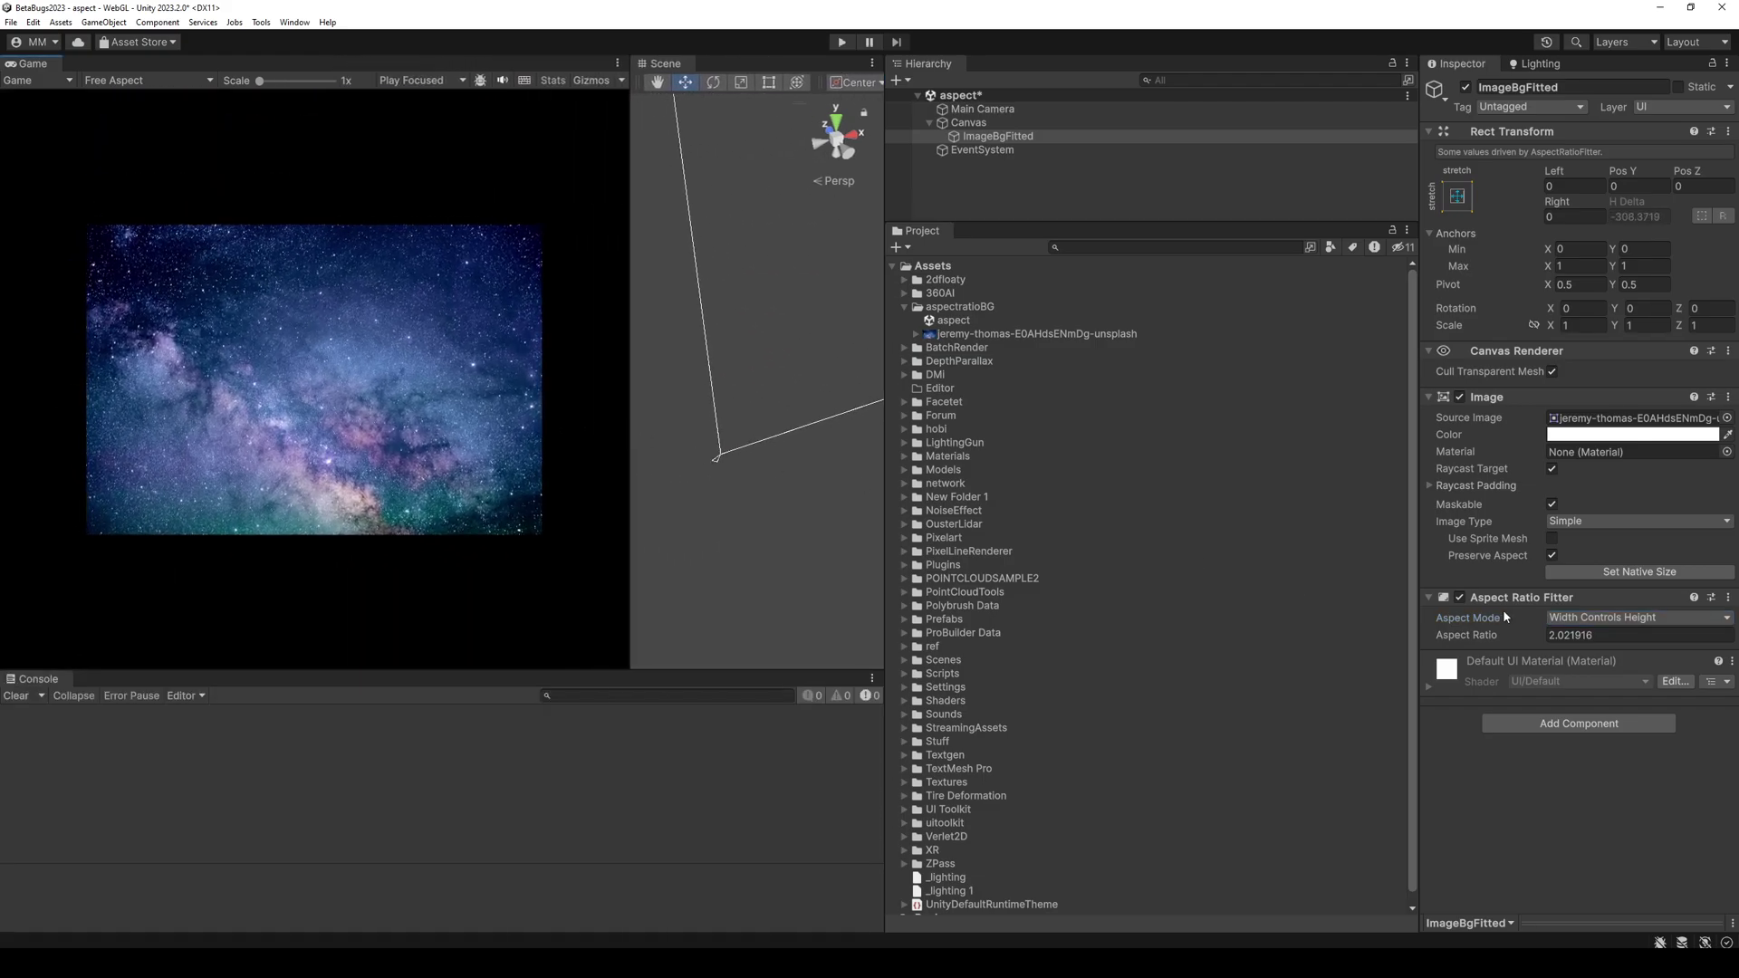
pyautogui.moveTo(1497, 640); pyautogui.dragTo(1482, 642)
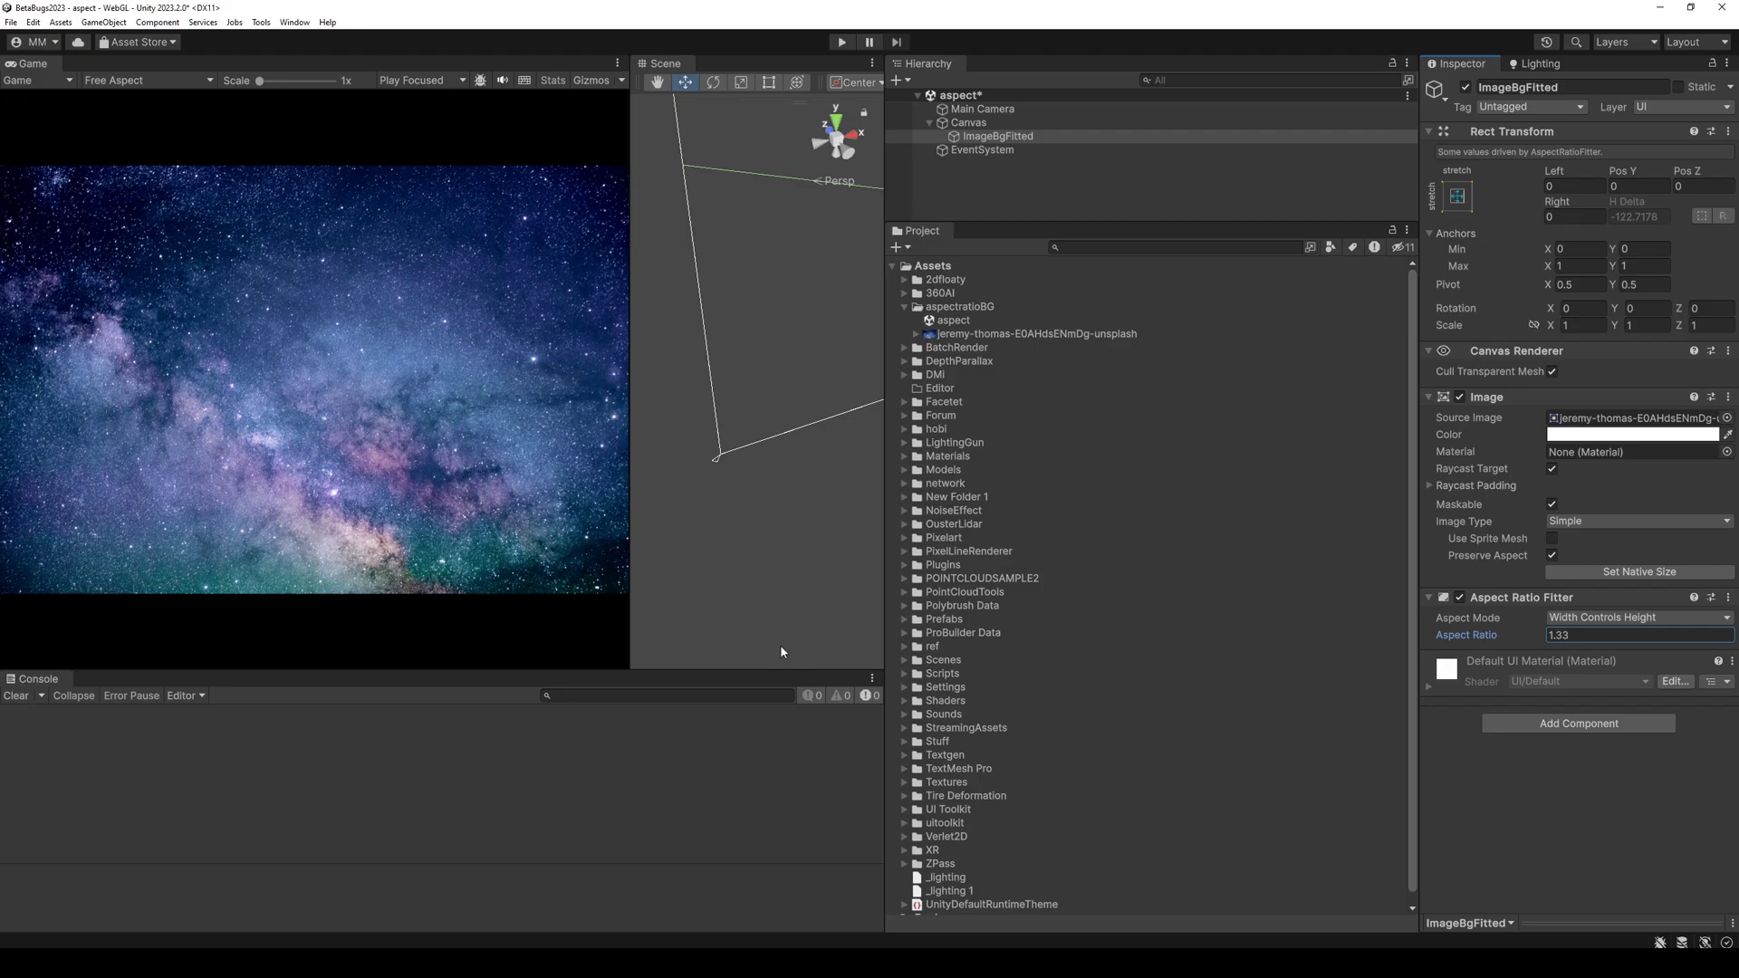
pyautogui.moveTo(585, 672); pyautogui.dragTo(544, 618)
pyautogui.moveTo(630, 431); pyautogui.dragTo(529, 430)
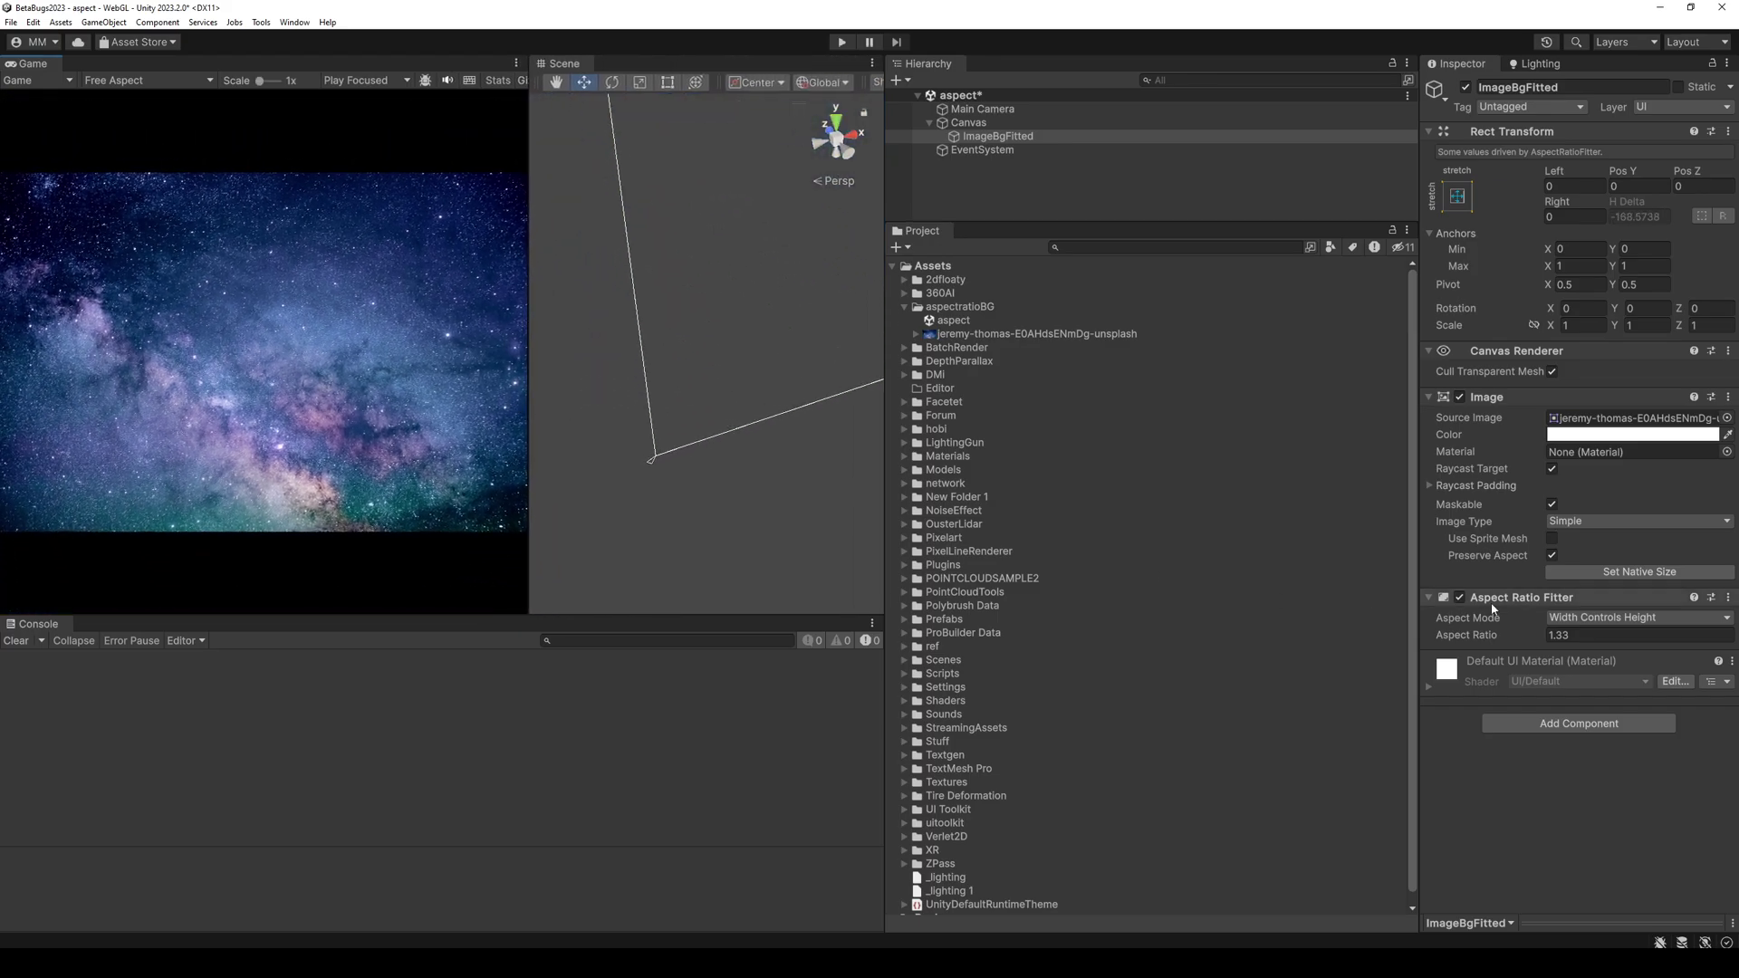
# Set the Aspect Mode to Height Controls Width and resize the Game view to test how the background fits
pyautogui.click(1594, 616)
pyautogui.click(1594, 664)
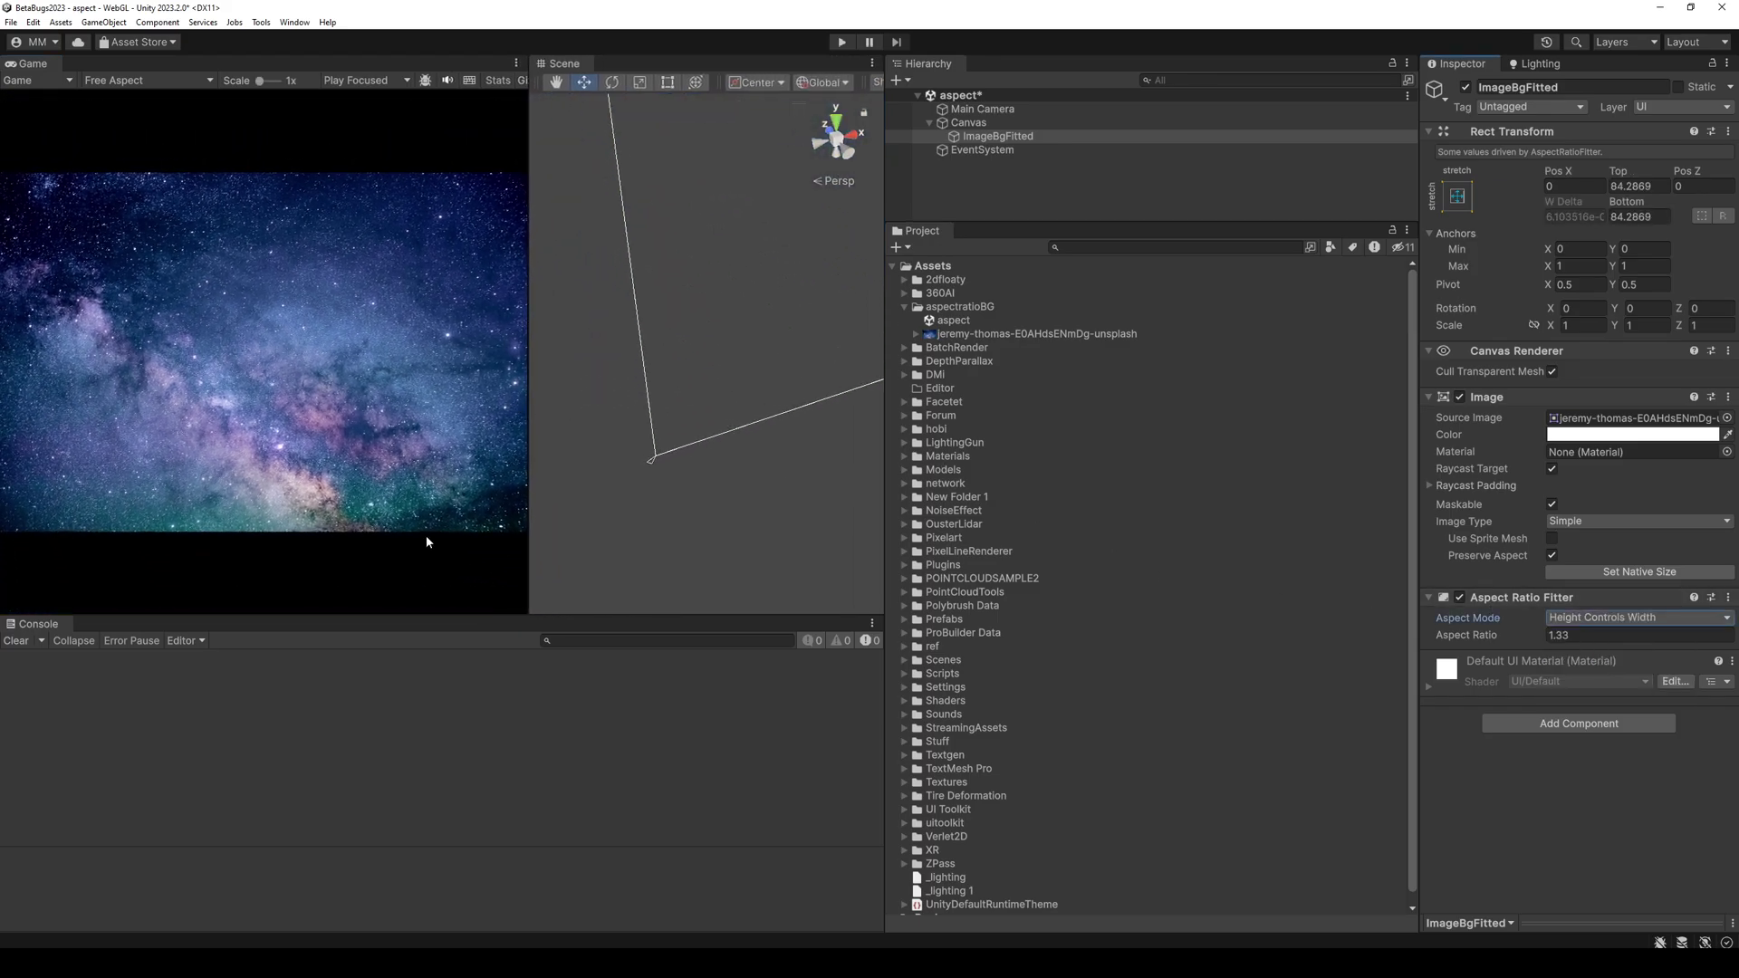
pyautogui.moveTo(478, 616); pyautogui.dragTo(477, 569)
pyautogui.moveTo(527, 394); pyautogui.dragTo(612, 392)
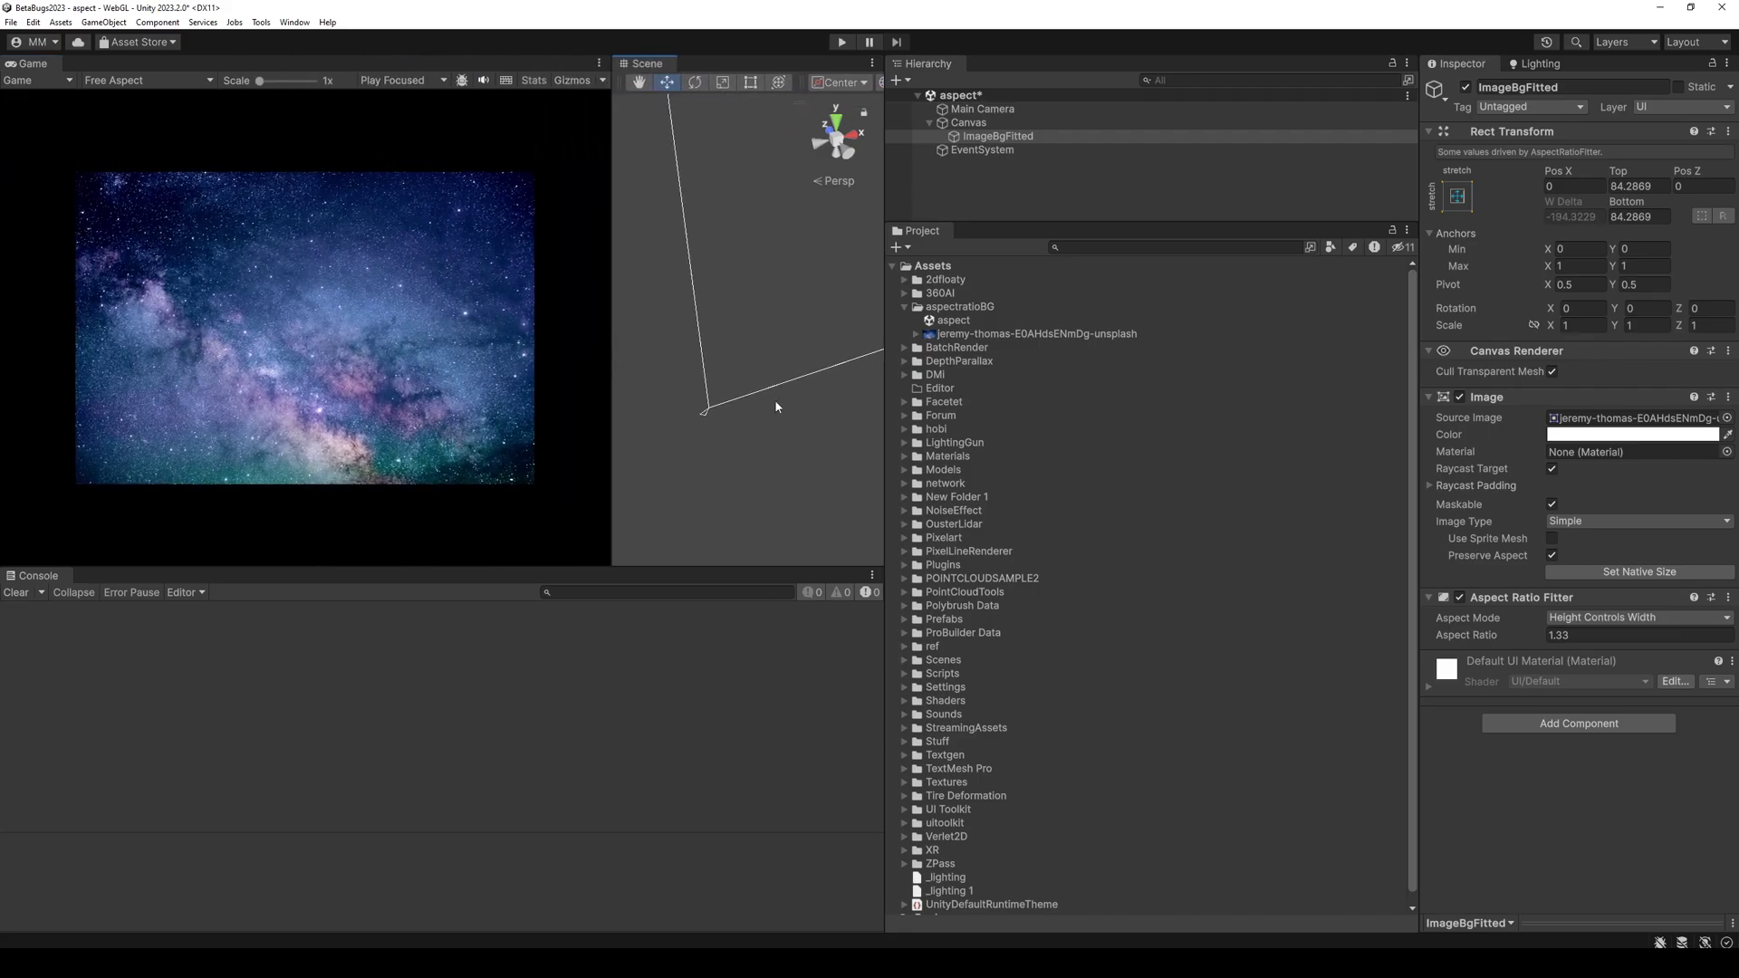
# Set the fitter's Aspect Ratio to 2.82 and its Aspect Mode to Fit In Parent
pyautogui.moveTo(1494, 634); pyautogui.dragTo(1554, 626)
pyautogui.click(1556, 619)
pyautogui.click(1626, 681)
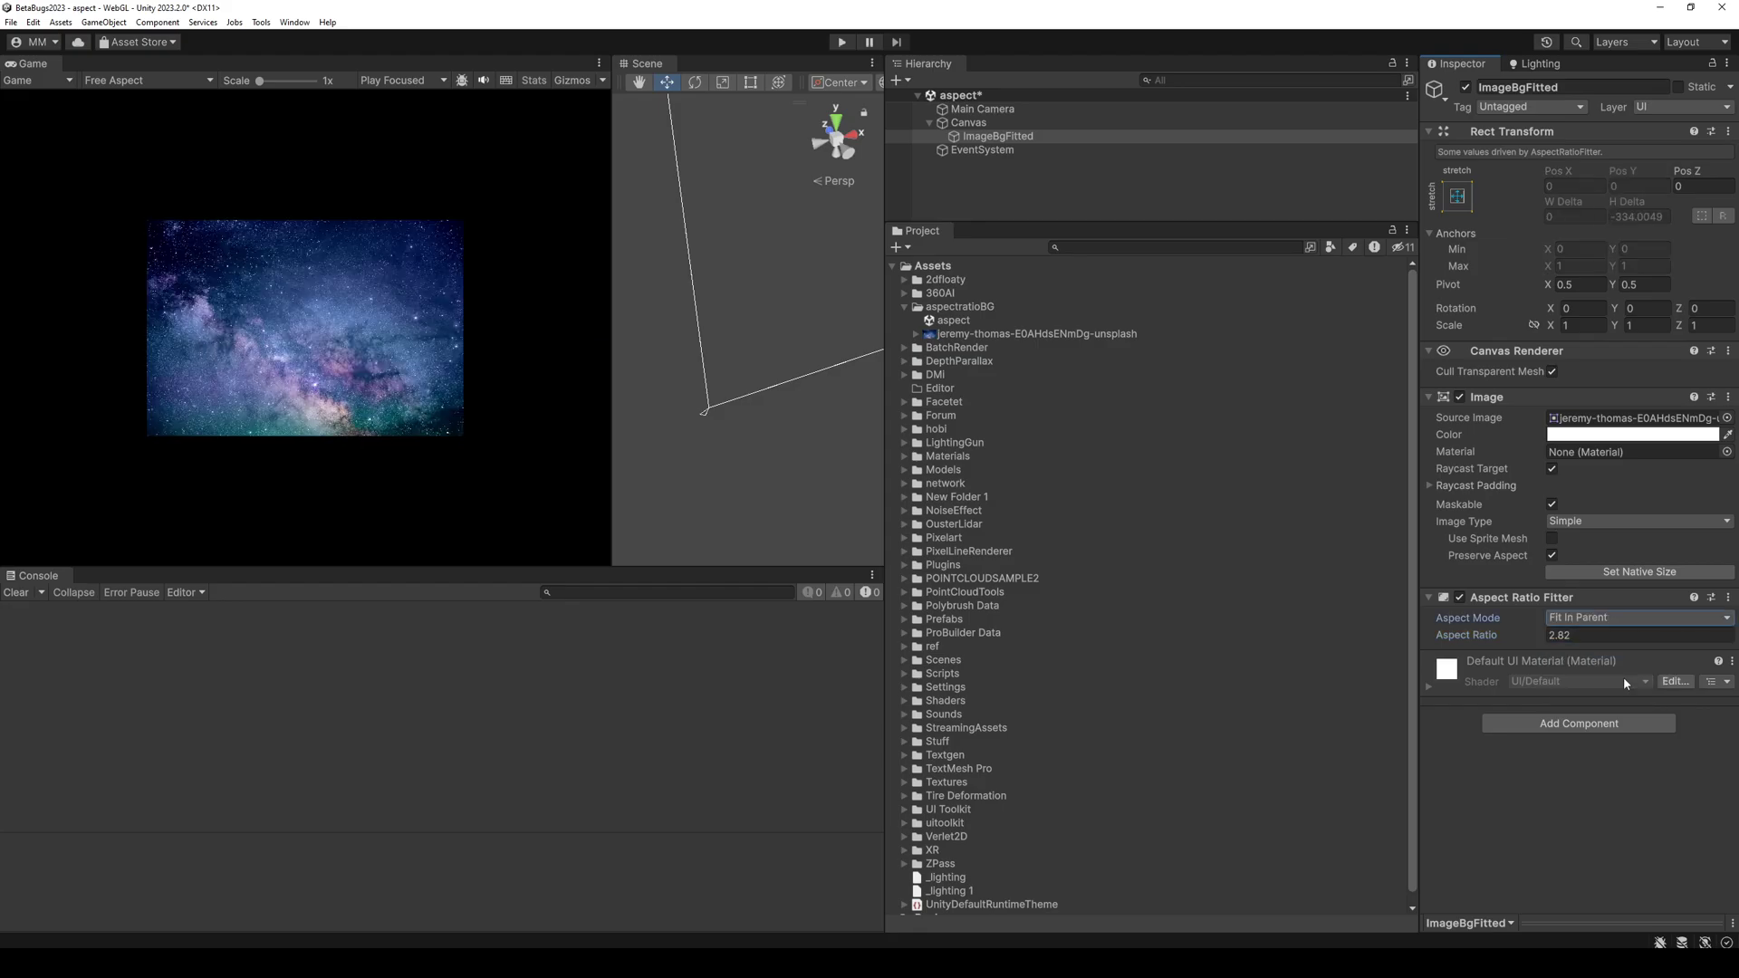
# Try another UI Scale Mode on the Canvas, return it to Scale With Screen Size, and make the Game view taller
pyautogui.click(978, 129)
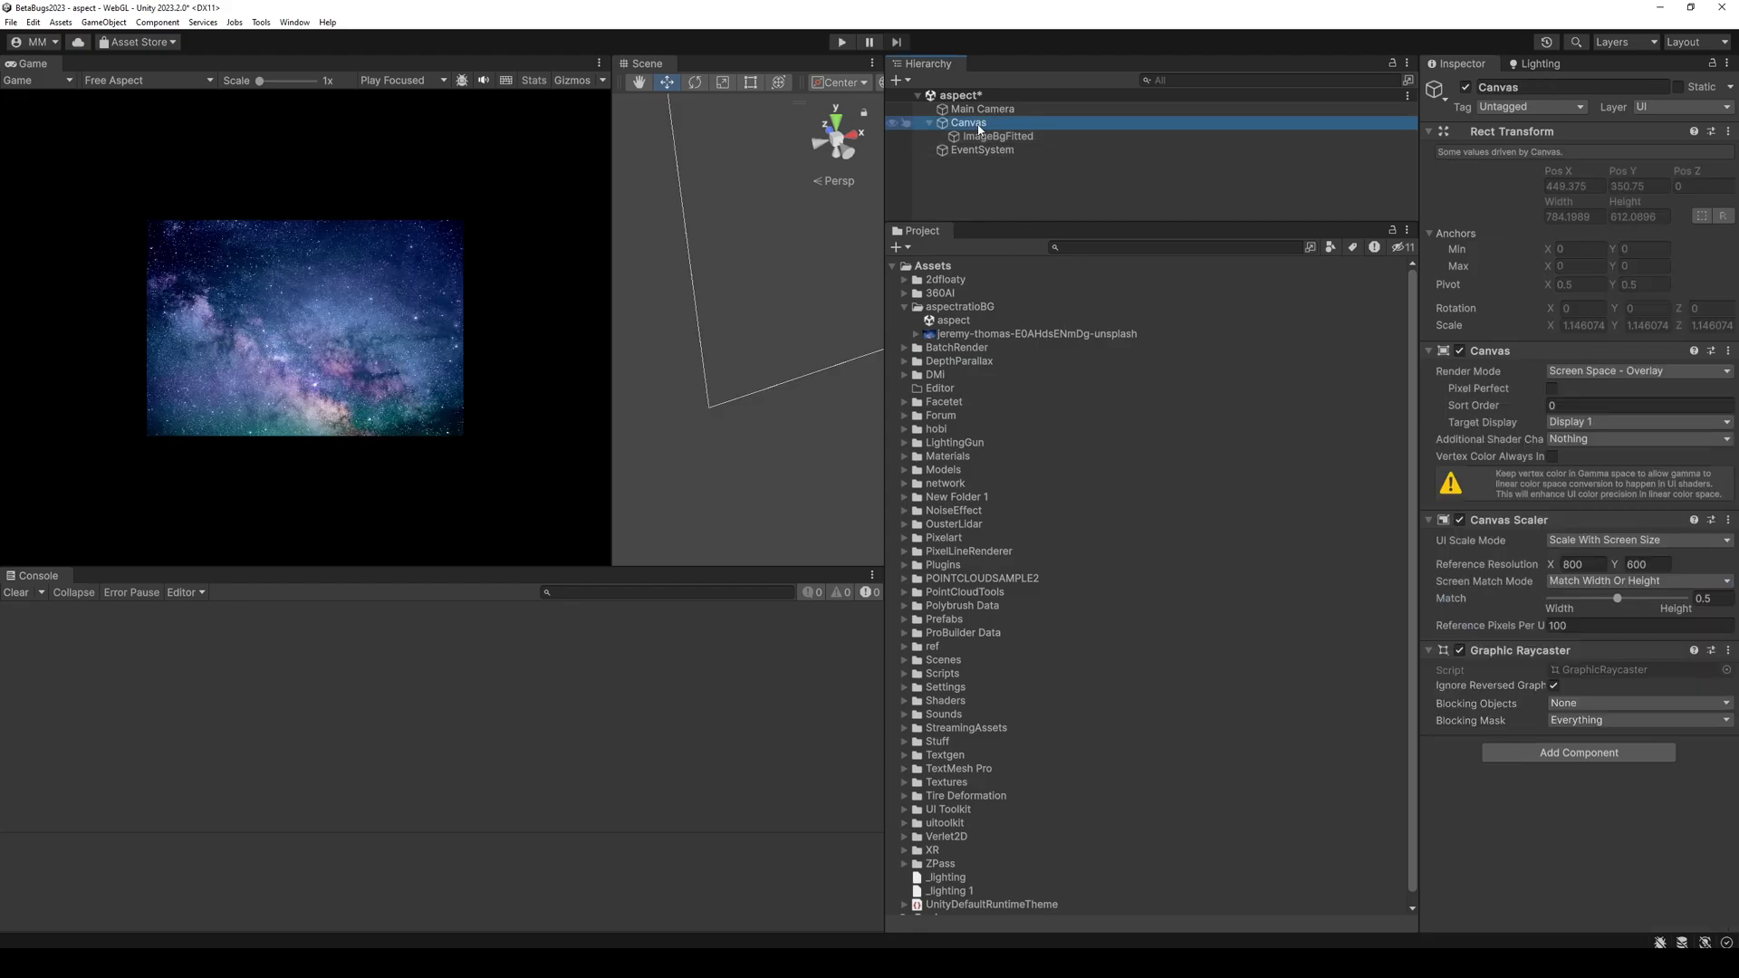
pyautogui.click(1608, 541)
pyautogui.click(1610, 557)
pyautogui.click(1610, 540)
pyautogui.click(1610, 572)
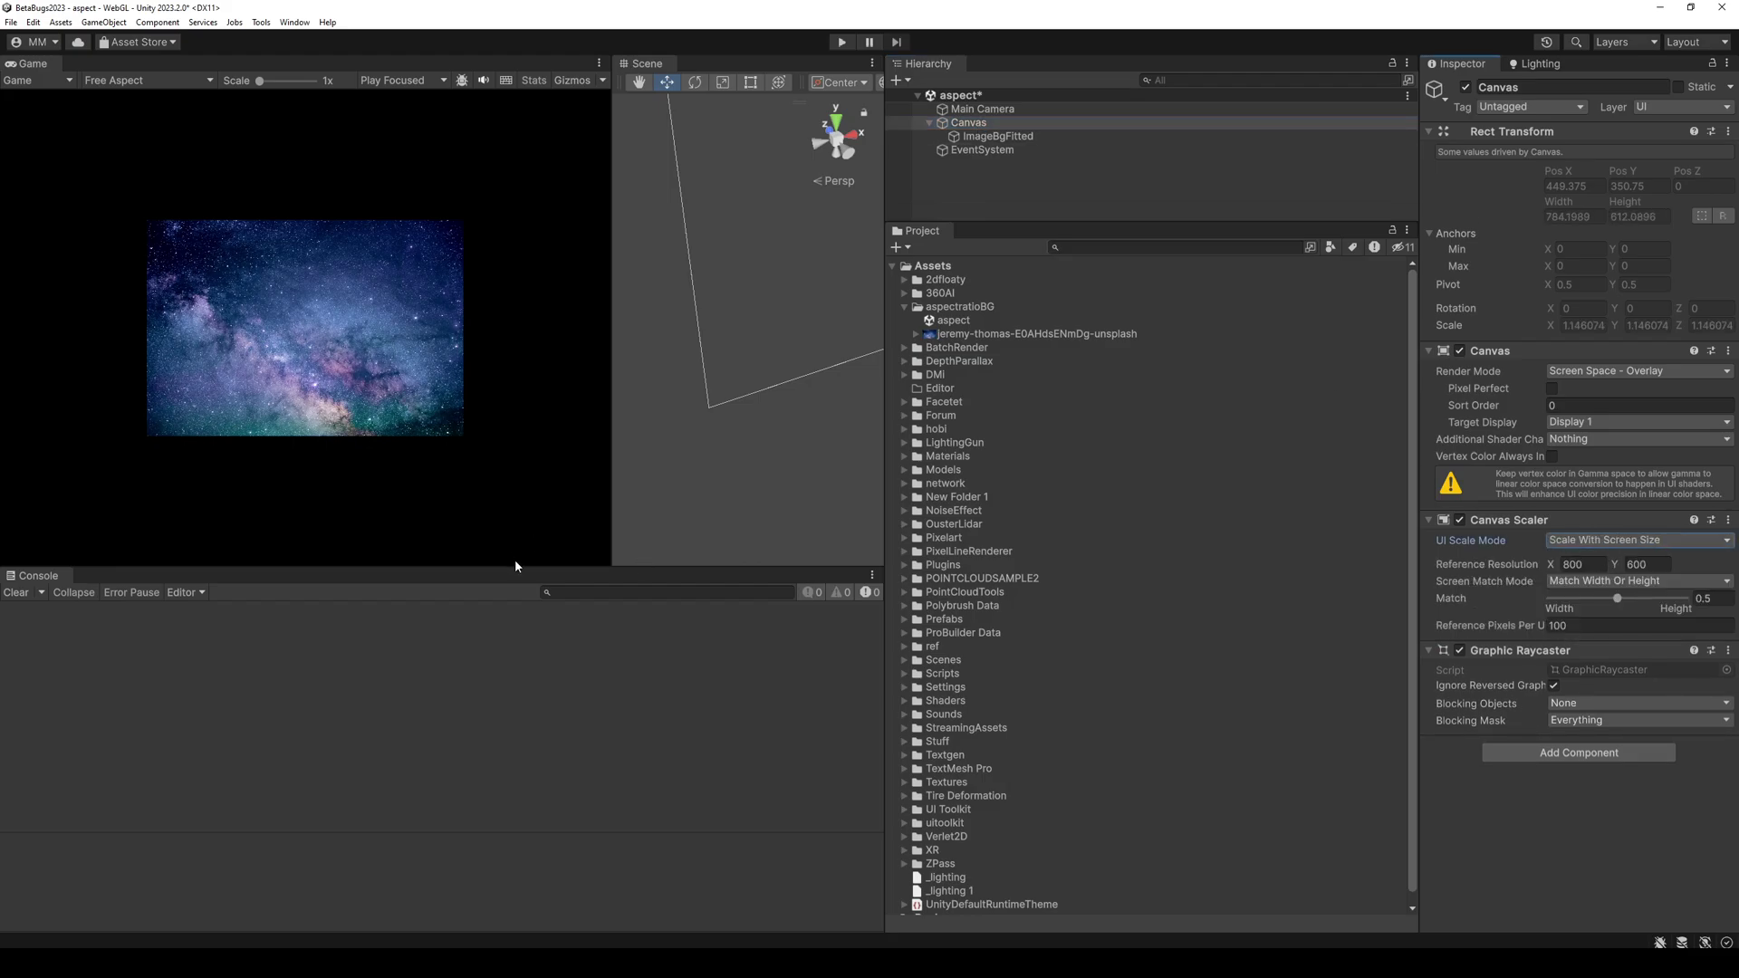
pyautogui.moveTo(492, 567); pyautogui.dragTo(457, 620)
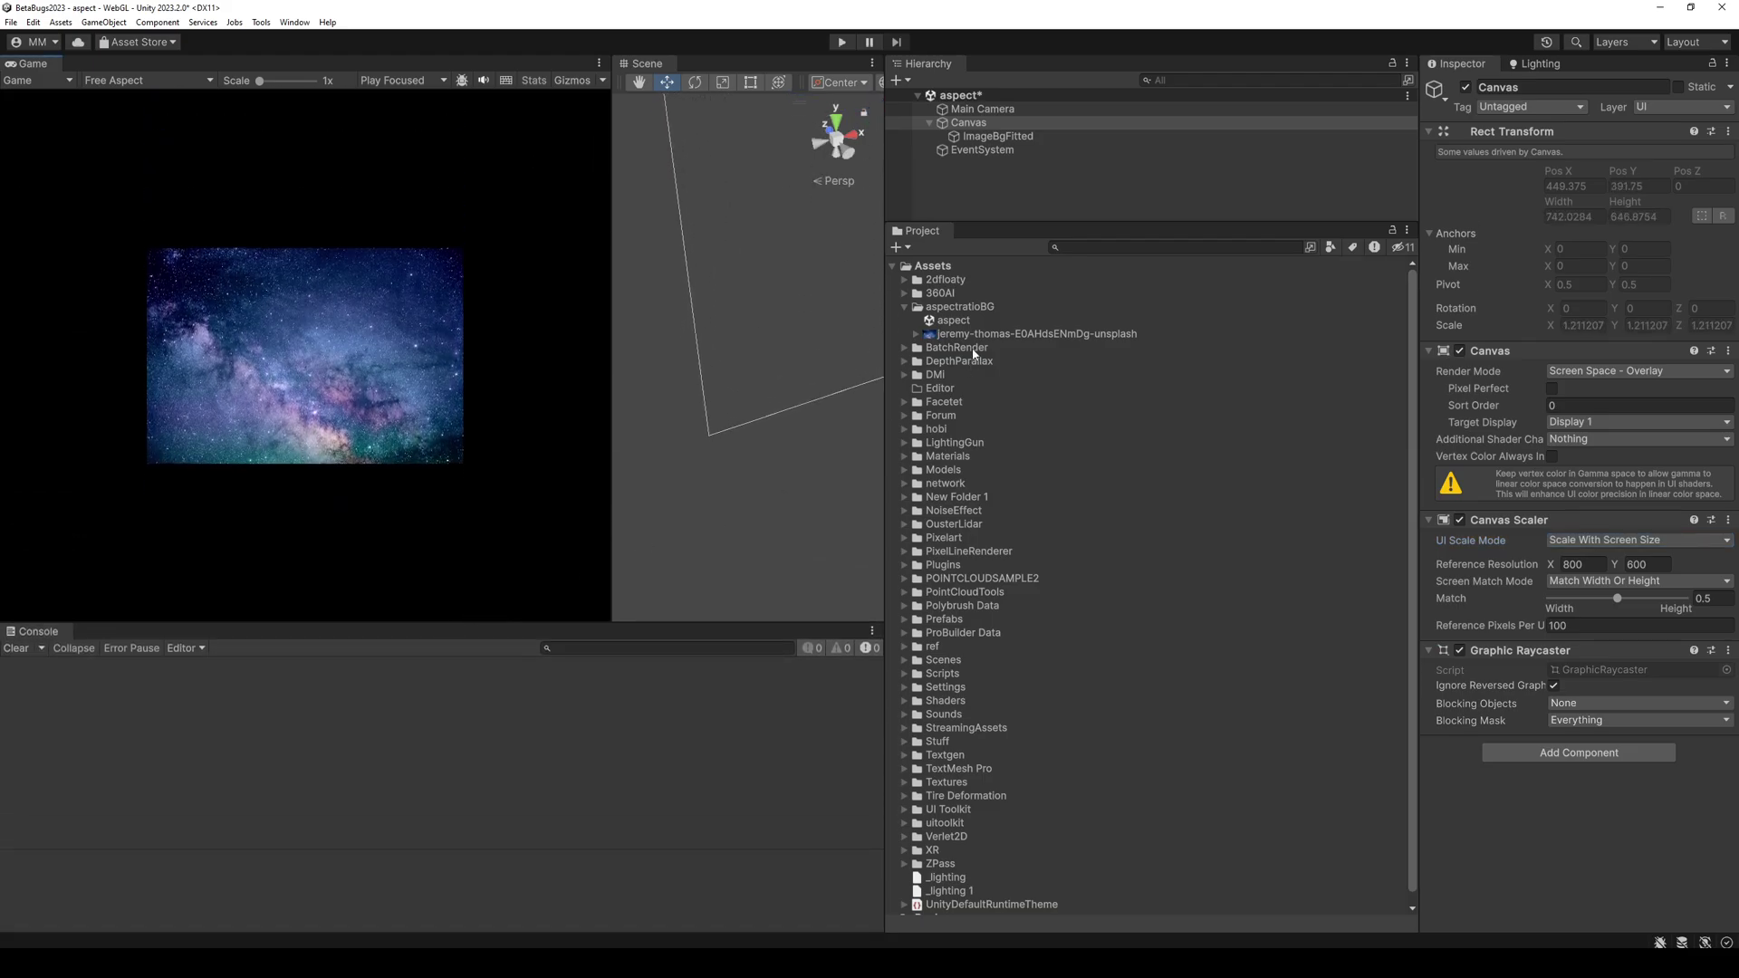
# Set ImageBgFitted's Aspect Ratio to 1 in Fit In Parent mode and resize the Game view to check the fit
pyautogui.click(1002, 137)
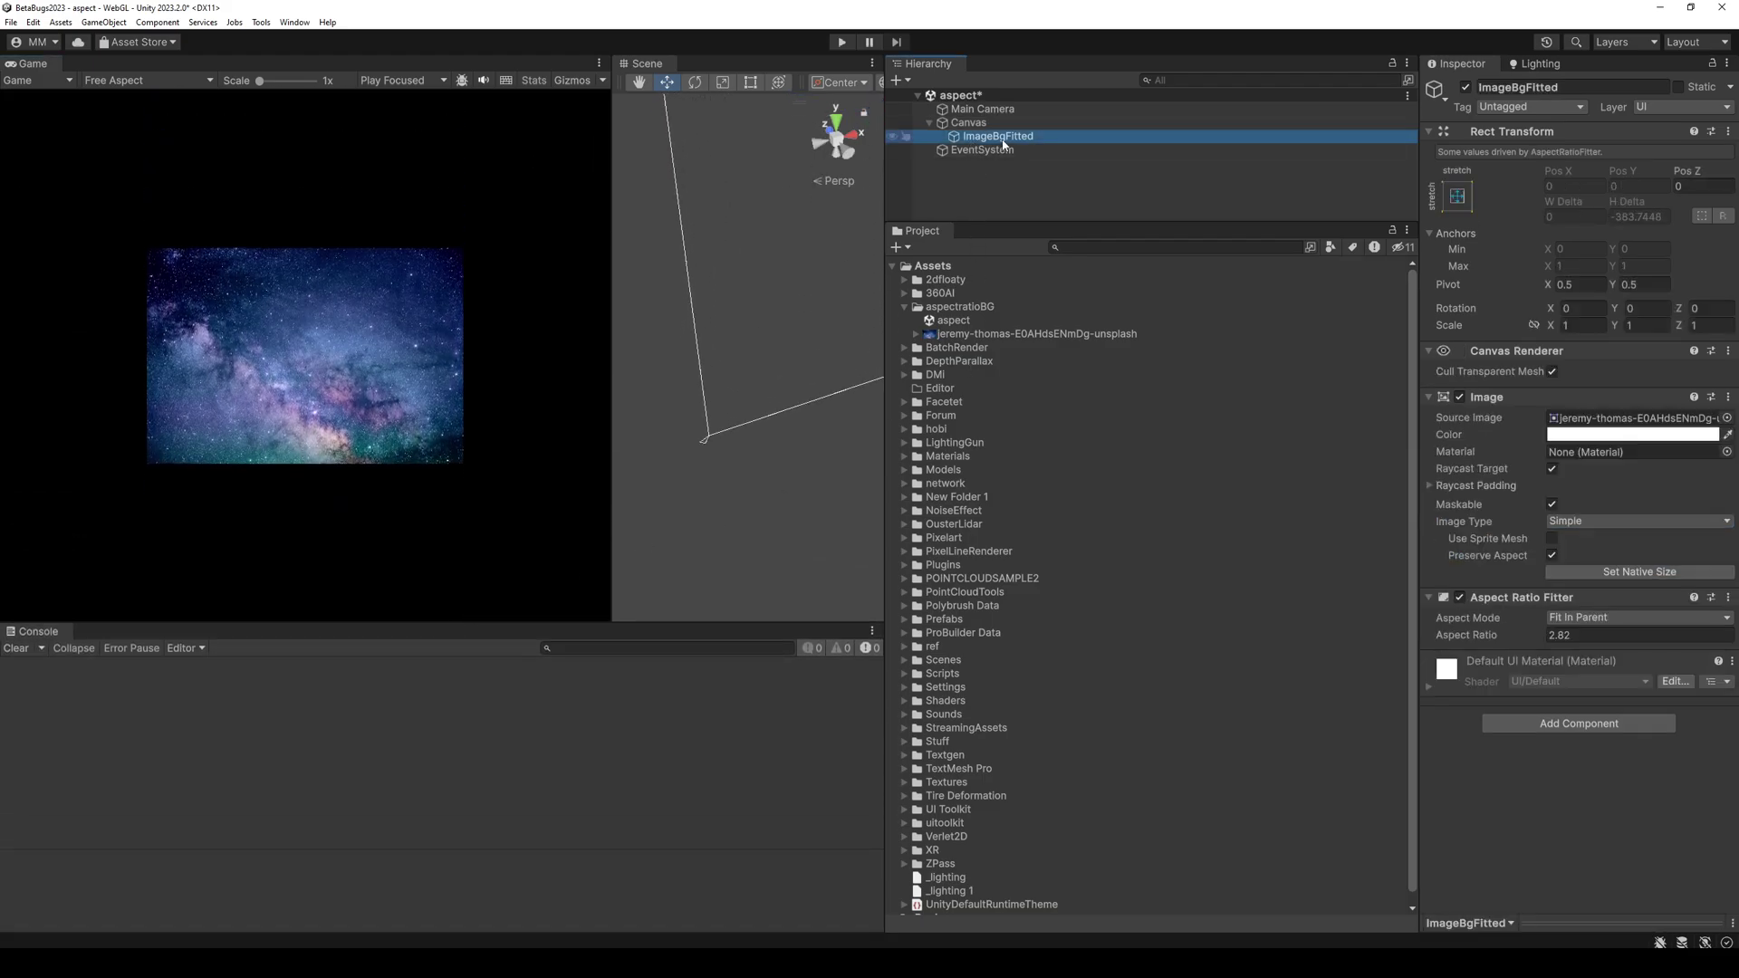
pyautogui.moveTo(1496, 634); pyautogui.dragTo(1446, 641)
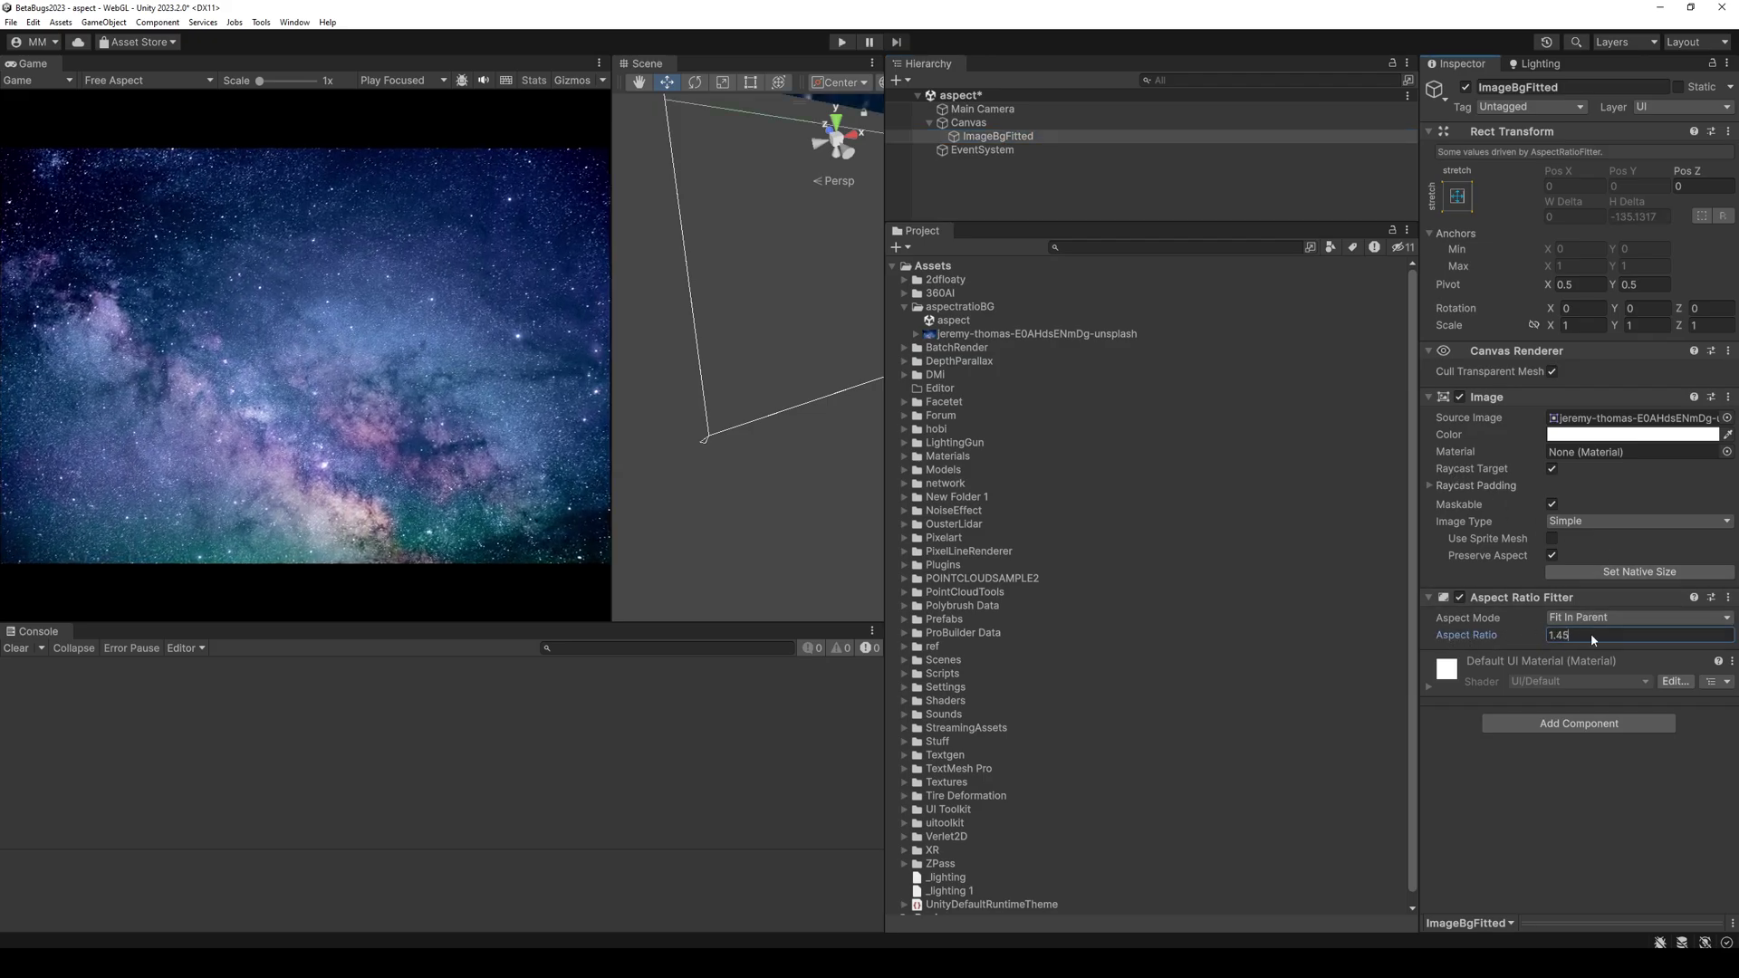
pyautogui.press('BackSpace')
pyautogui.press('BackSpace')
pyautogui.press('BackSpace')
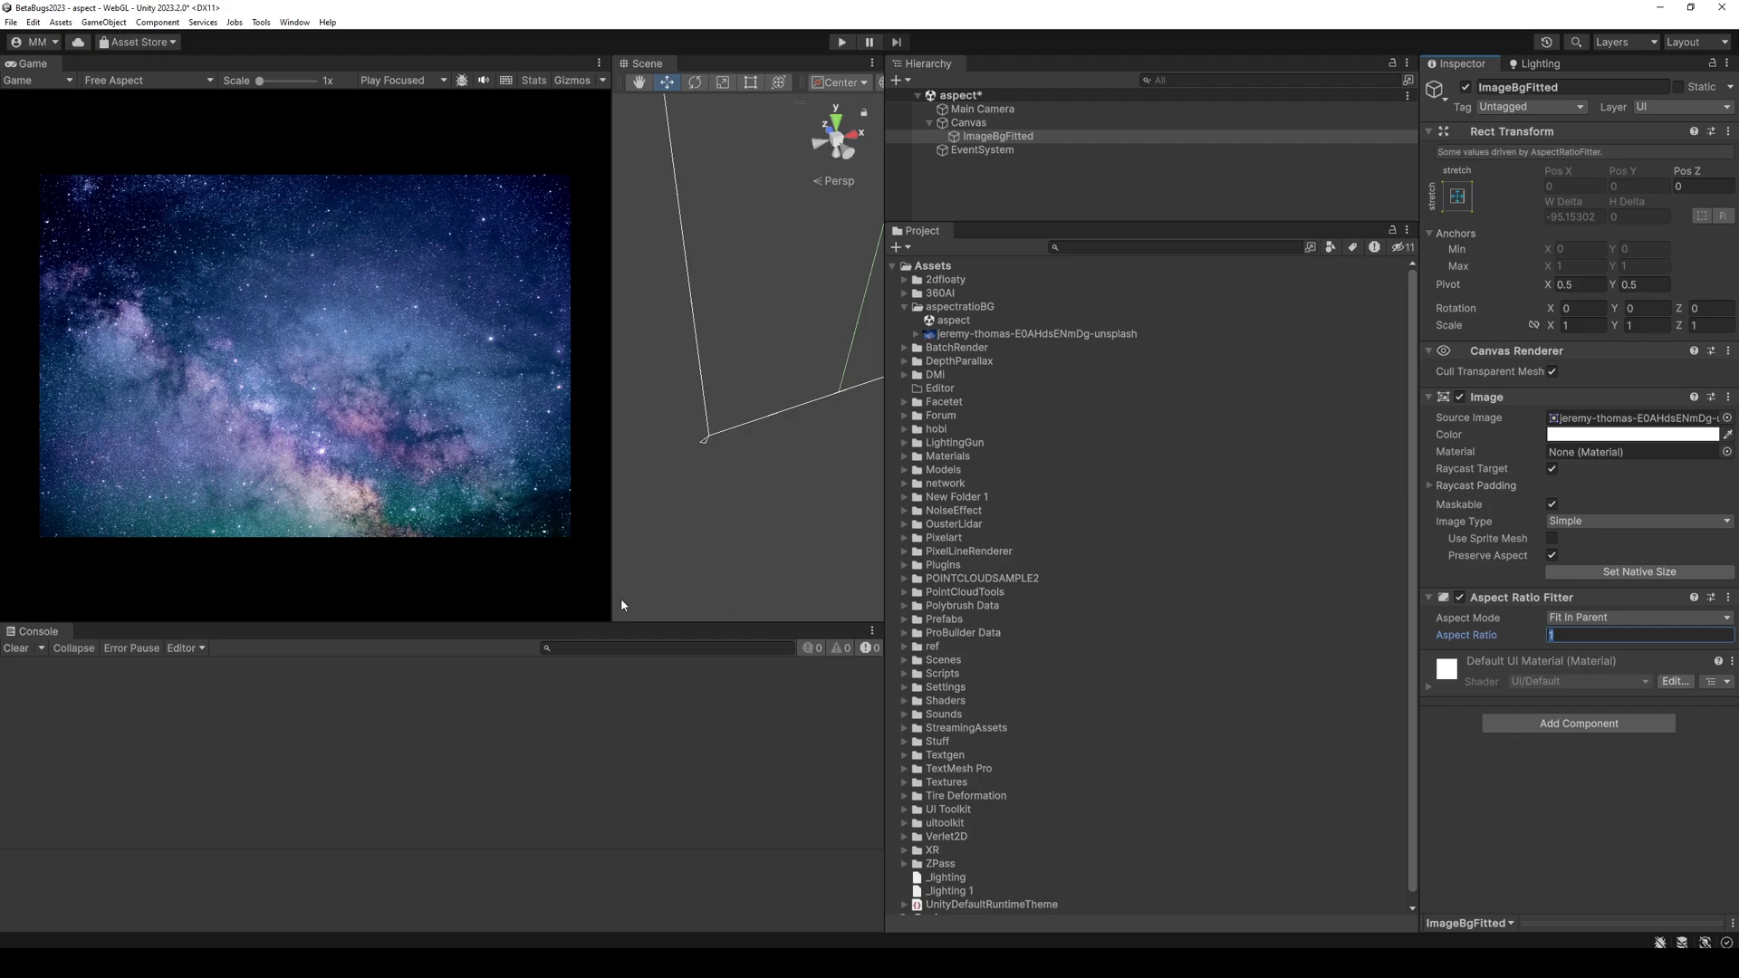
pyautogui.moveTo(556, 623); pyautogui.dragTo(497, 467)
pyautogui.moveTo(612, 360)
pyautogui.mouseDown()
pyautogui.moveTo(299, 355)
pyautogui.moveTo(621, 351)
pyautogui.mouseUp()
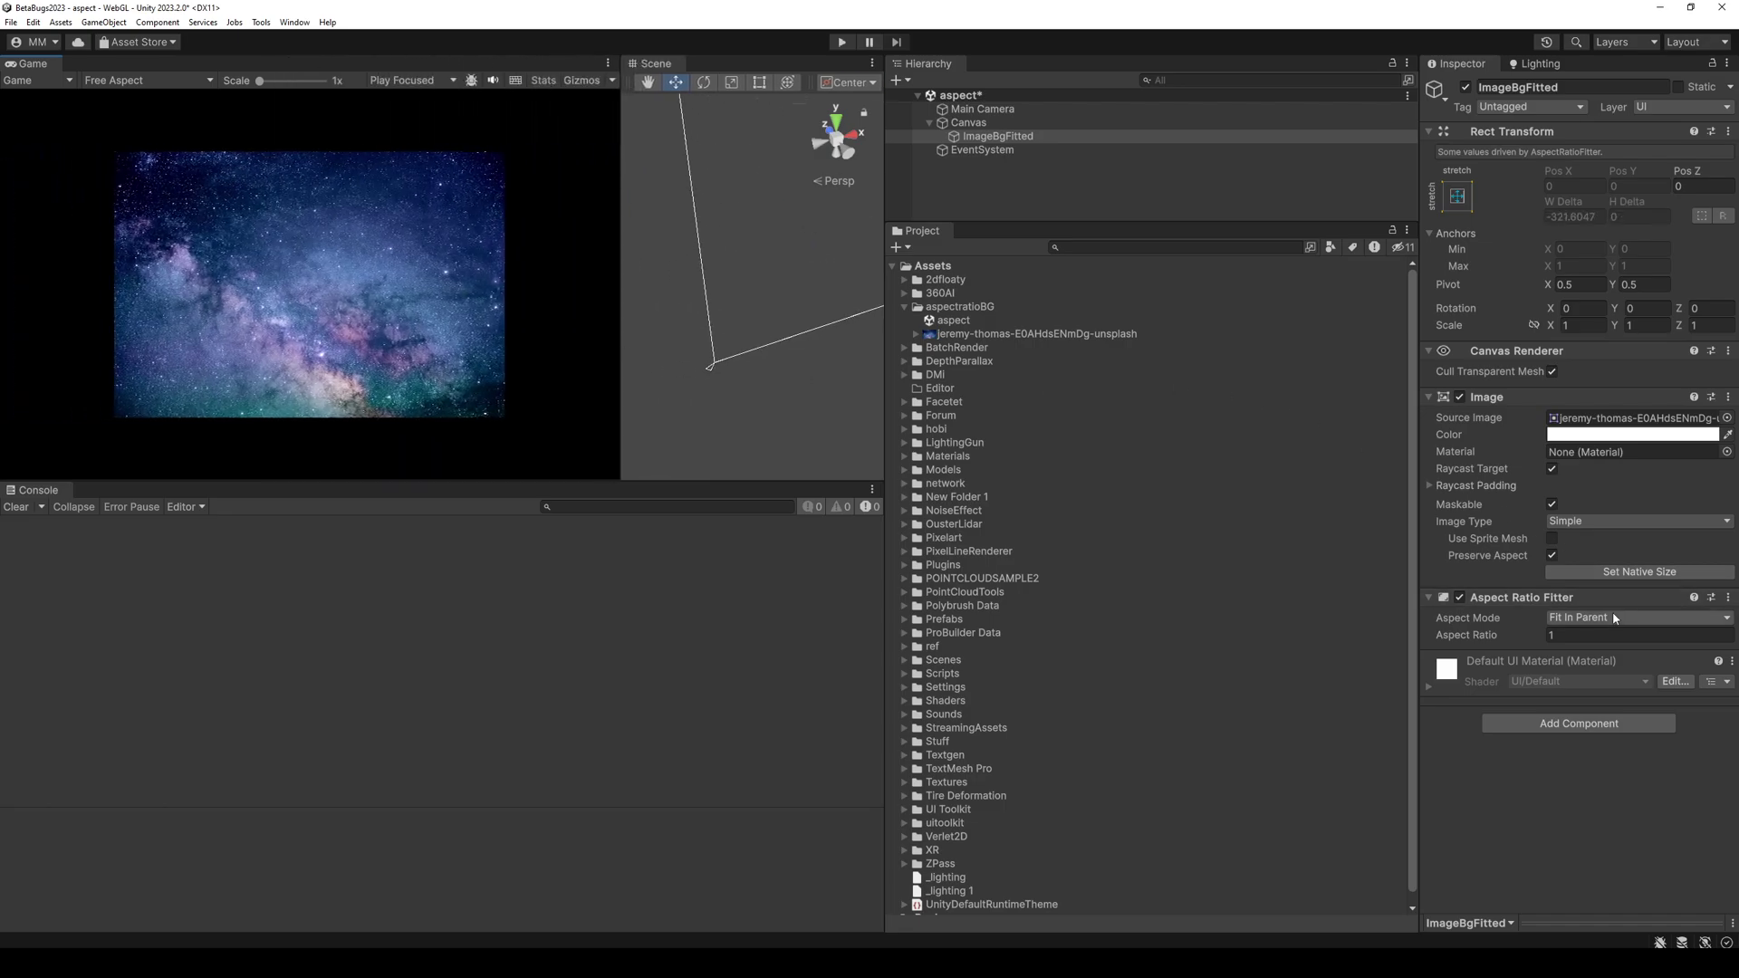
# Set the fitter's Aspect Mode to Envelope Parent and make the Game view taller to check the background's coverage
pyautogui.click(1637, 616)
pyautogui.click(1573, 686)
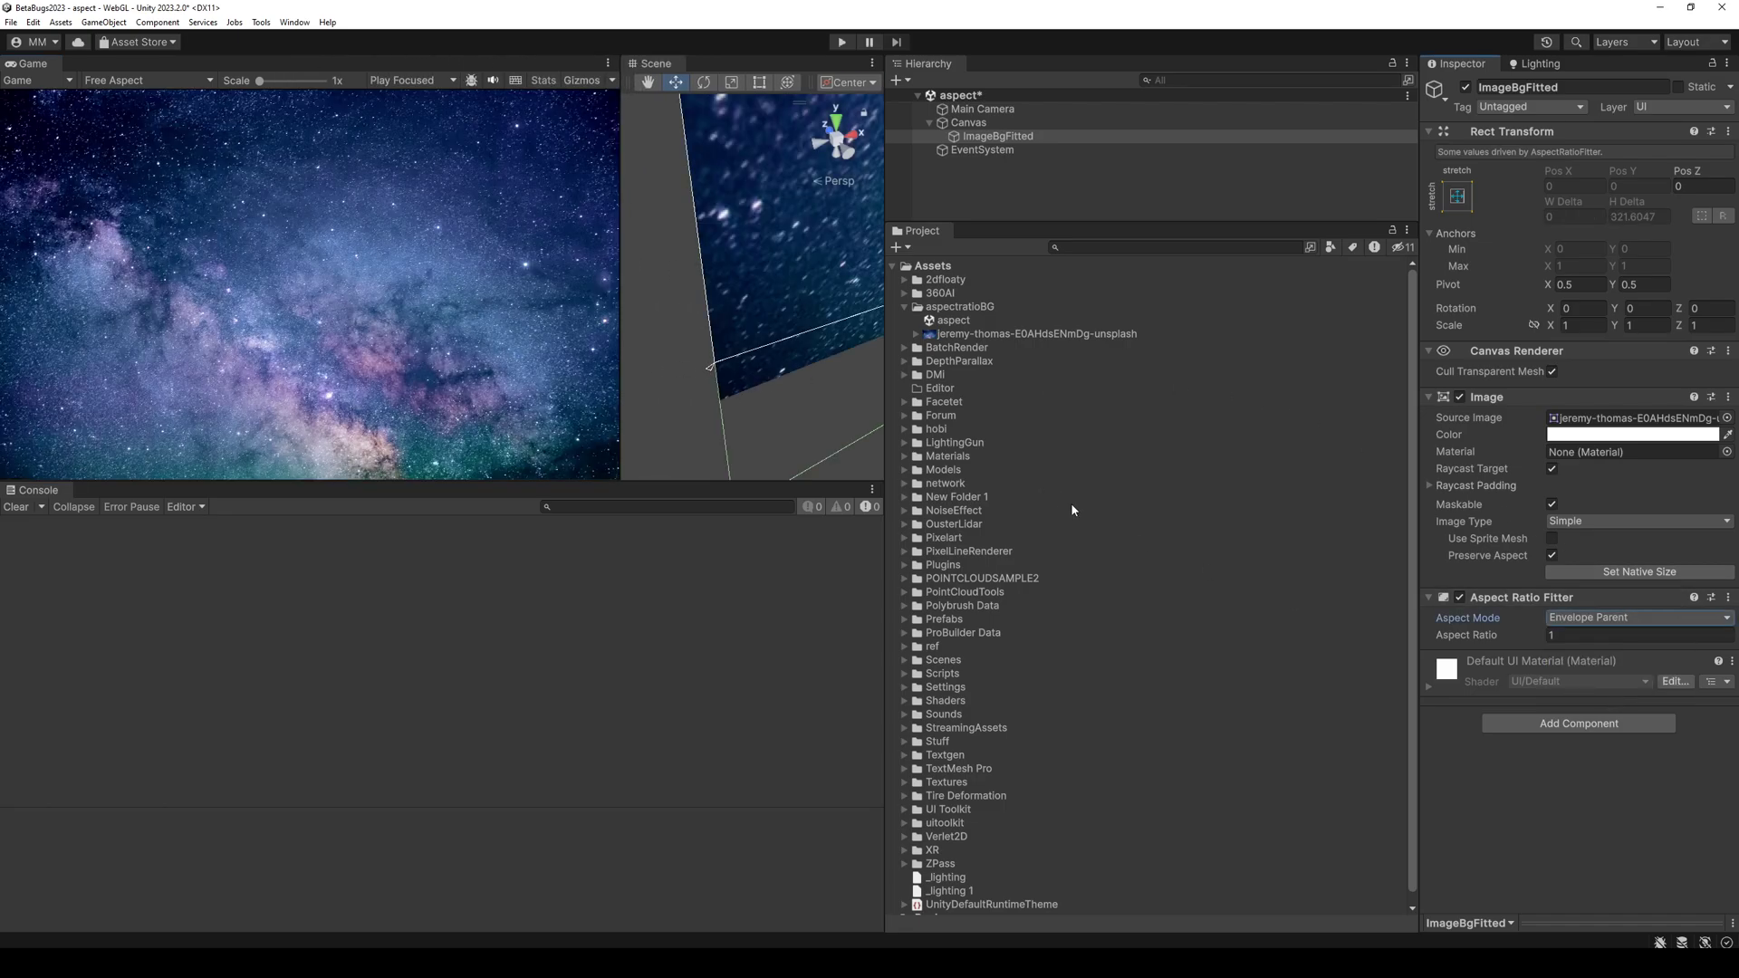
pyautogui.moveTo(555, 483); pyautogui.dragTo(539, 763)
pyautogui.moveTo(616, 493); pyautogui.dragTo(621, 453)
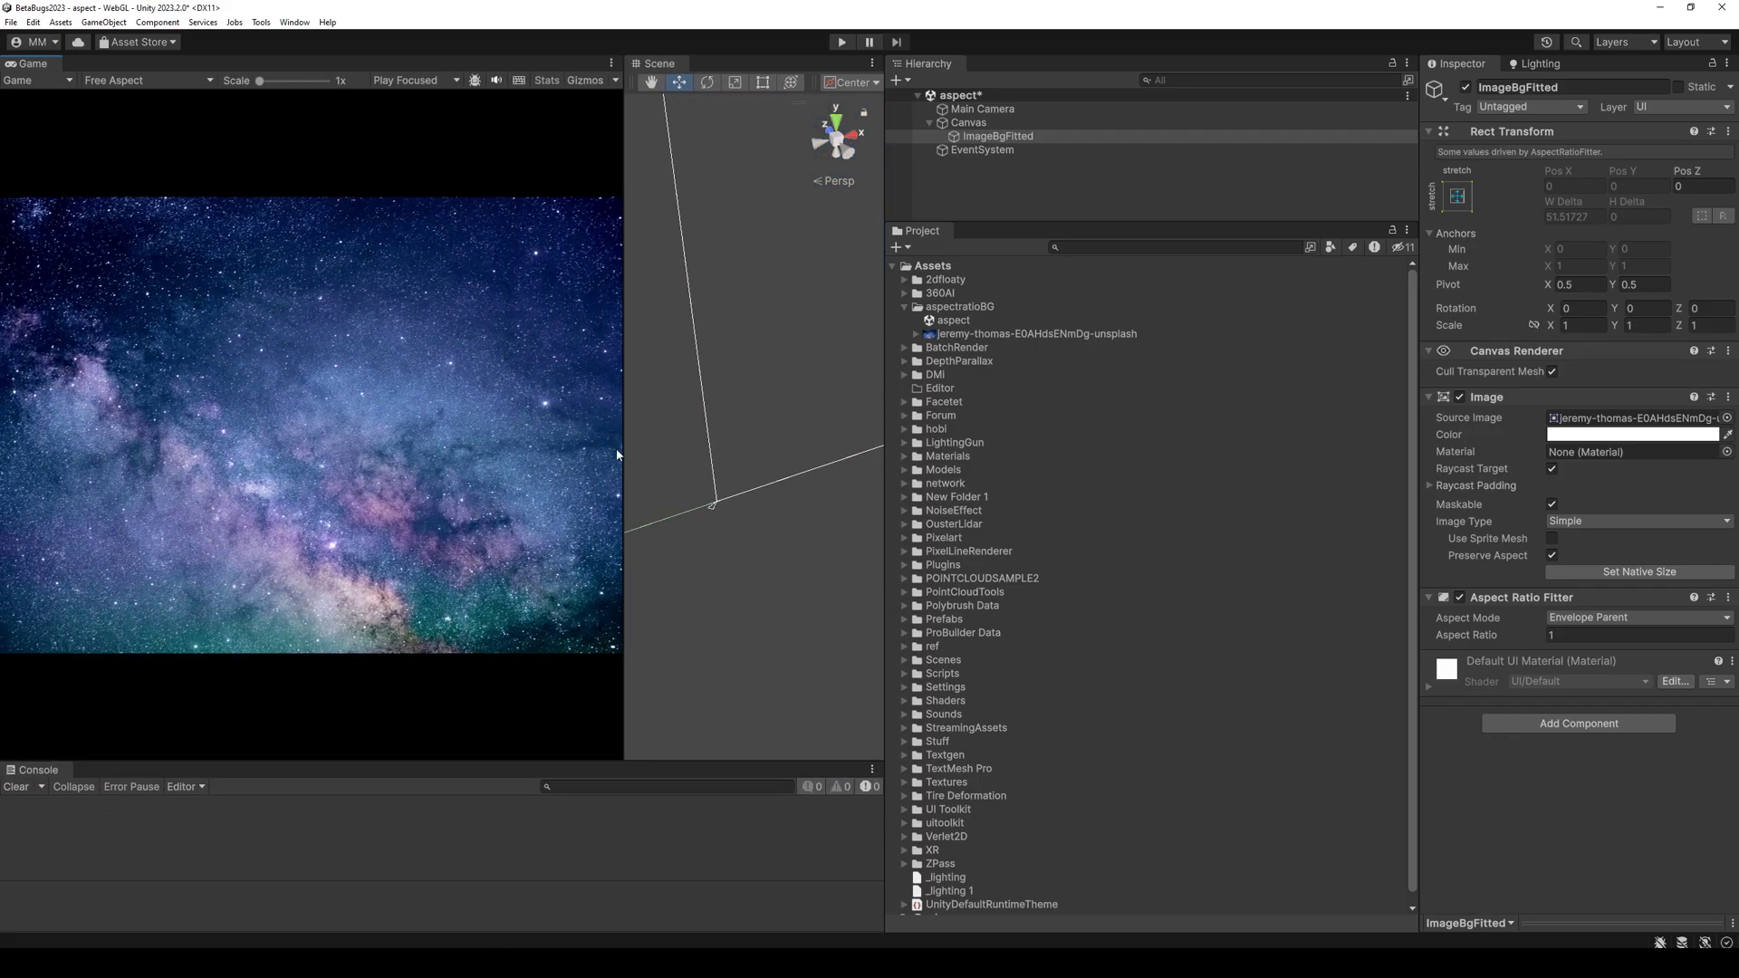
# Test several Aspect Ratio values for the enveloping background, including 1.35 and 1.6, ending at 1.5
pyautogui.click(1527, 636)
pyautogui.write('1.35')
pyautogui.doubleClick(1590, 638)
pyautogui.write('4')
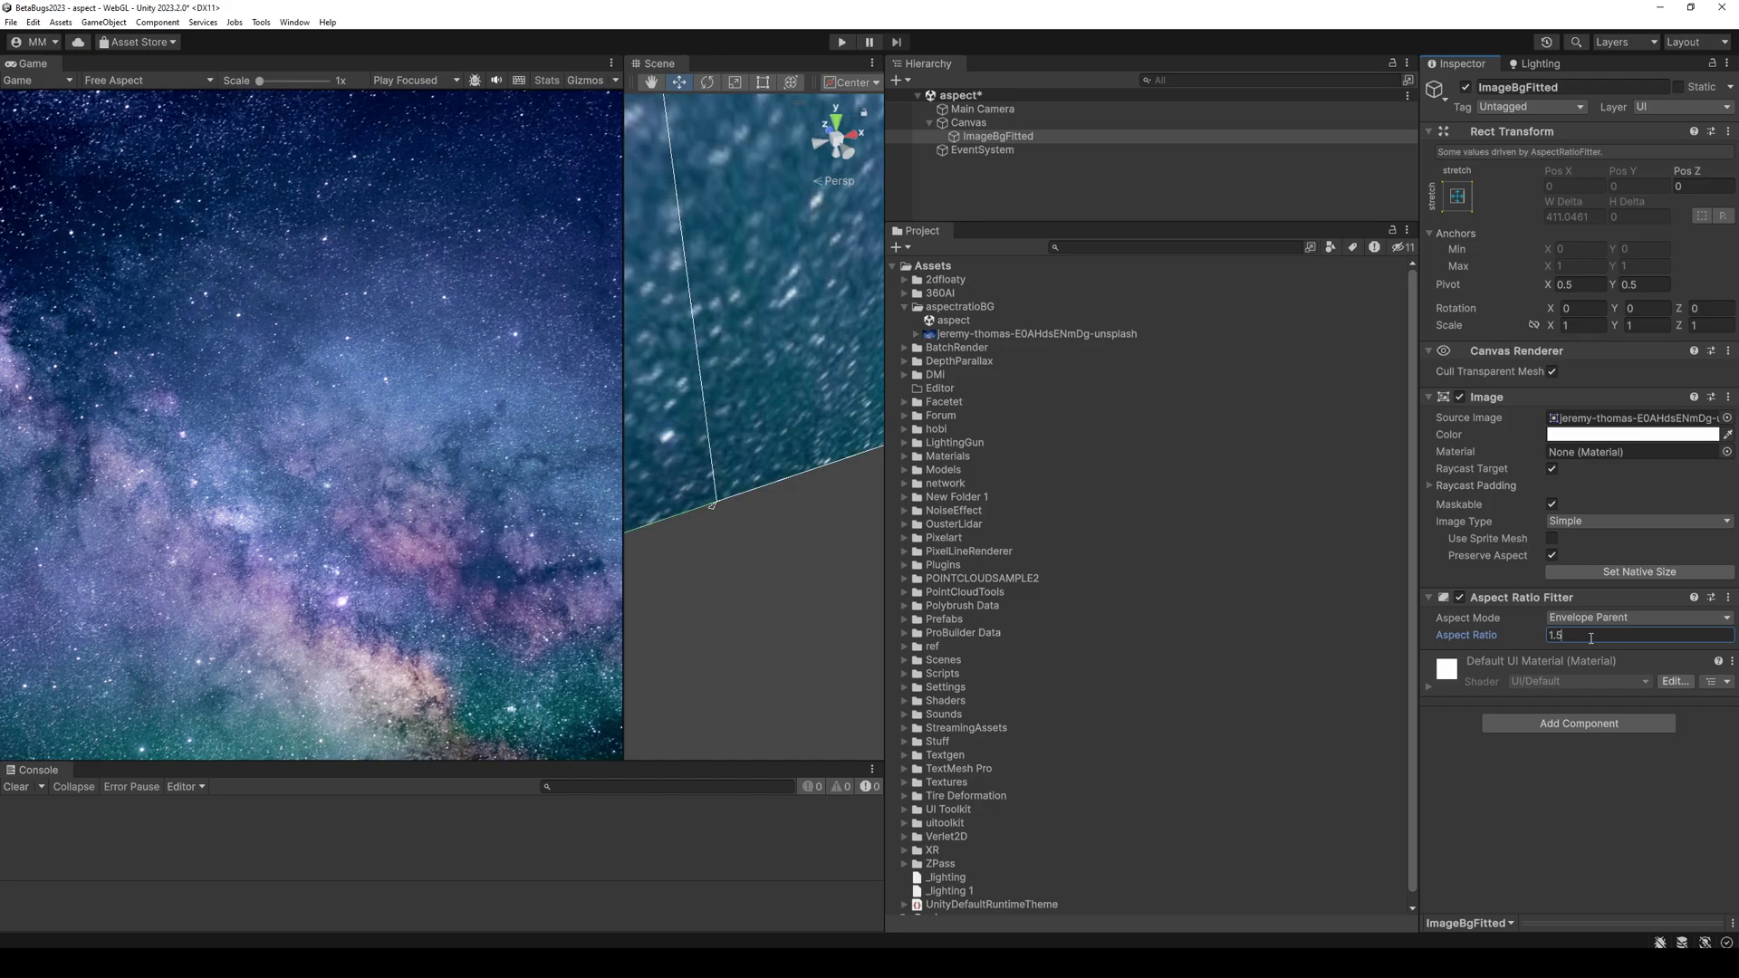
pyautogui.press('BackSpace')
pyautogui.write('6')
pyautogui.press('BackSpace')
pyautogui.write('5')
# Make the Game view short and wide and set the background's Aspect Ratio to 1.35
pyautogui.moveTo(695, 764); pyautogui.dragTo(687, 307)
pyautogui.click(1509, 634)
pyautogui.moveTo(1514, 639); pyautogui.dragTo(1509, 639)
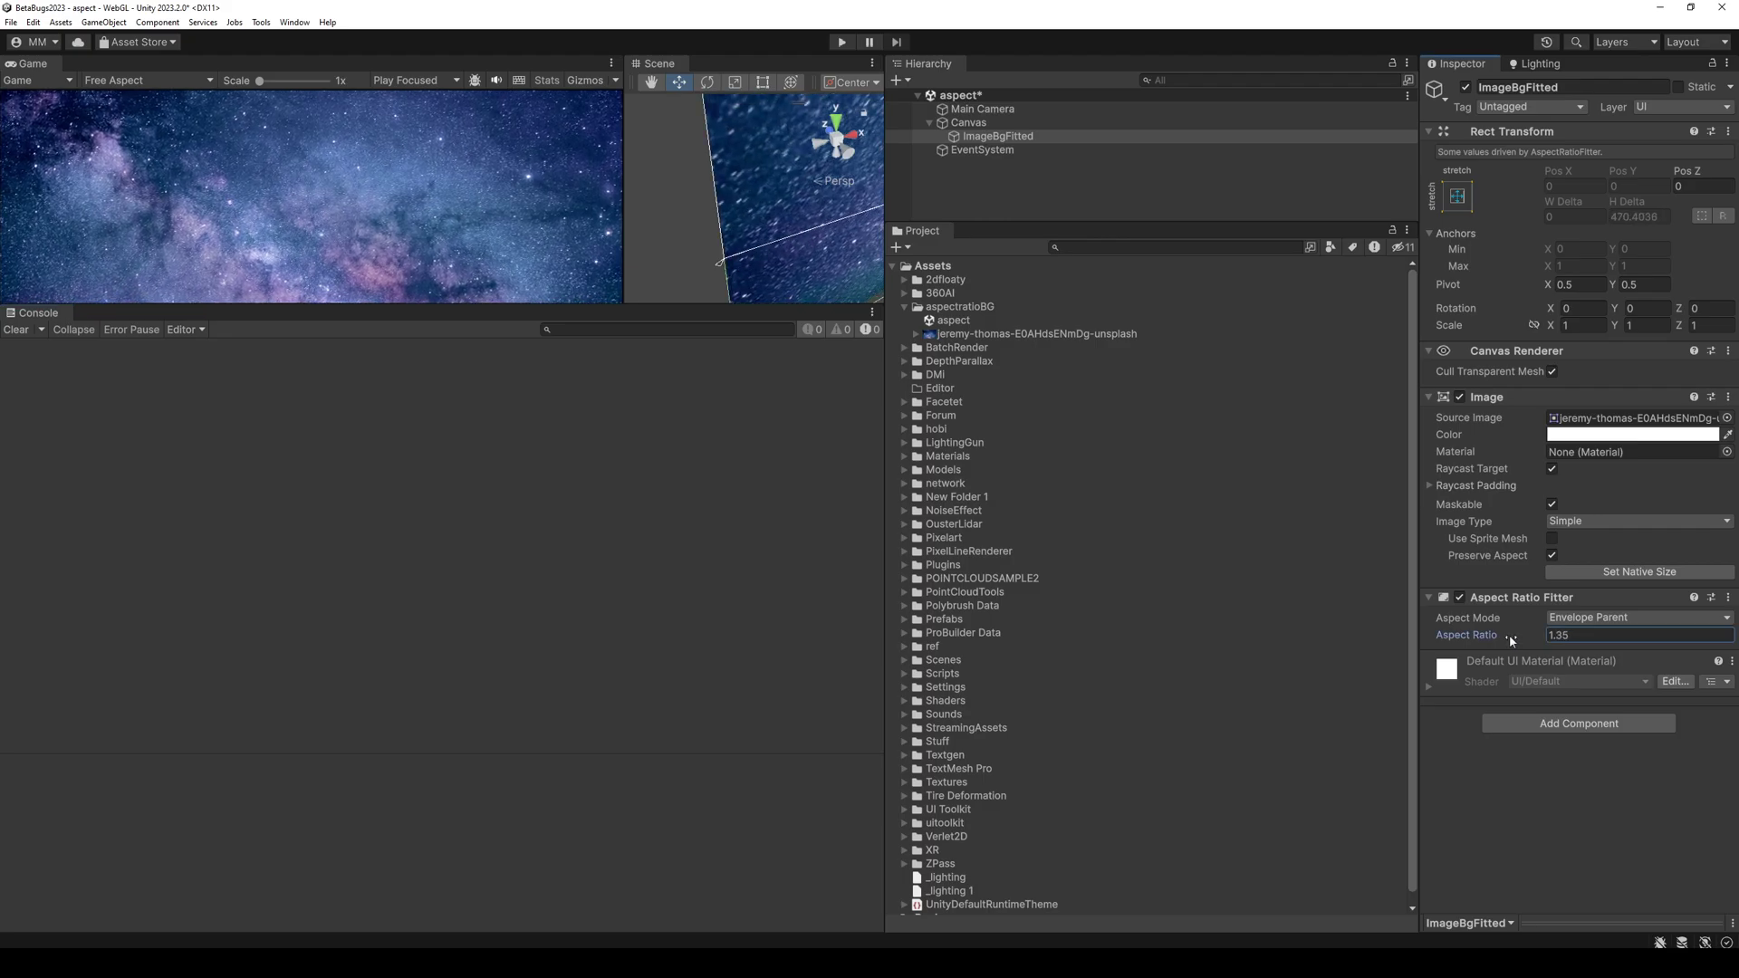
# Set the Aspect Ratio to 1.8 and resize the Game view in height and width to check the background's coverage
pyautogui.doubleClick(1588, 634)
pyautogui.write('8')
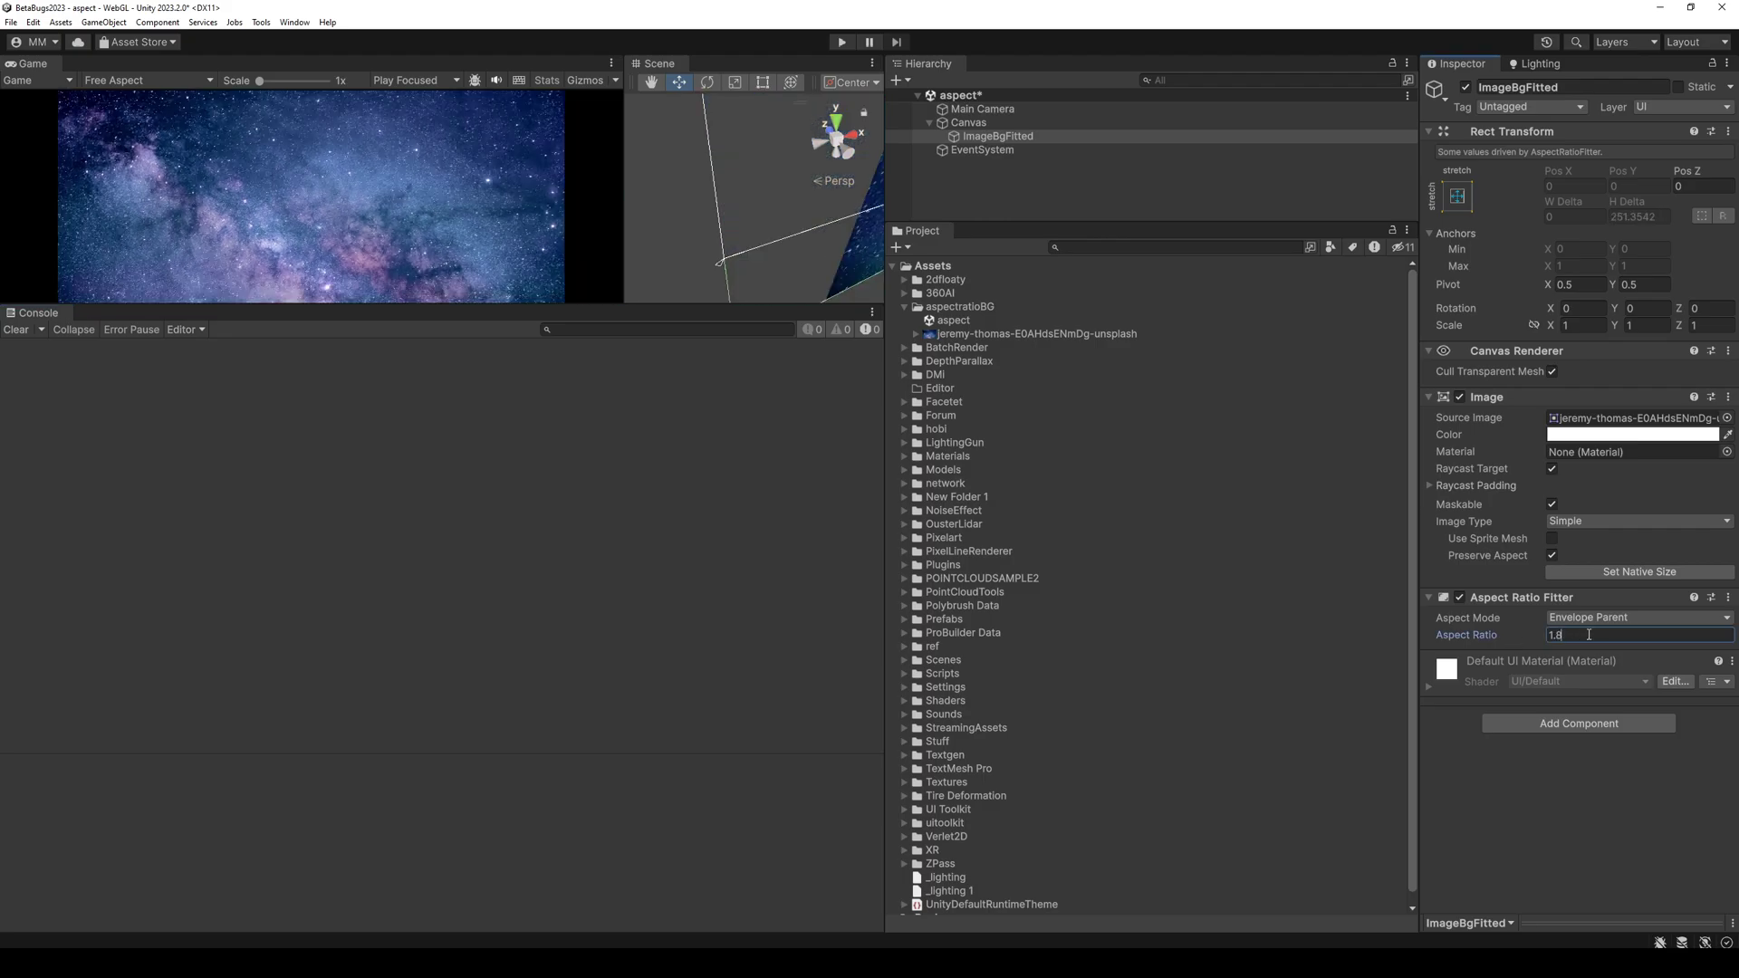
pyautogui.moveTo(528, 307); pyautogui.dragTo(476, 593)
pyautogui.moveTo(616, 381); pyautogui.dragTo(810, 363)
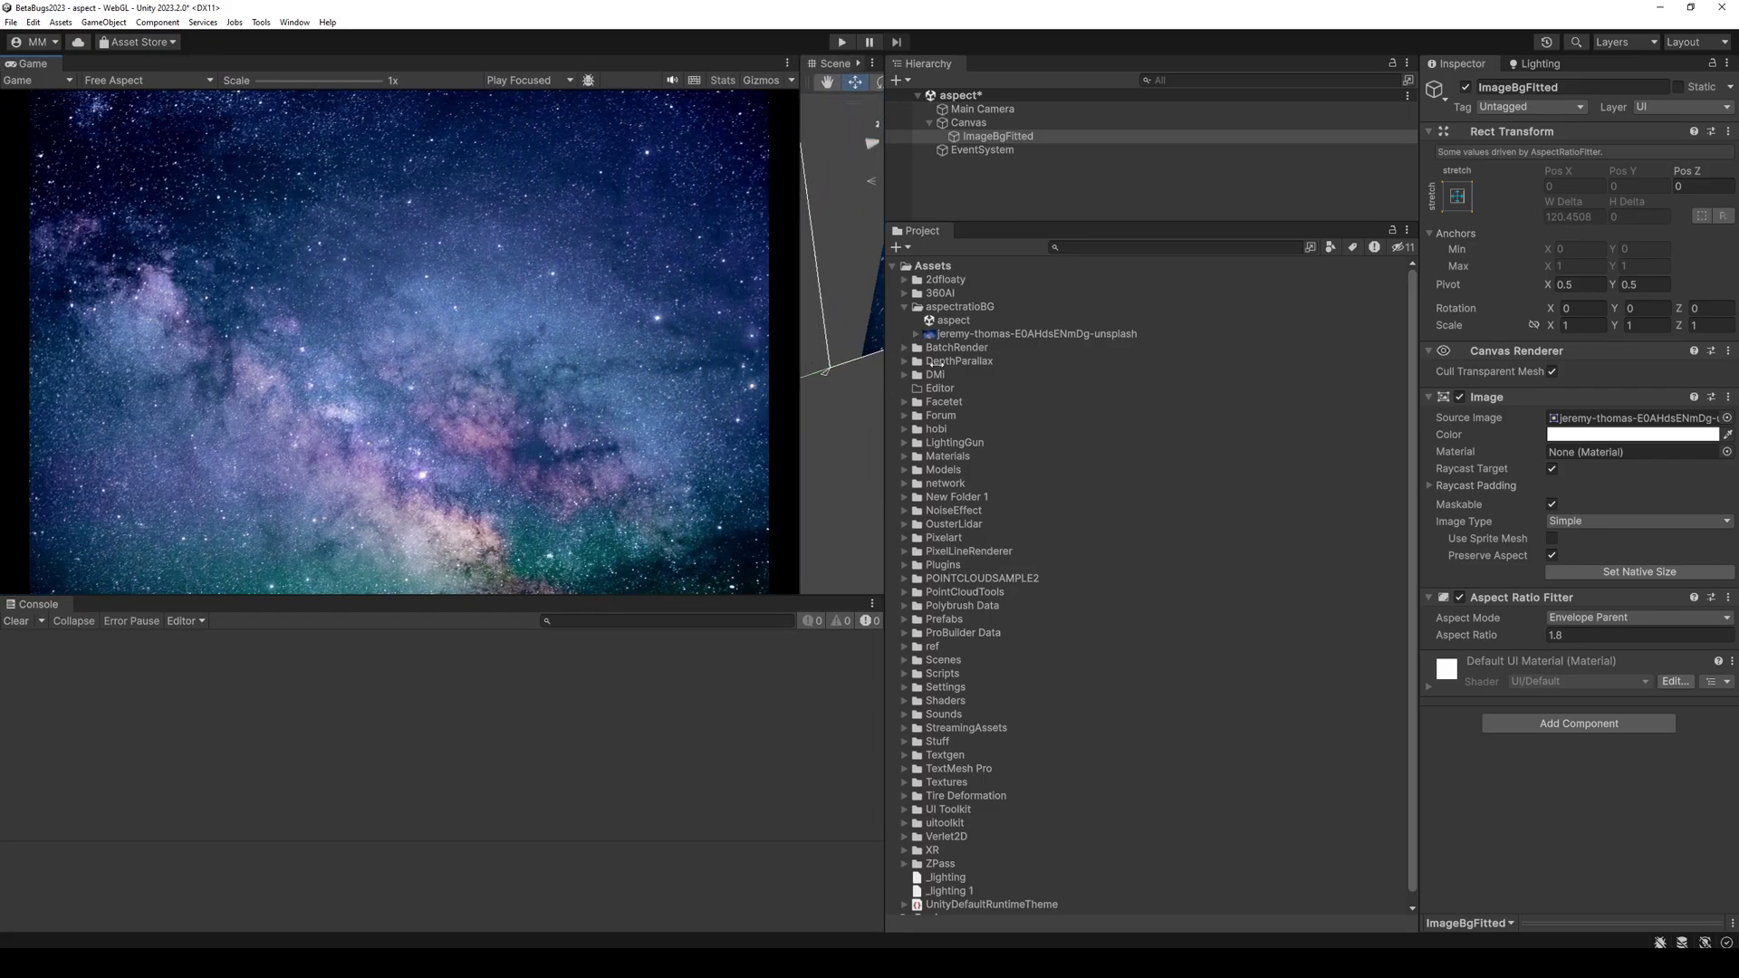
pyautogui.moveTo(318, 597); pyautogui.dragTo(307, 468)
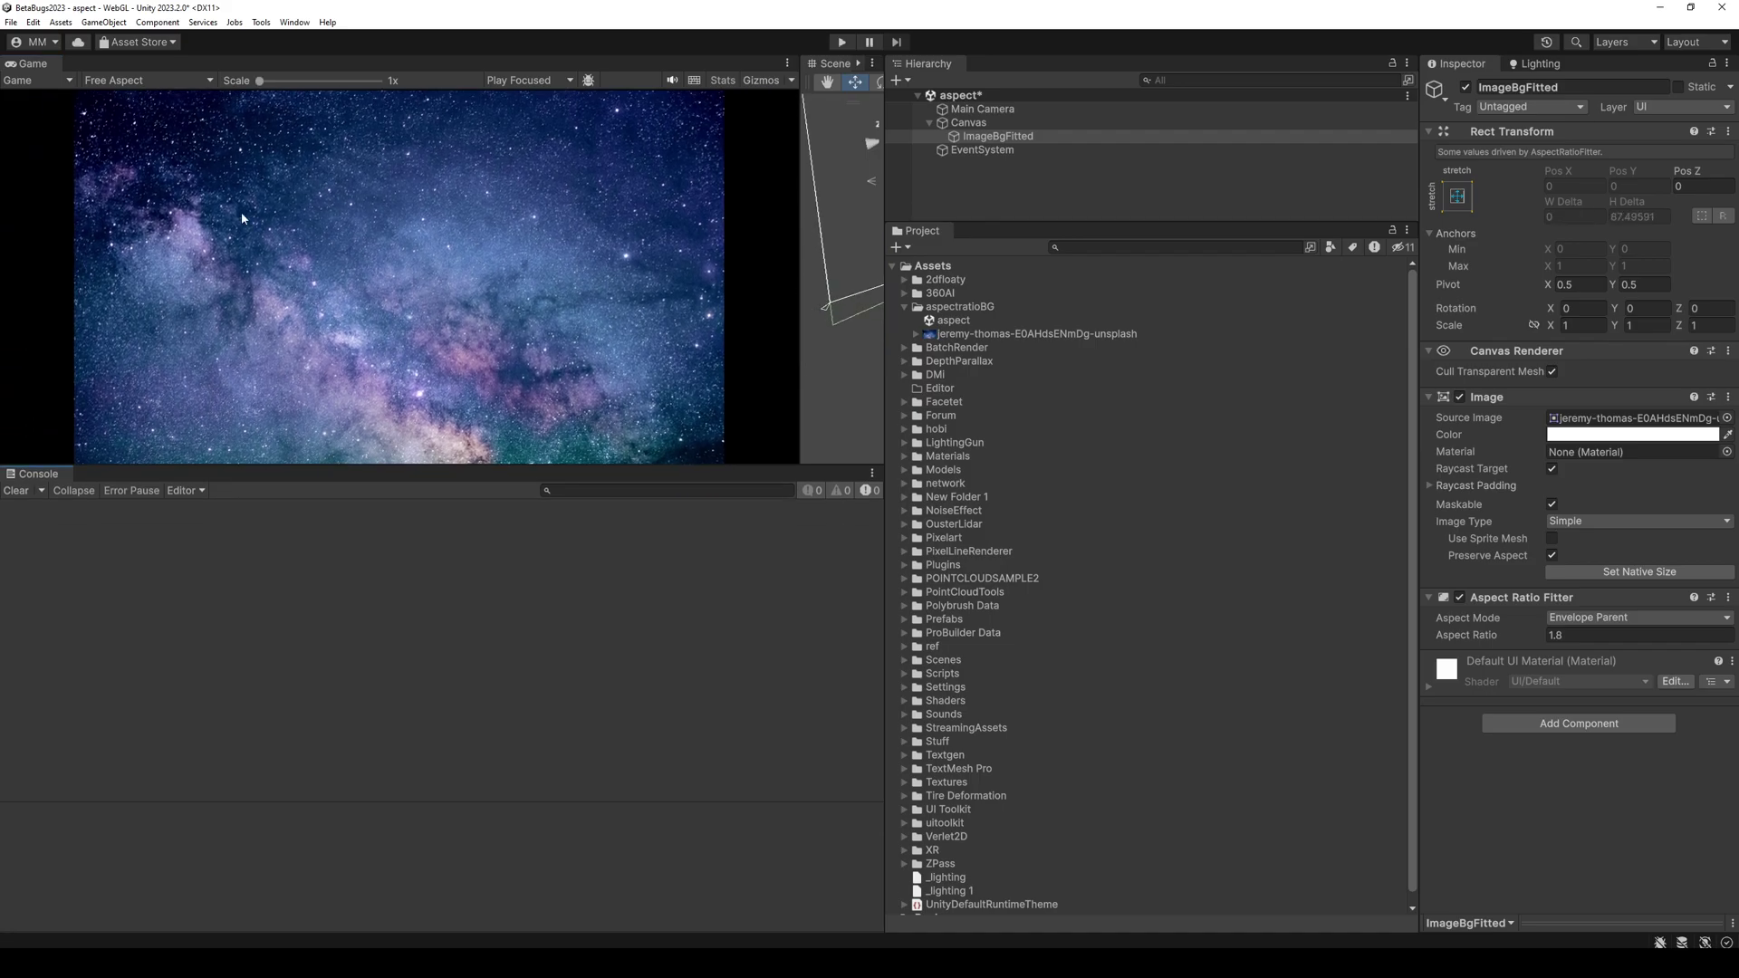
# Switch the Game view to 16:9 Aspect, set the fitter's Aspect Ratio to 1.44, and make the Game view taller
pyautogui.click(138, 79)
pyautogui.click(127, 154)
pyautogui.moveTo(616, 475)
pyautogui.mouseDown()
pyautogui.moveTo(616, 536)
pyautogui.moveTo(616, 470)
pyautogui.mouseUp()
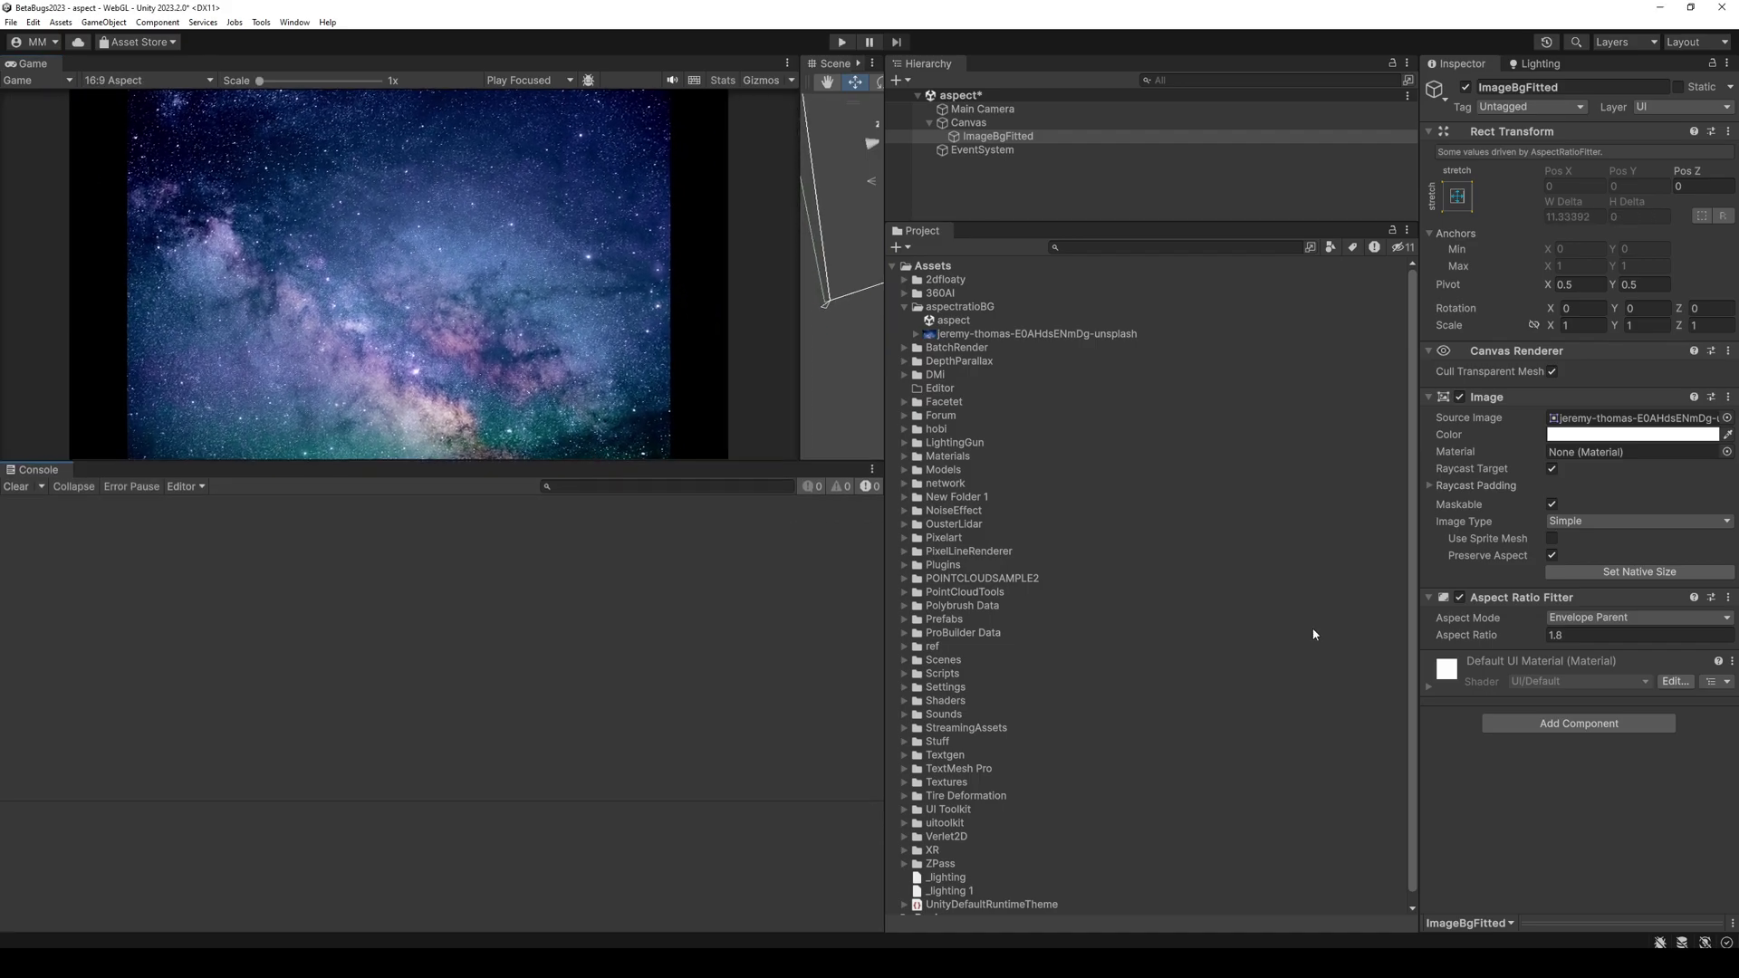
pyautogui.moveTo(1523, 636); pyautogui.dragTo(1520, 636)
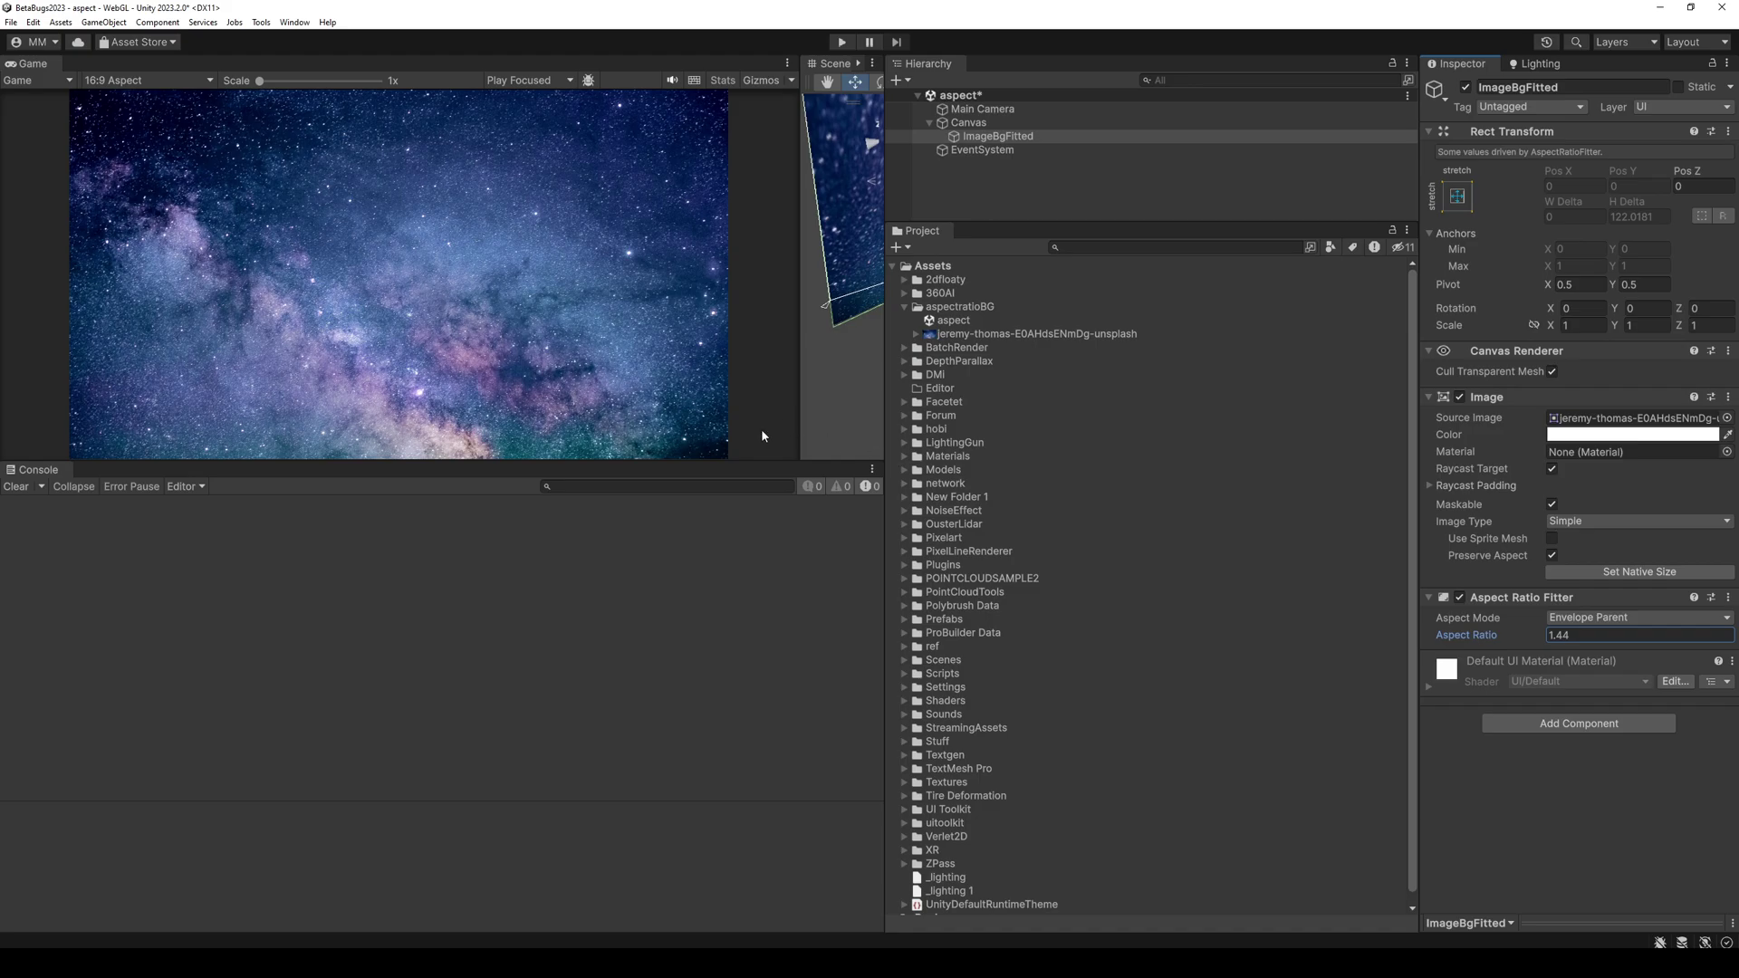
pyautogui.moveTo(735, 460); pyautogui.dragTo(610, 774)
# Switch the Game view to Free Aspect, set the fitter's Aspect Ratio to 1.6, and reduce the view's height and width
pyautogui.click(156, 80)
pyautogui.click(160, 135)
pyautogui.moveTo(1511, 635); pyautogui.dragTo(1512, 635)
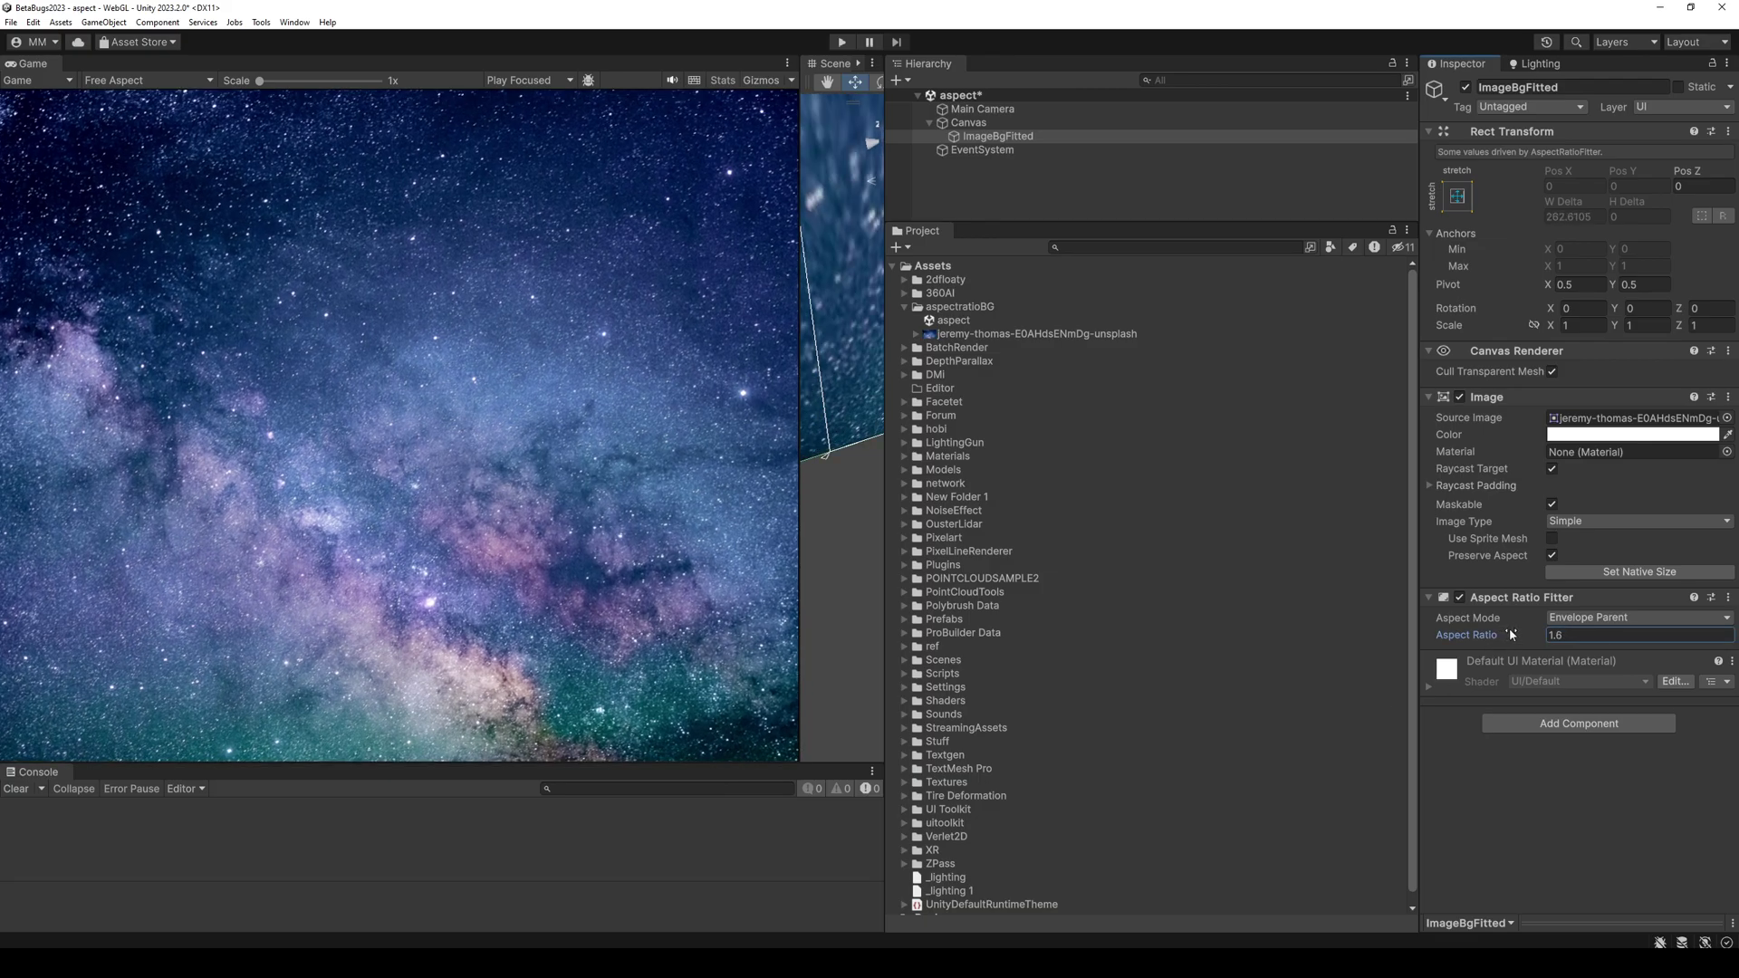
pyautogui.moveTo(677, 763); pyautogui.dragTo(643, 382)
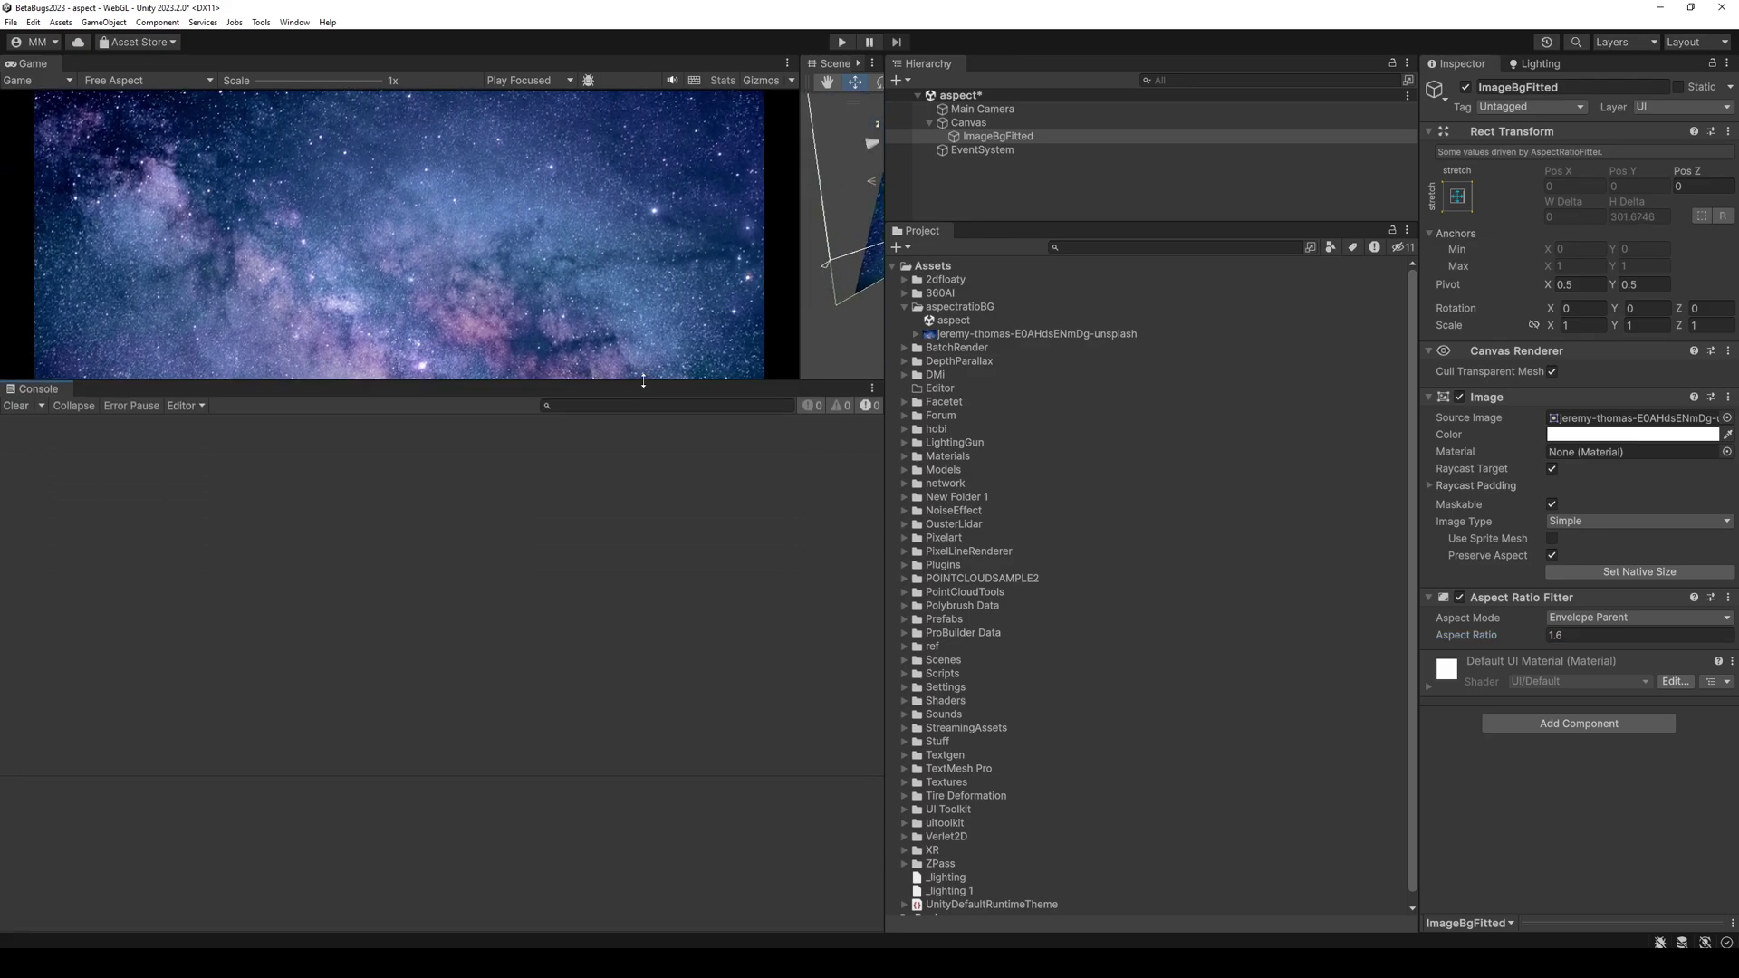
pyautogui.moveTo(800, 339); pyautogui.dragTo(628, 323)
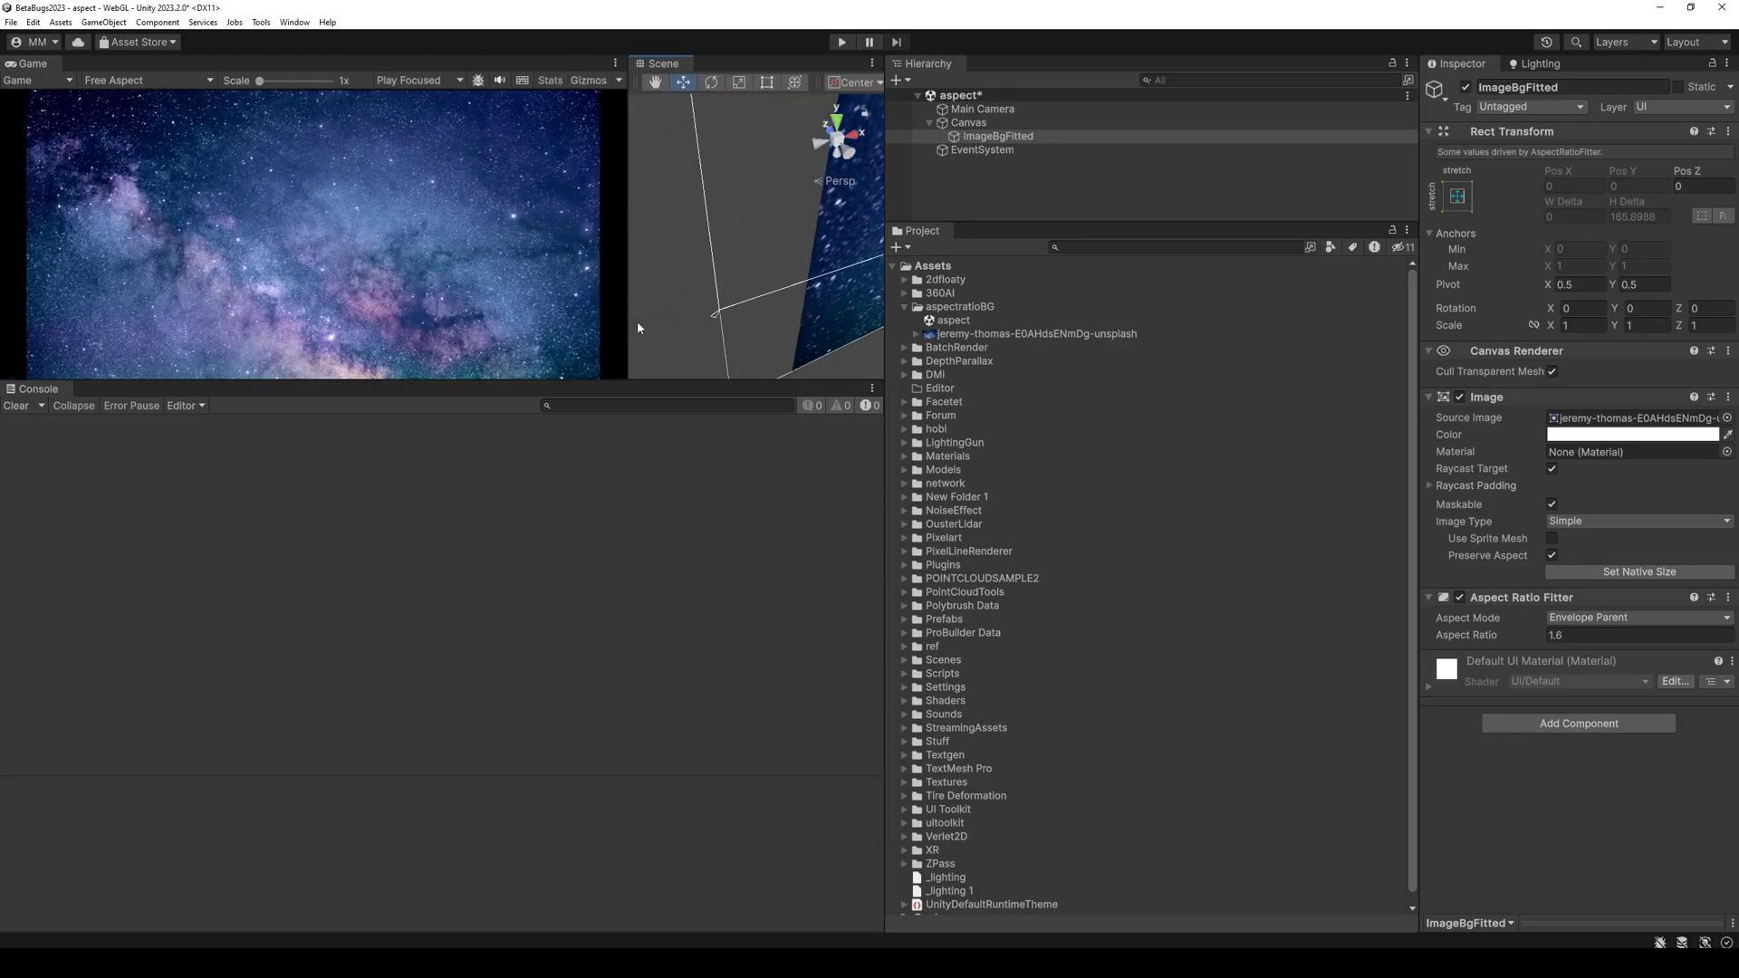
# Set the Aspect Ratio to 1.52 and enlarge the Game view in height and width to check the fit
pyautogui.moveTo(1521, 636); pyautogui.dragTo(1519, 635)
pyautogui.moveTo(599, 381); pyautogui.dragTo(598, 647)
pyautogui.moveTo(1464, 633); pyautogui.dragTo(1484, 640)
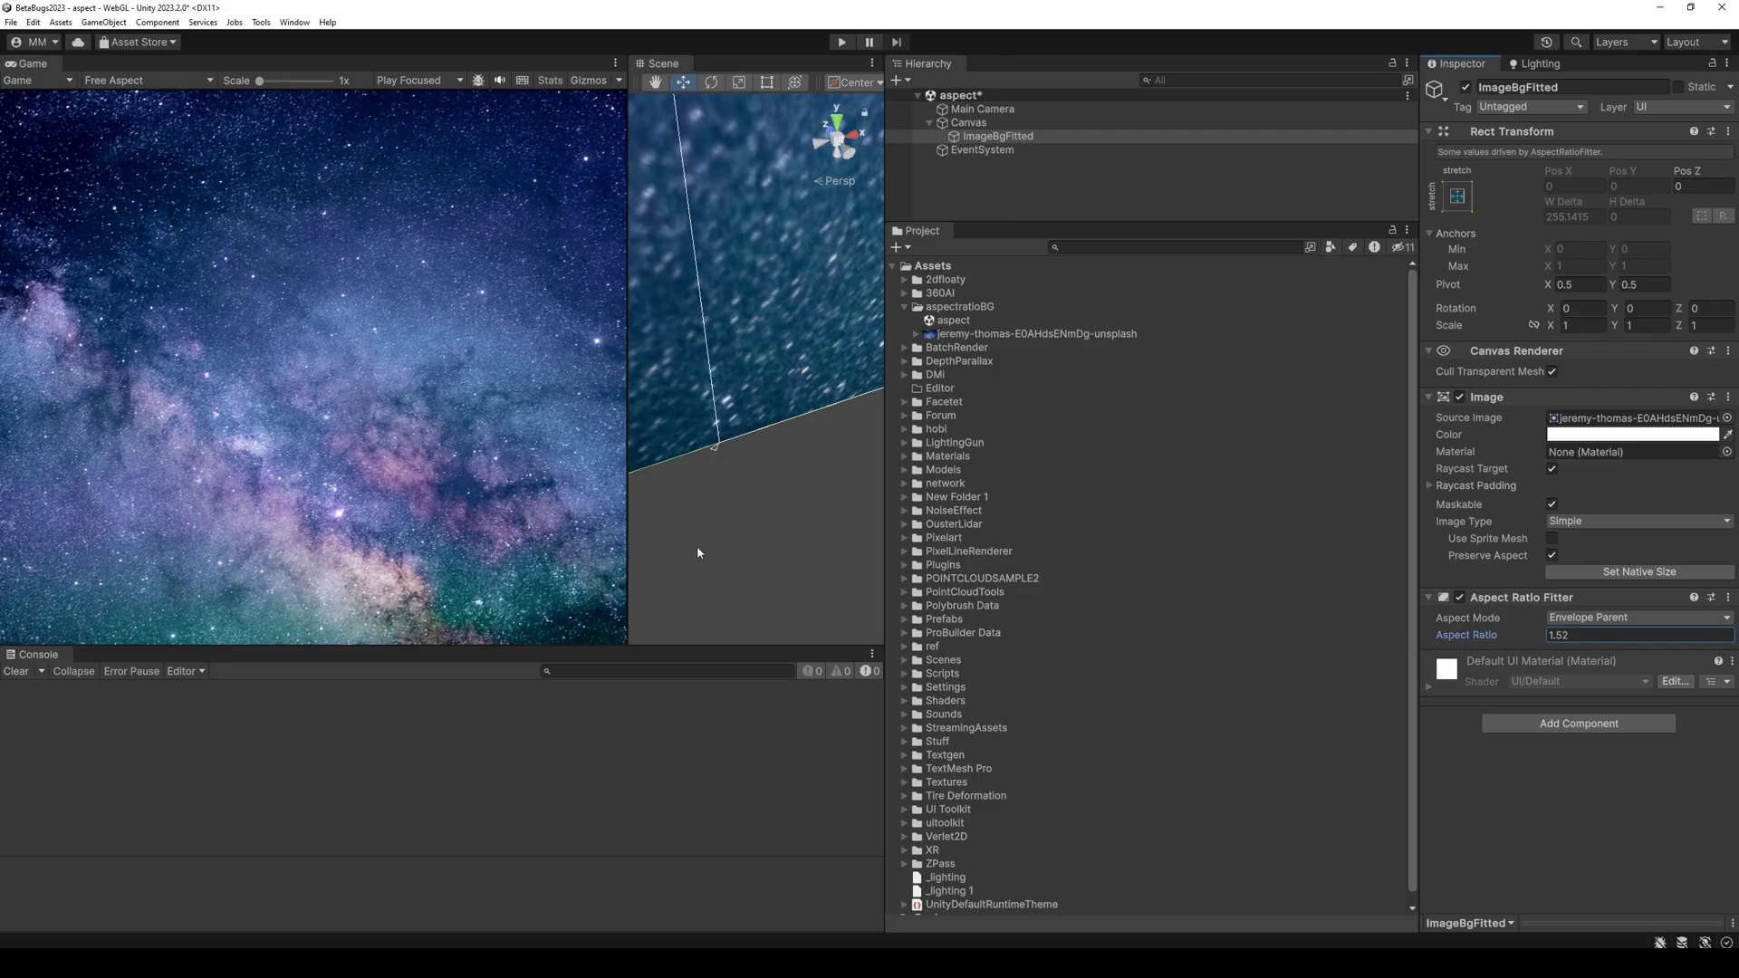
pyautogui.moveTo(633, 533); pyautogui.dragTo(774, 515)
# Switch the Game view to 1280x720, set the fitter's Aspect Ratio to 1.4, and slightly reduce the view's height
pyautogui.click(166, 81)
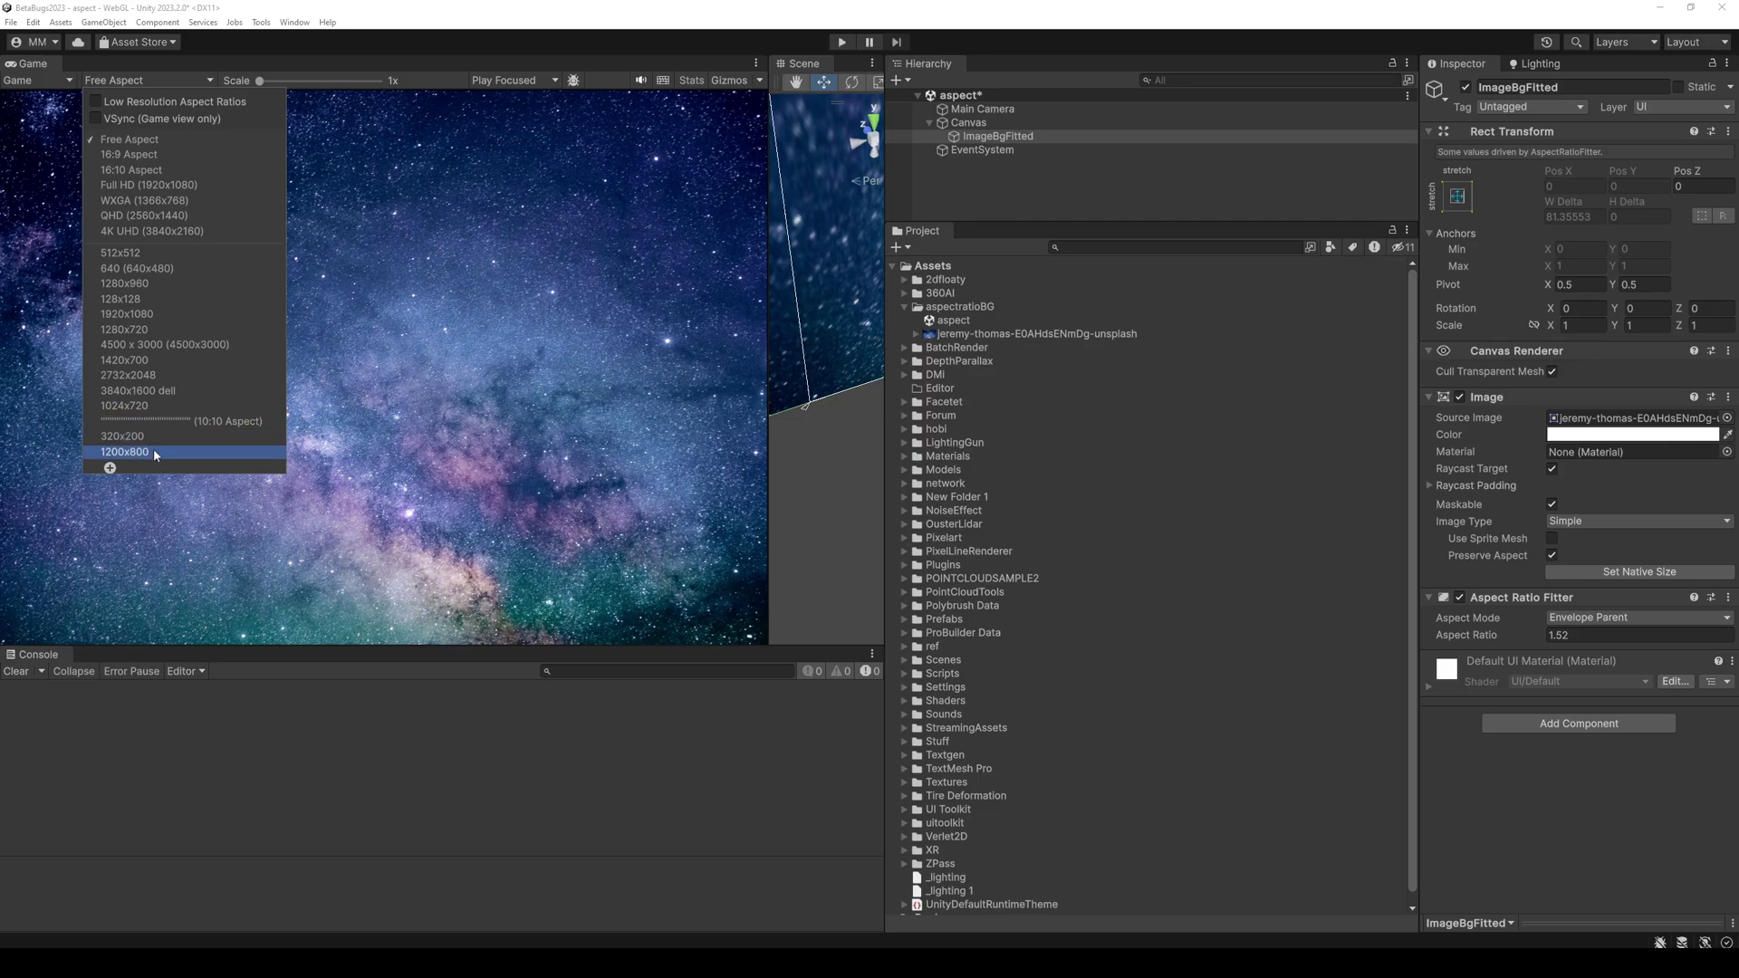
pyautogui.click(154, 330)
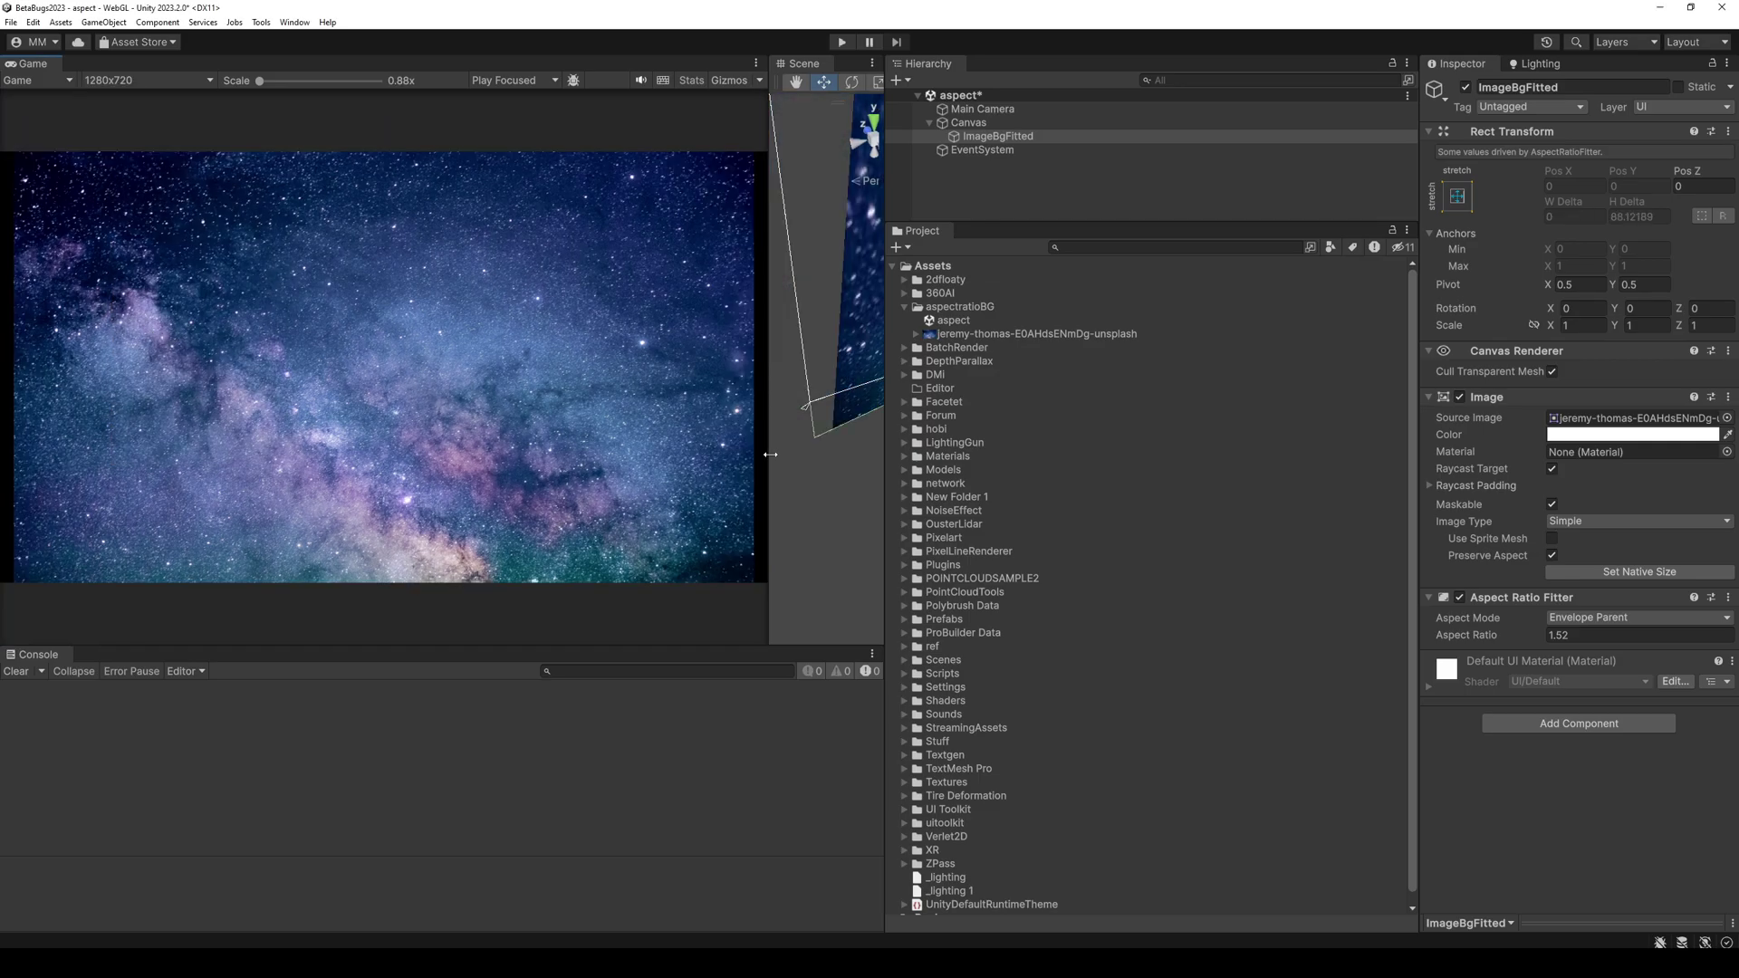
pyautogui.moveTo(1431, 645); pyautogui.dragTo(1474, 638)
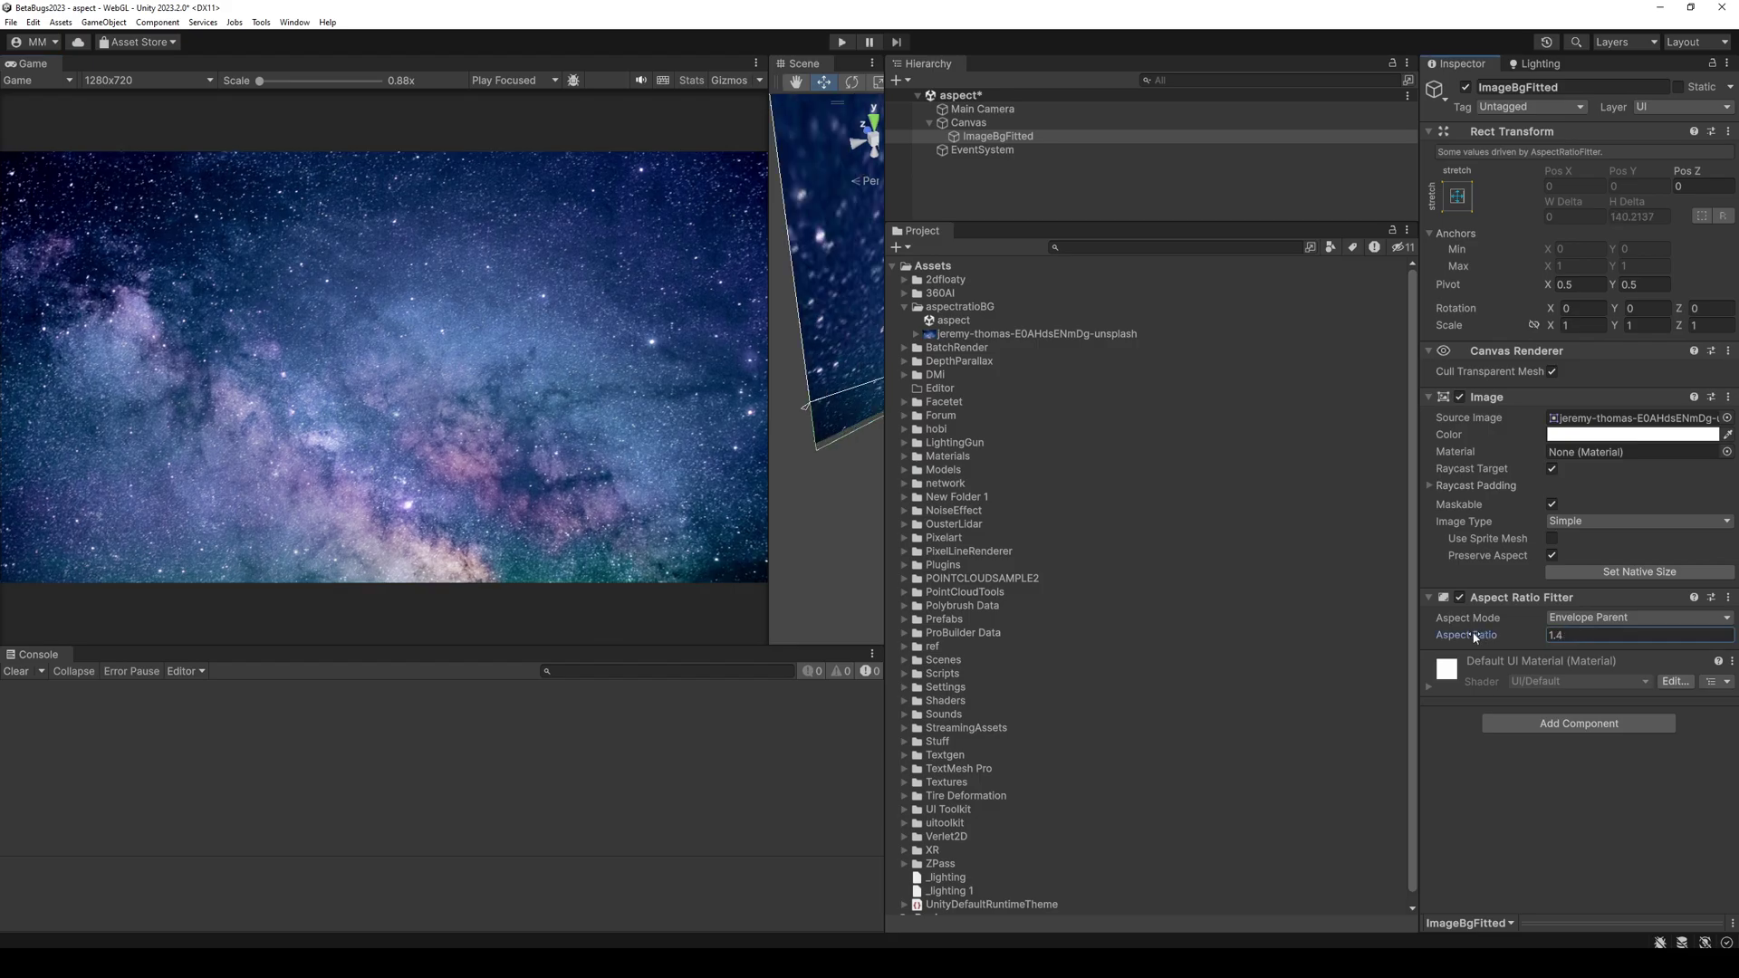
pyautogui.moveTo(814, 644); pyautogui.dragTo(637, 612)
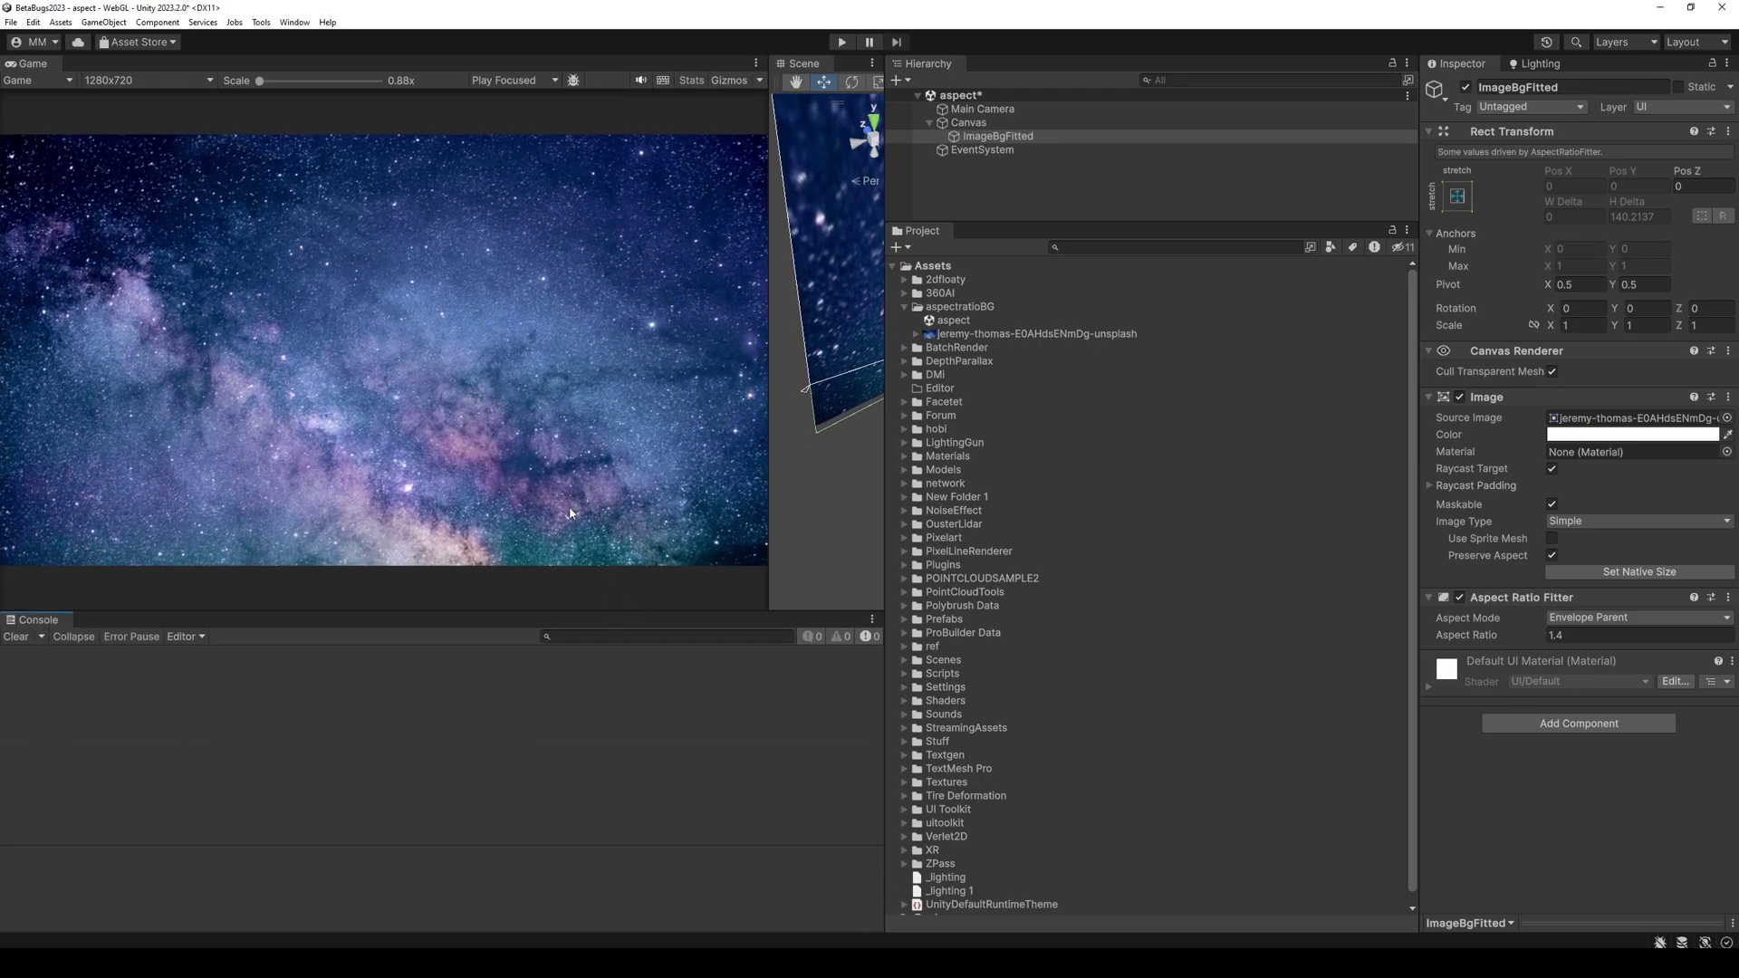
# Apply the bottom-left anchor preset to ImageBgFitted, including pivot and position, and save the scene
pyautogui.hotkey('ctrl', 's')
pyautogui.click(1694, 598)
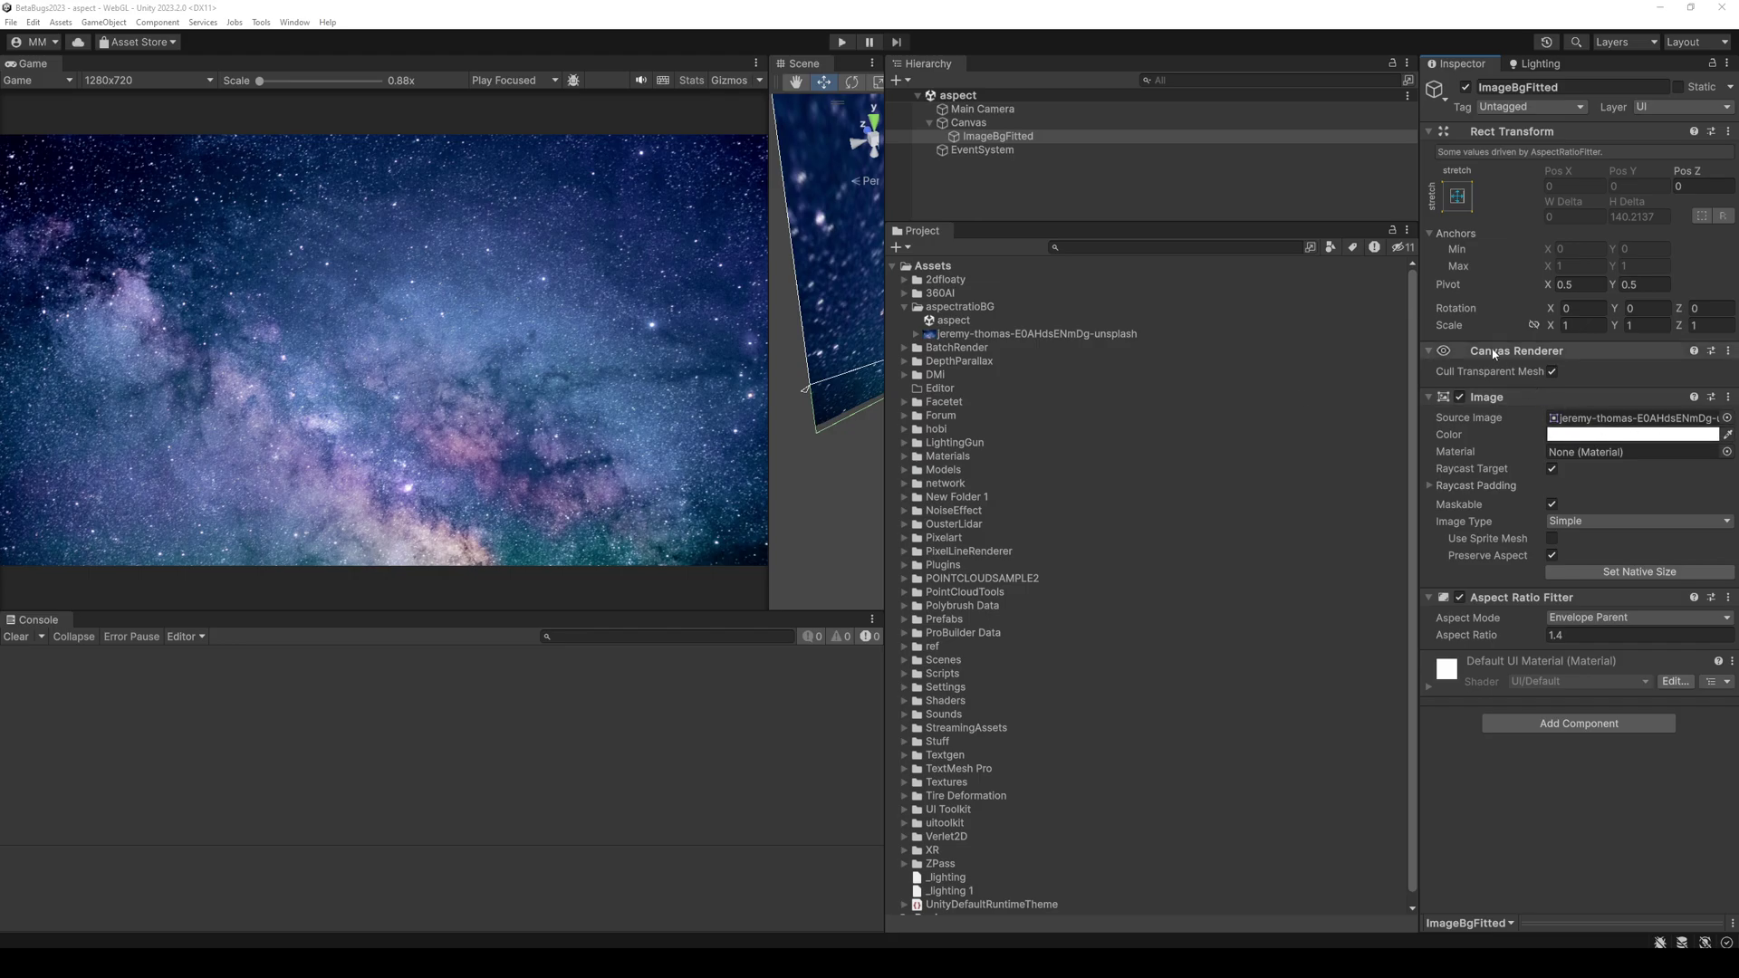
pyautogui.click(1458, 197)
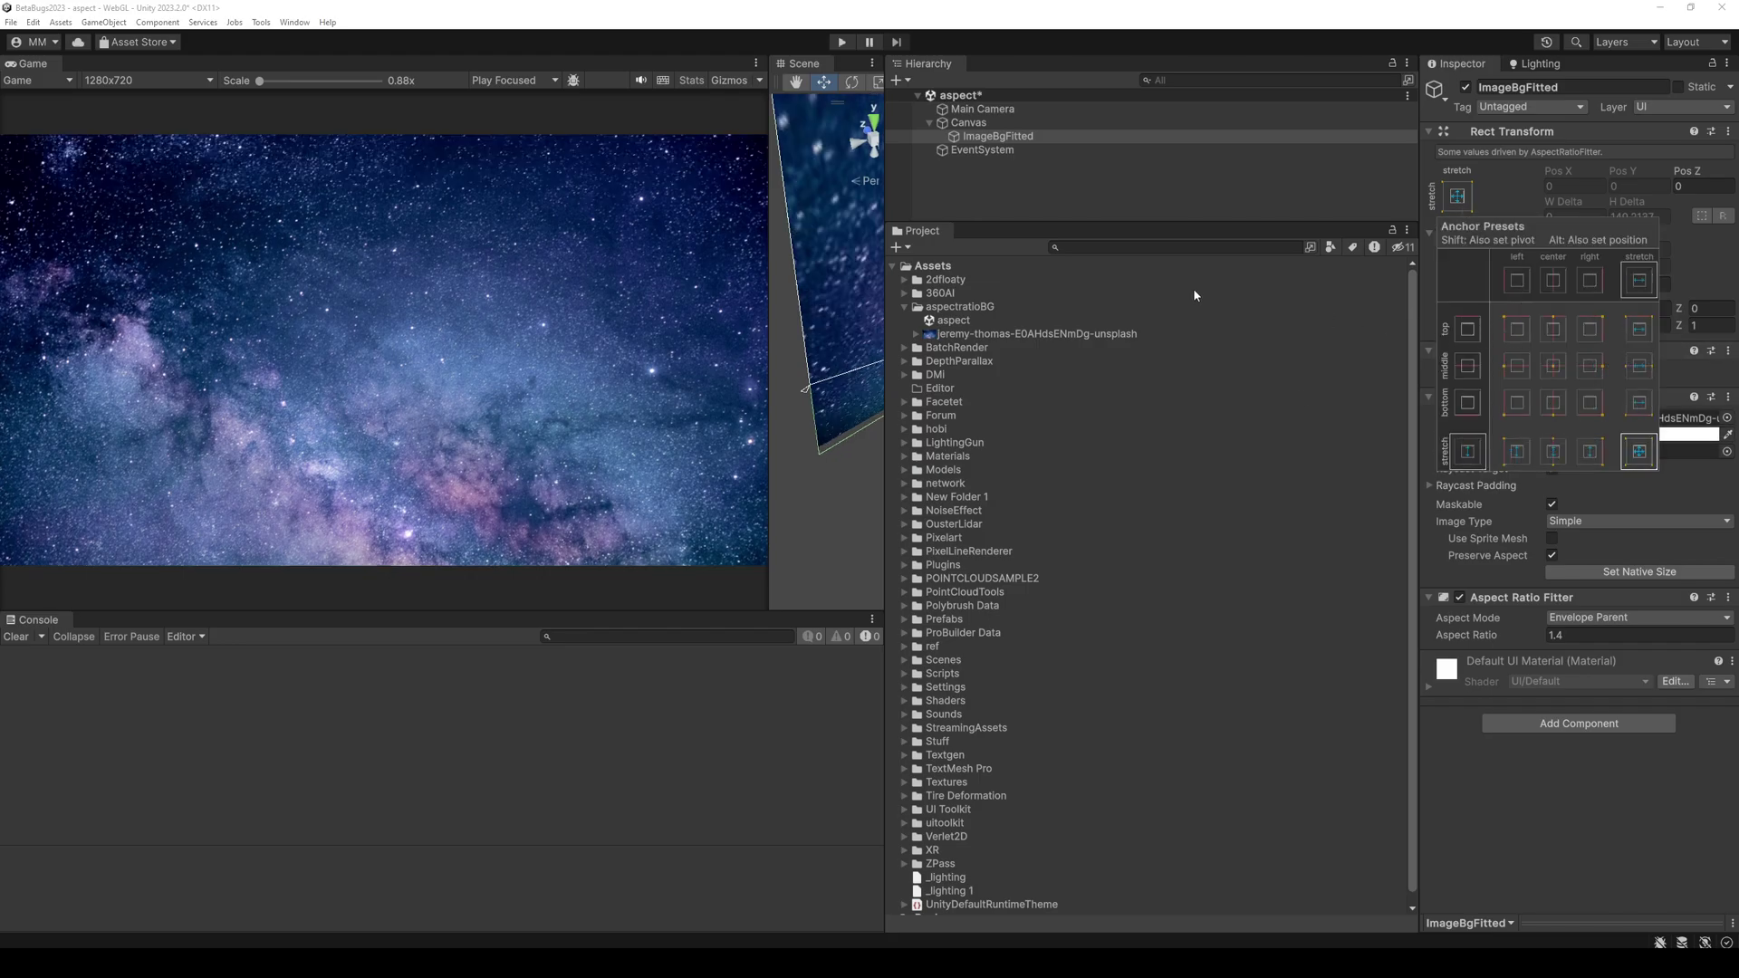
pyautogui.hotkey('shift', 'alt')
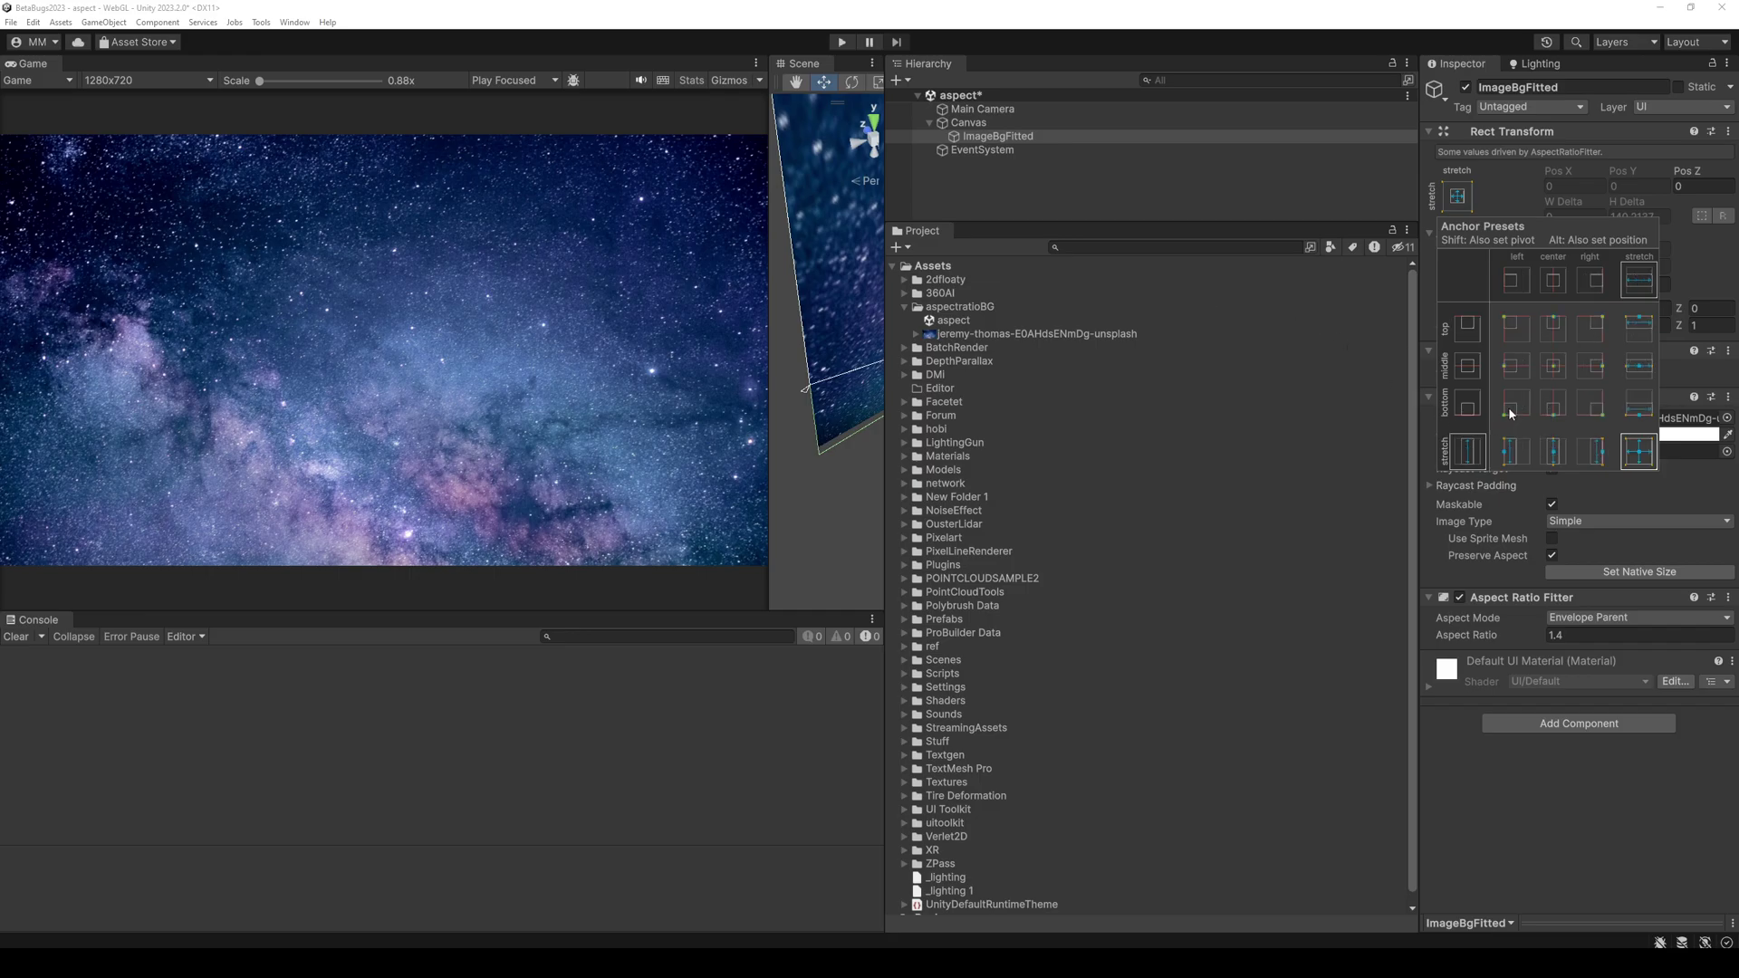
pyautogui.keyDown('alt'); pyautogui.keyDown('shift'); pyautogui.click(1508, 409); pyautogui.keyUp('shift'); pyautogui.keyUp('alt')
pyautogui.hotkey('ctrl', 's')
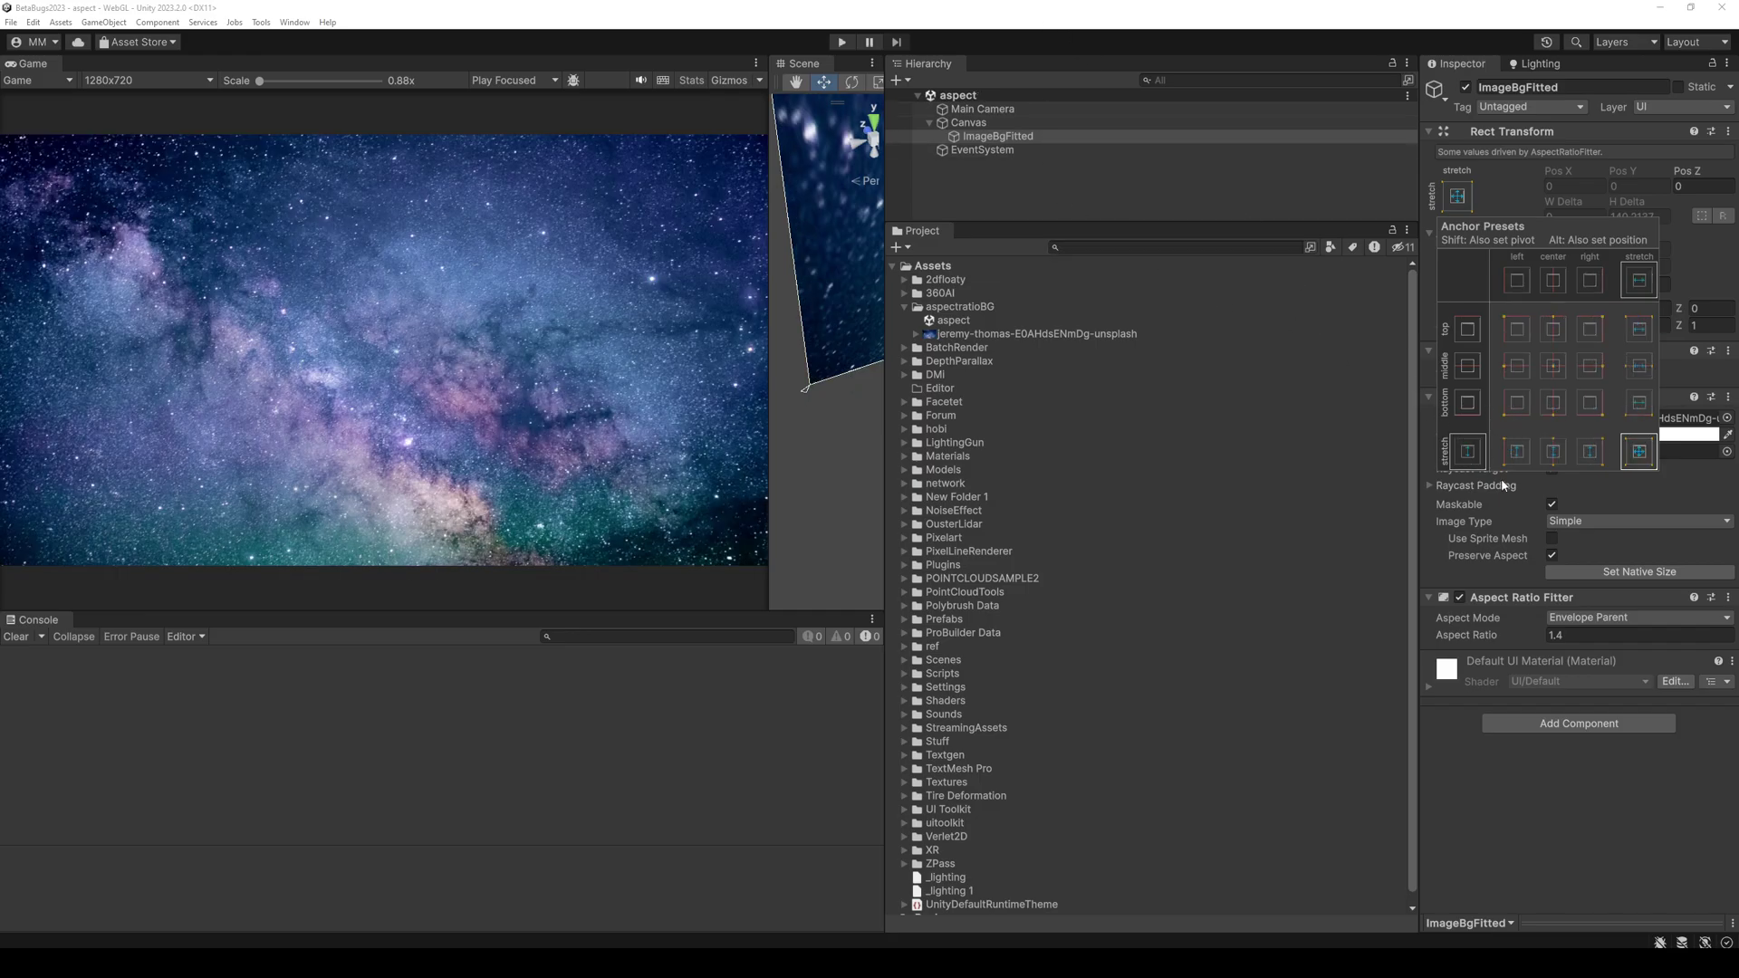
pyautogui.click(1179, 13)
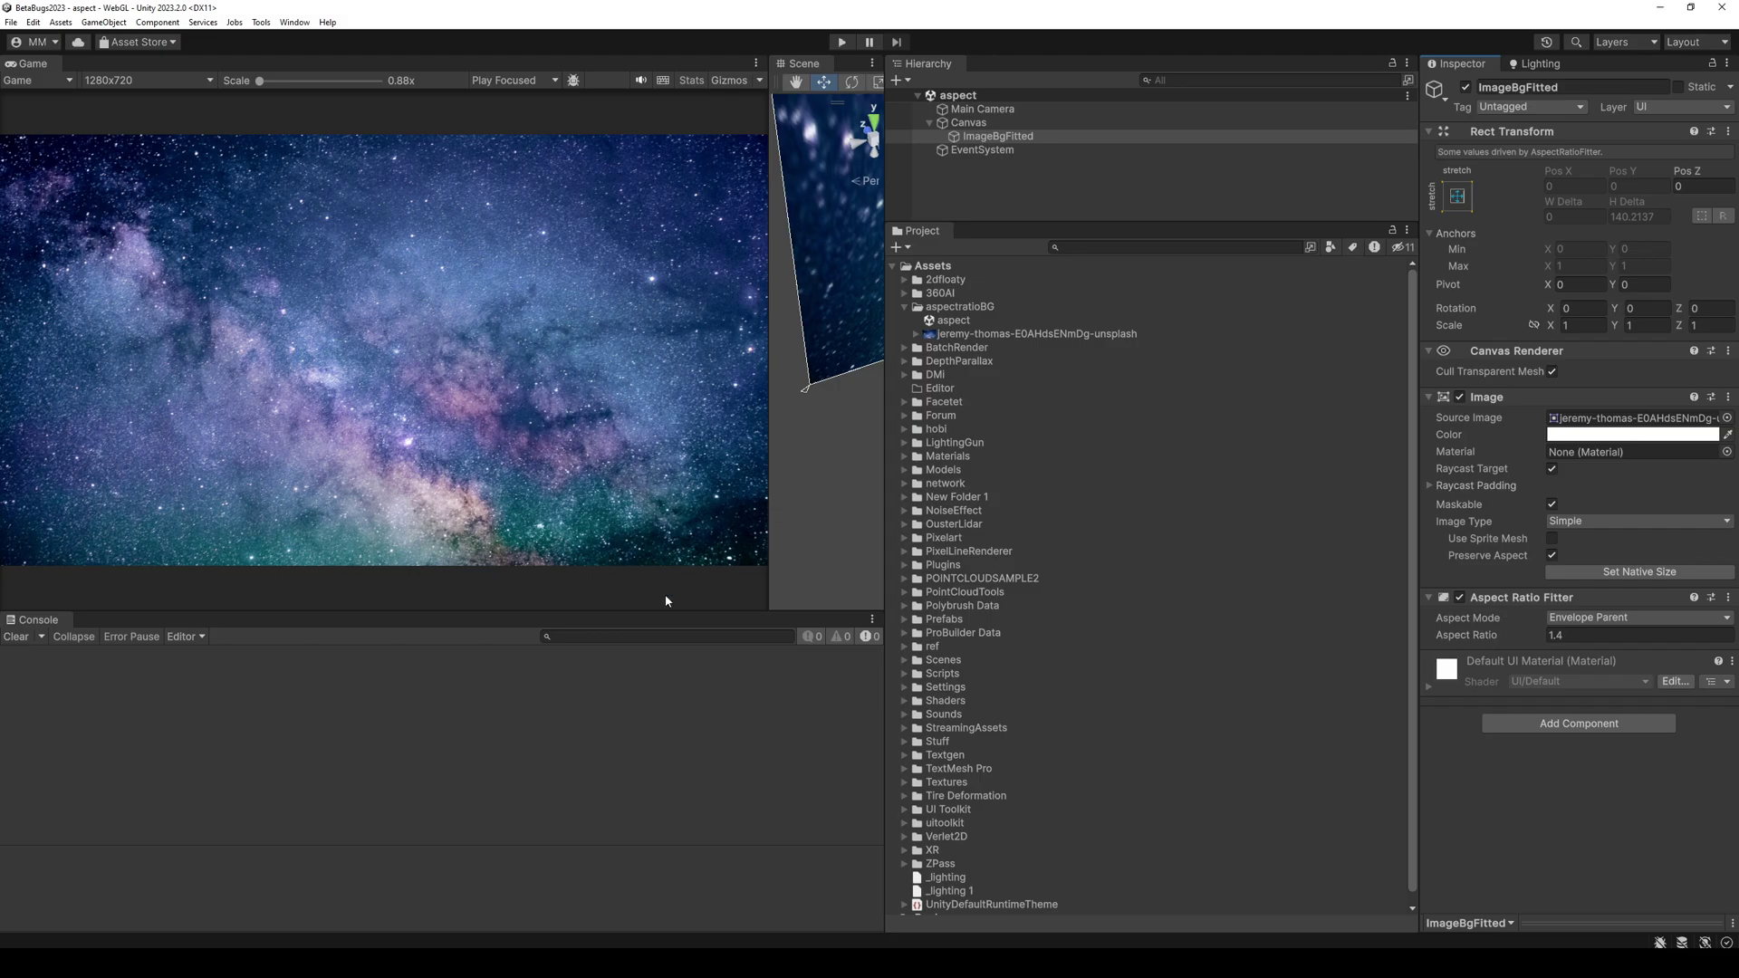
# Switch the Game view to Free Aspect and set the fitter's Aspect Ratio to 1.44 while varying the view's height
pyautogui.click(145, 79)
pyautogui.click(136, 142)
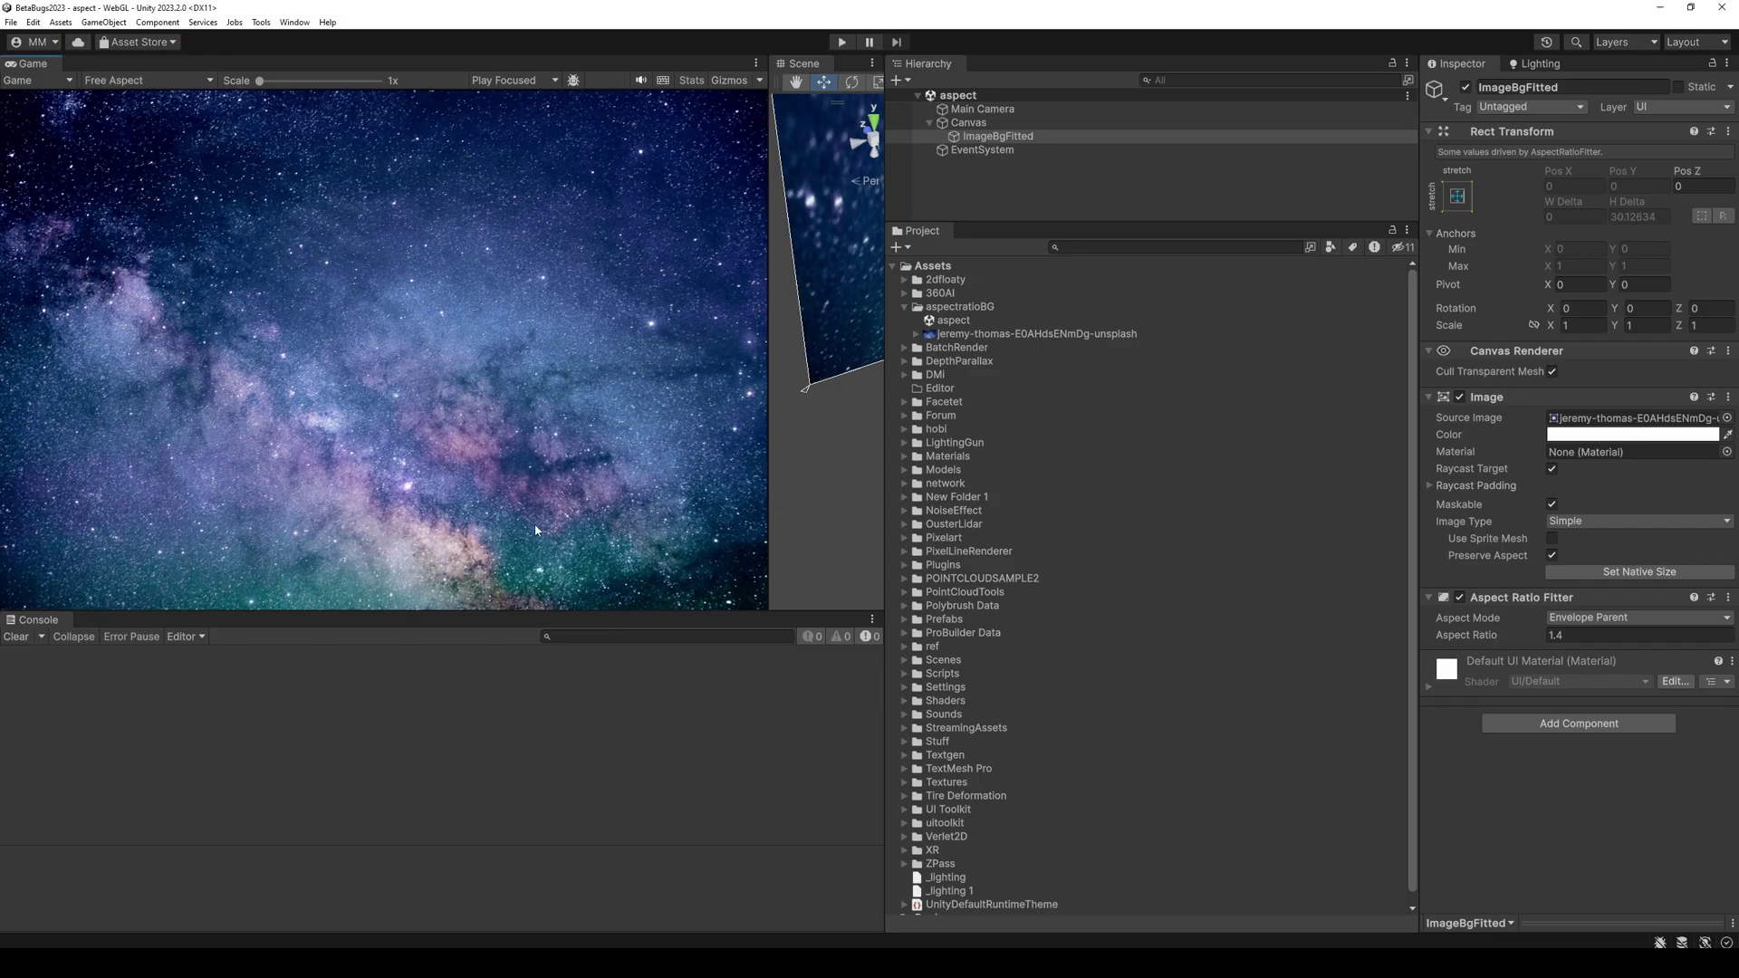
pyautogui.moveTo(528, 611); pyautogui.dragTo(444, 681)
pyautogui.moveTo(1508, 632); pyautogui.dragTo(1519, 634)
pyautogui.moveTo(679, 678); pyautogui.dragTo(640, 368)
pyautogui.moveTo(1518, 634); pyautogui.dragTo(1508, 634)
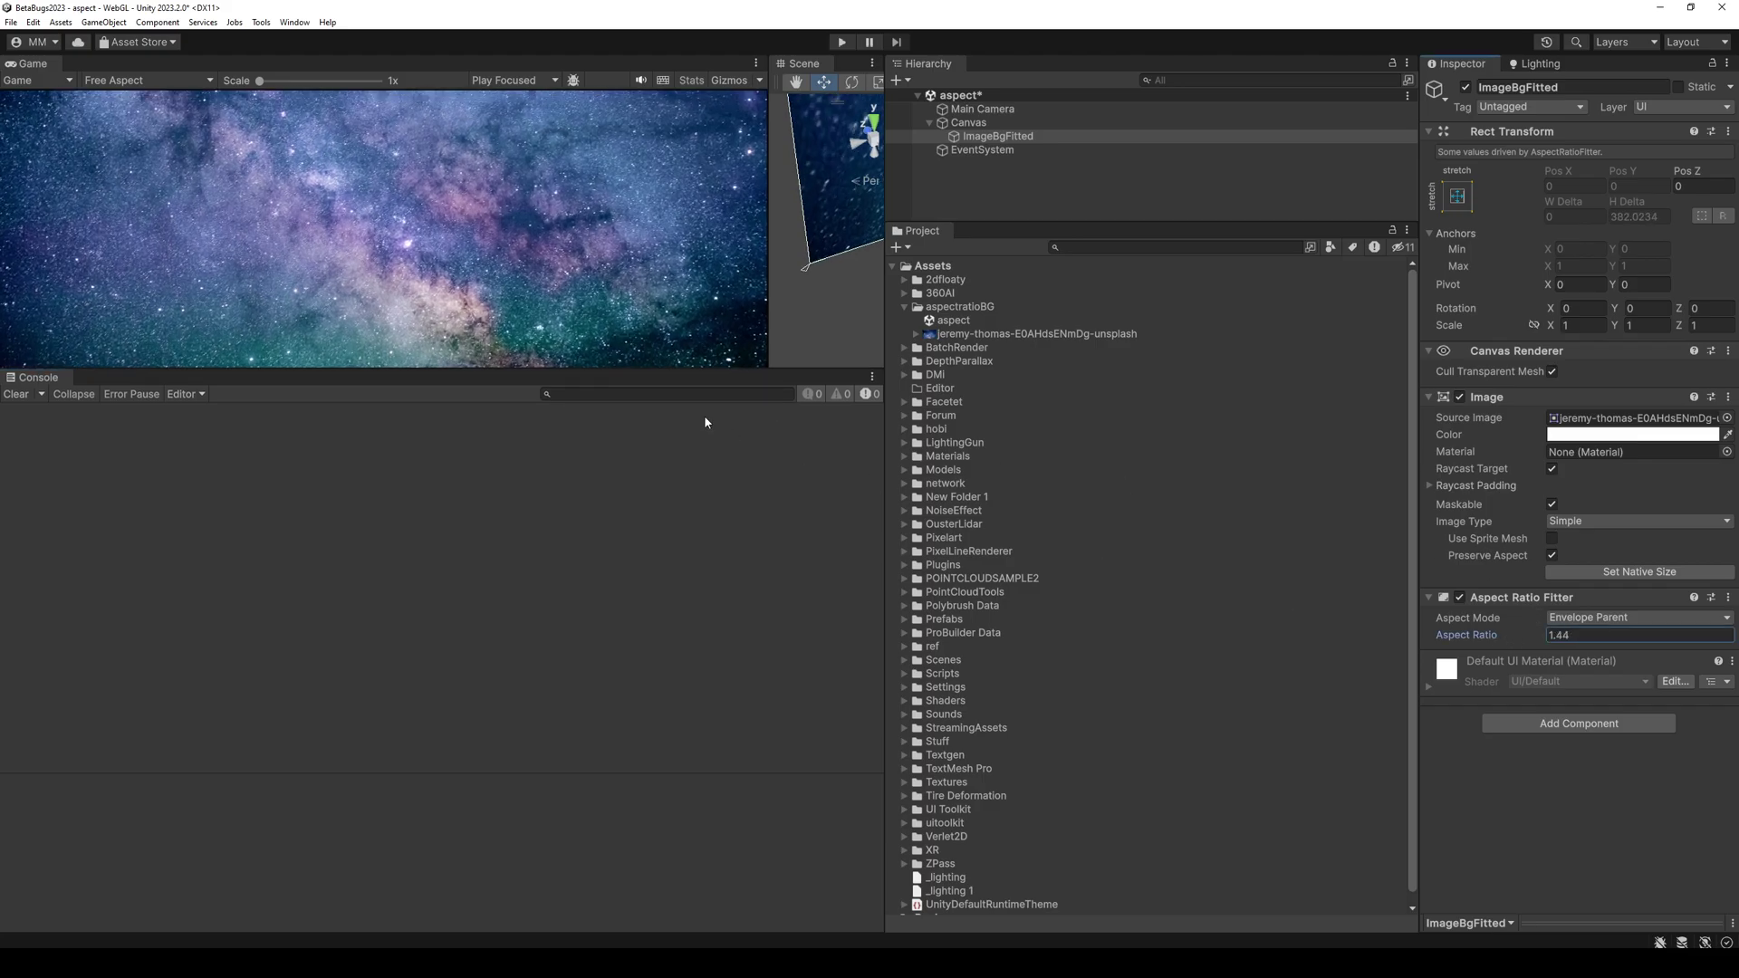
# Make the Game view taller and narrower, and set ImageBgFitted's X and Y scale to 1.2
pyautogui.moveTo(643, 370); pyautogui.dragTo(646, 576)
pyautogui.moveTo(770, 462); pyautogui.dragTo(601, 366)
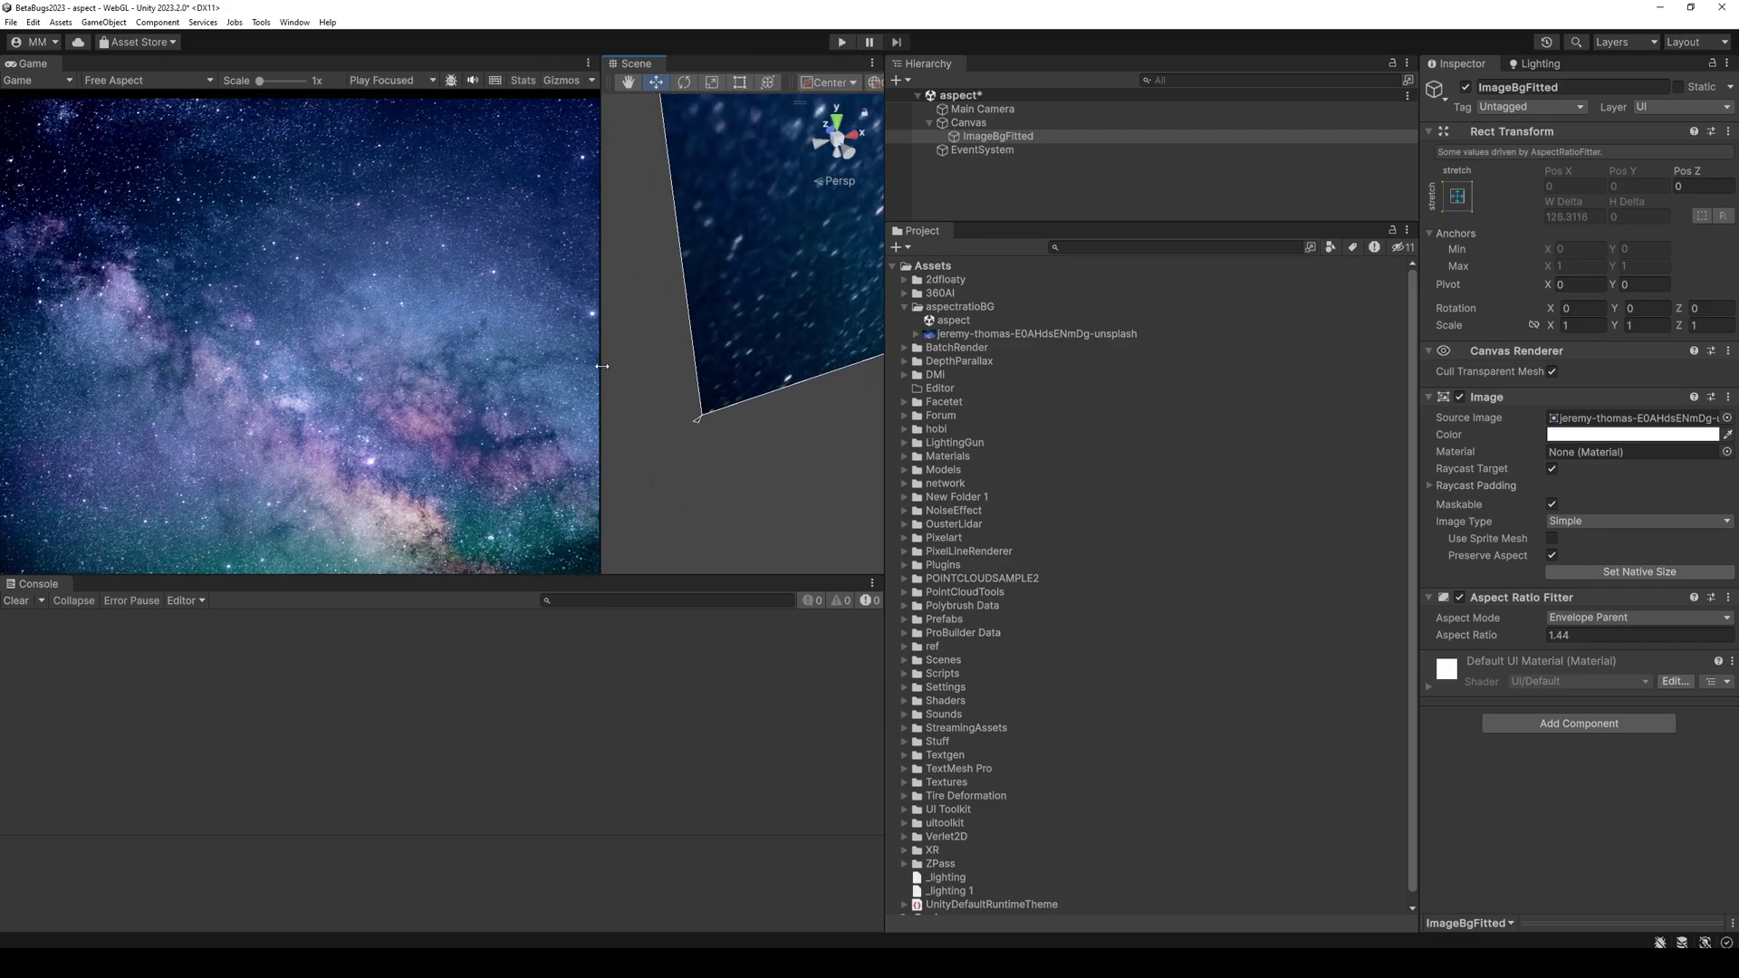
pyautogui.click(1592, 326)
pyautogui.write('1.2')
pyautogui.press('Tab')
pyautogui.write('1.2')
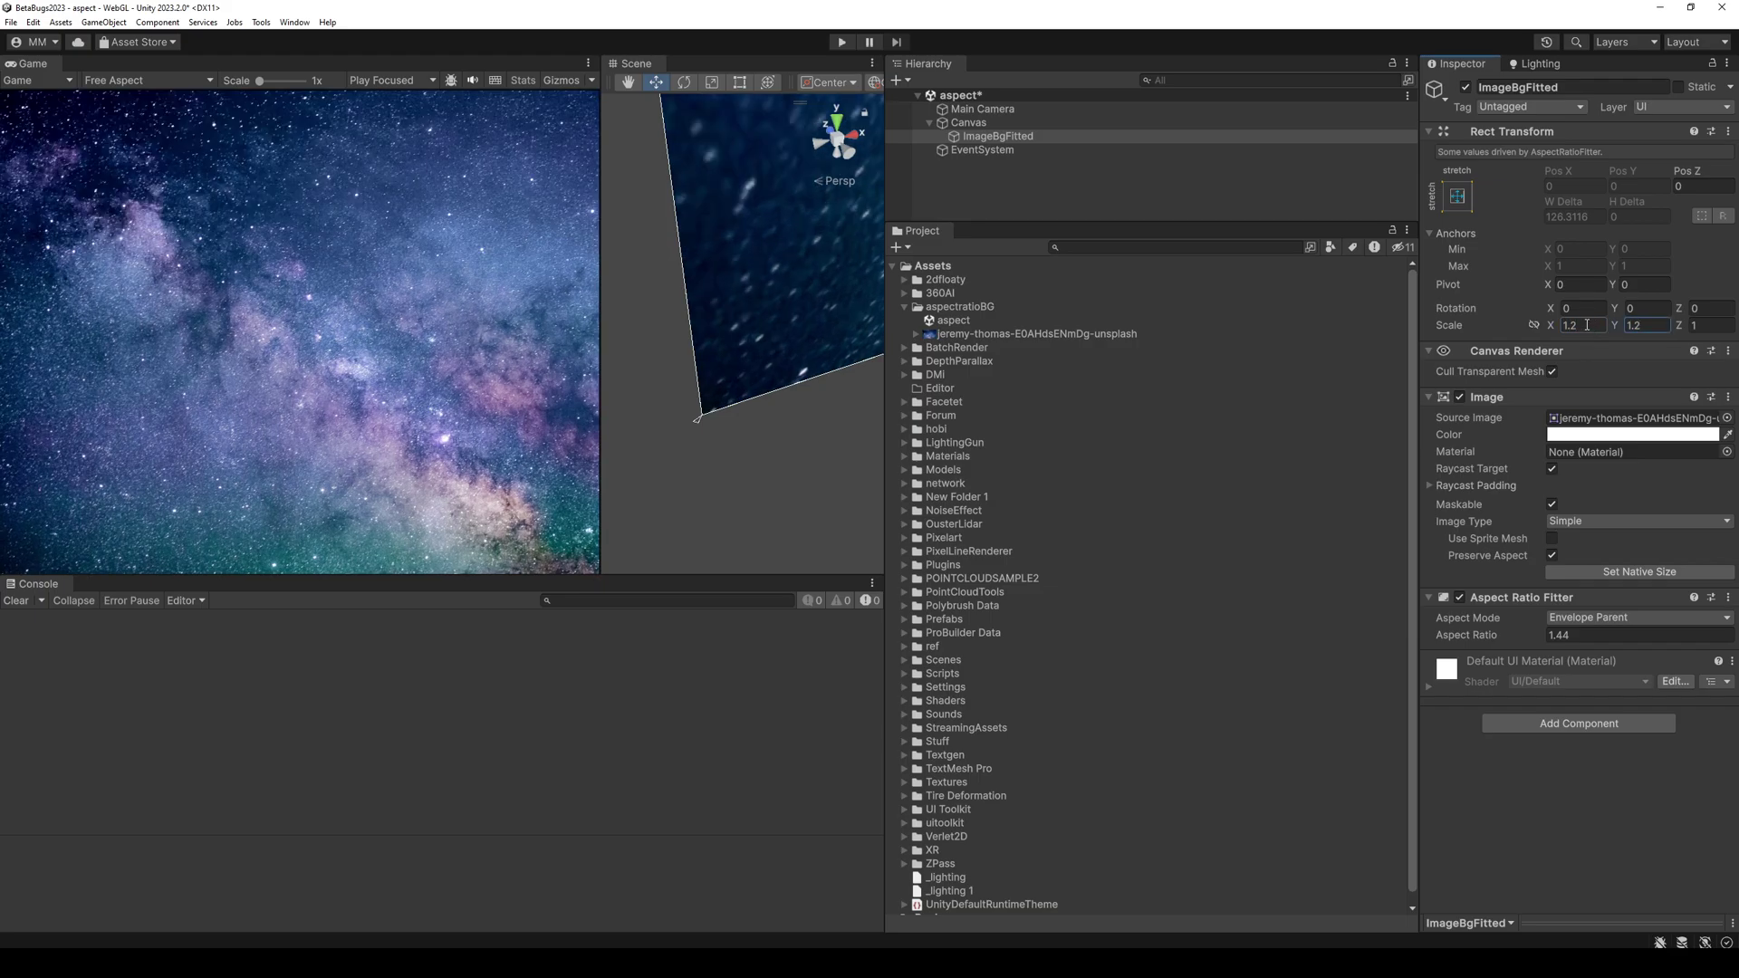
# Resize the Game view through short, wide and tall shapes to check how the enlarged image covers it
pyautogui.moveTo(547, 577); pyautogui.dragTo(543, 426)
pyautogui.moveTo(162, 357); pyautogui.dragTo(796, 326)
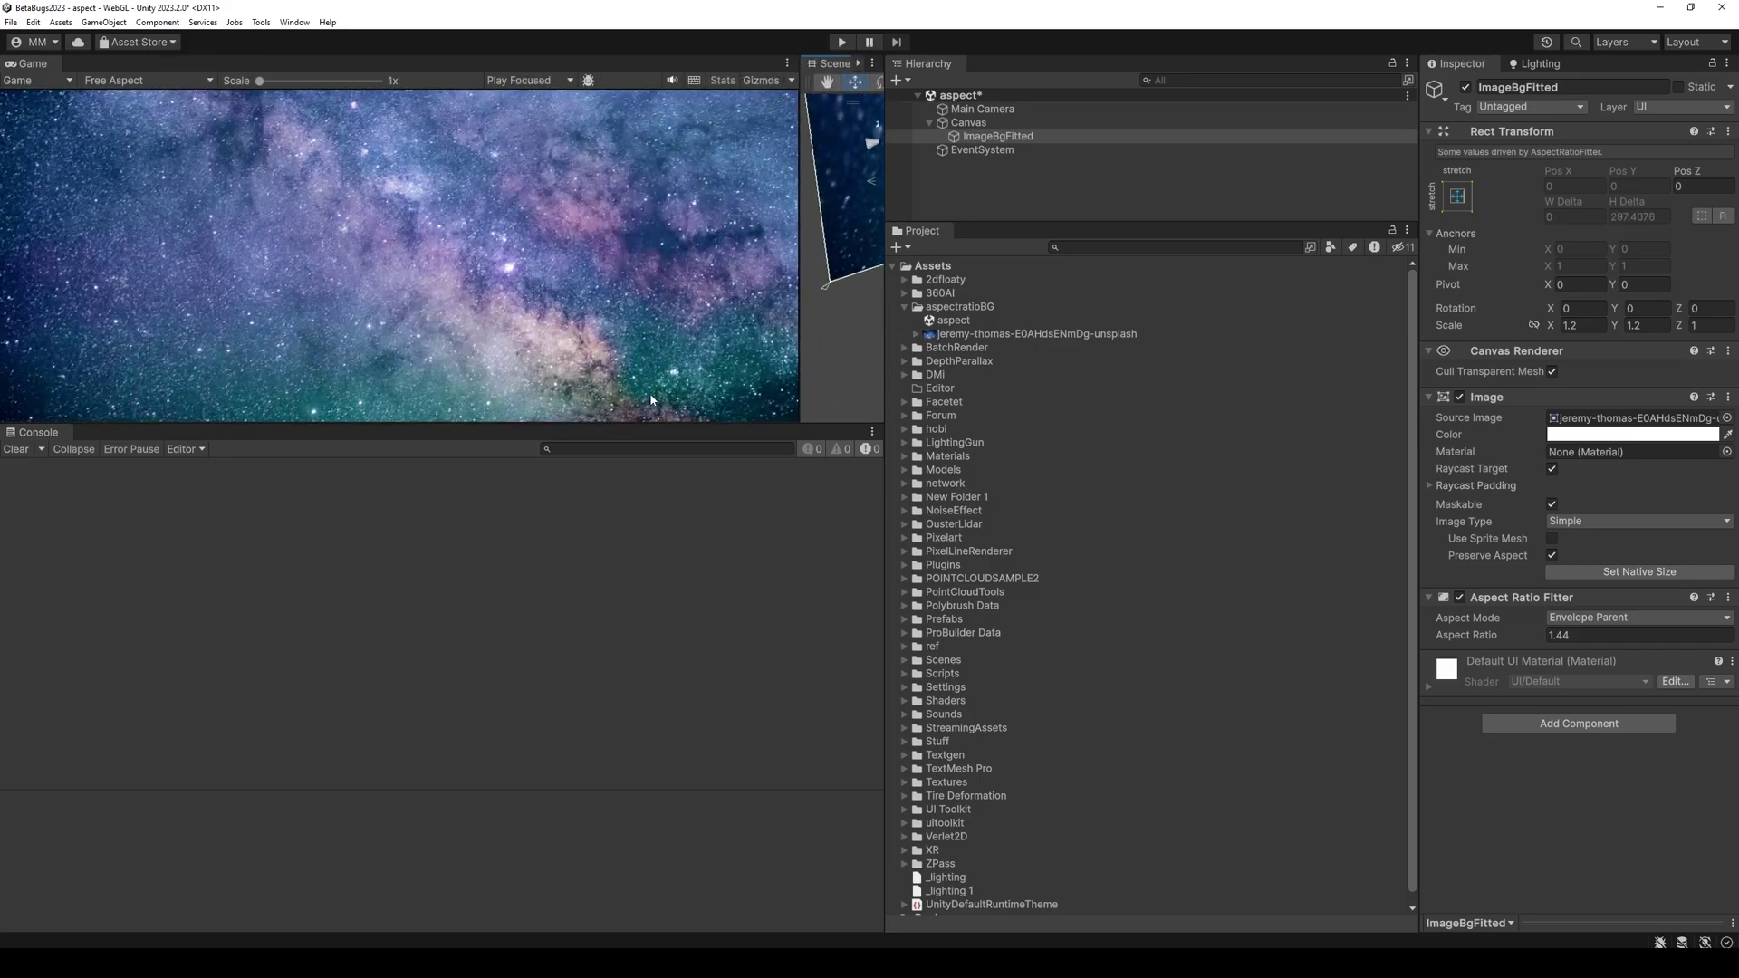
pyautogui.moveTo(649, 423); pyautogui.dragTo(625, 892)
pyautogui.moveTo(799, 525); pyautogui.dragTo(827, 462)
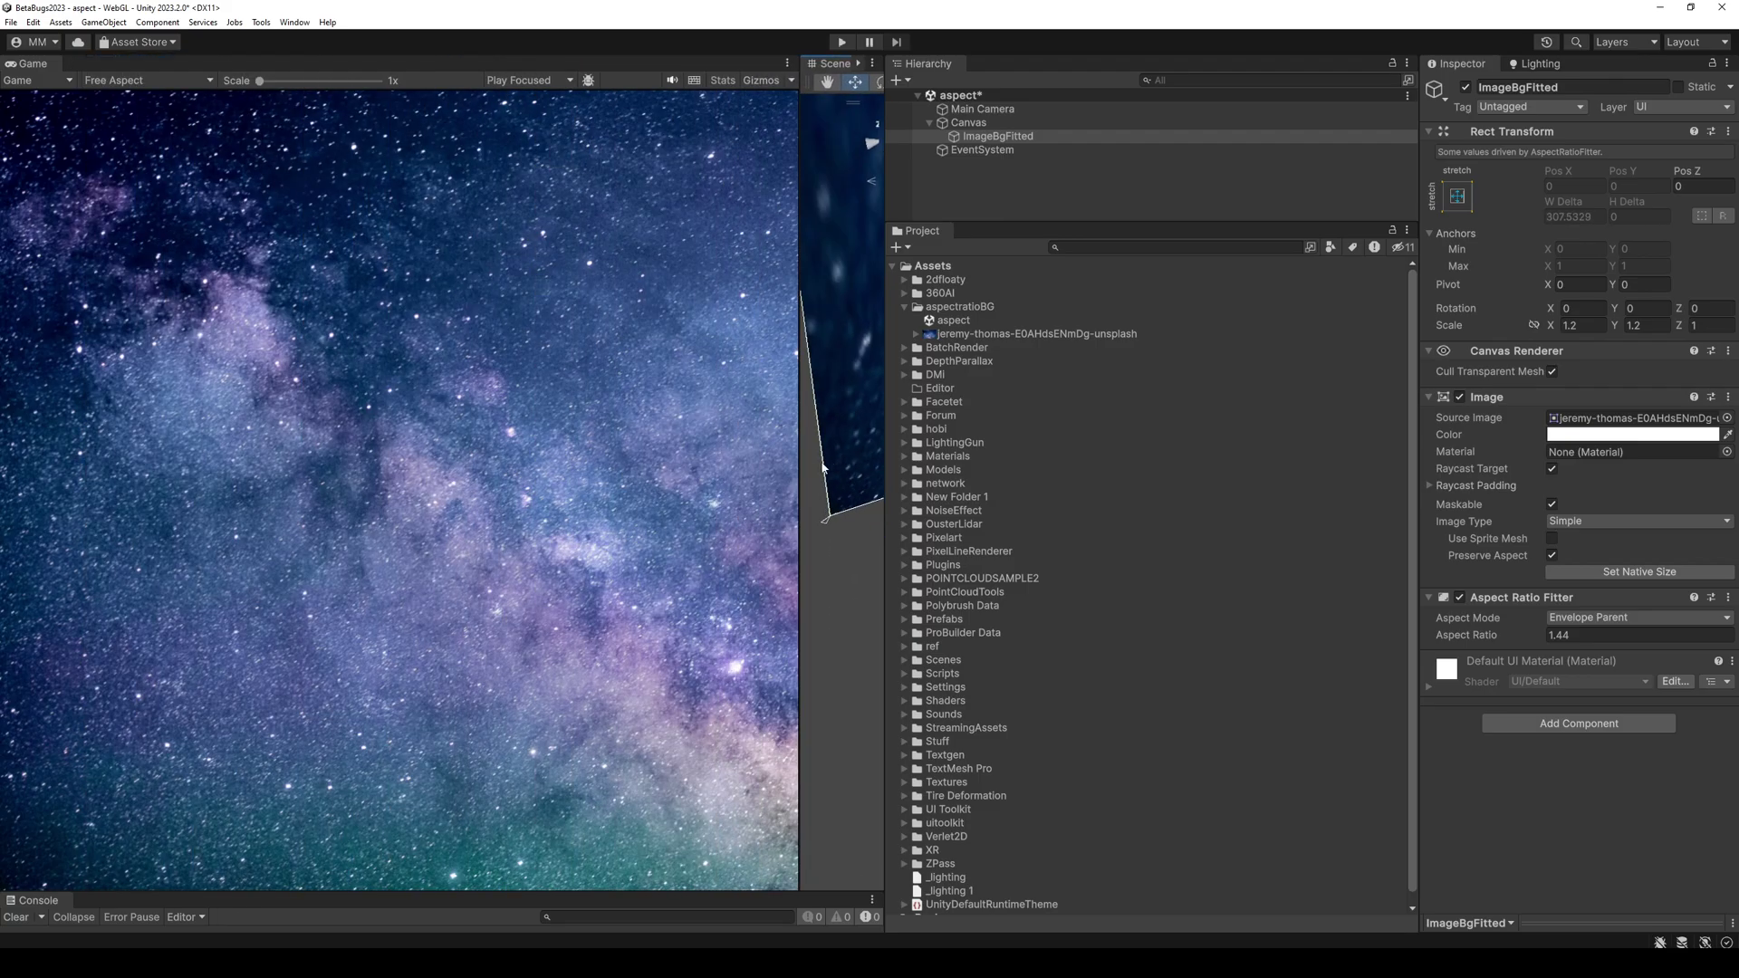
pyautogui.moveTo(610, 896); pyautogui.dragTo(590, 536)
# Apply the middle-center anchor preset to ImageBgFitted, including pivot and position
pyautogui.click(1458, 196)
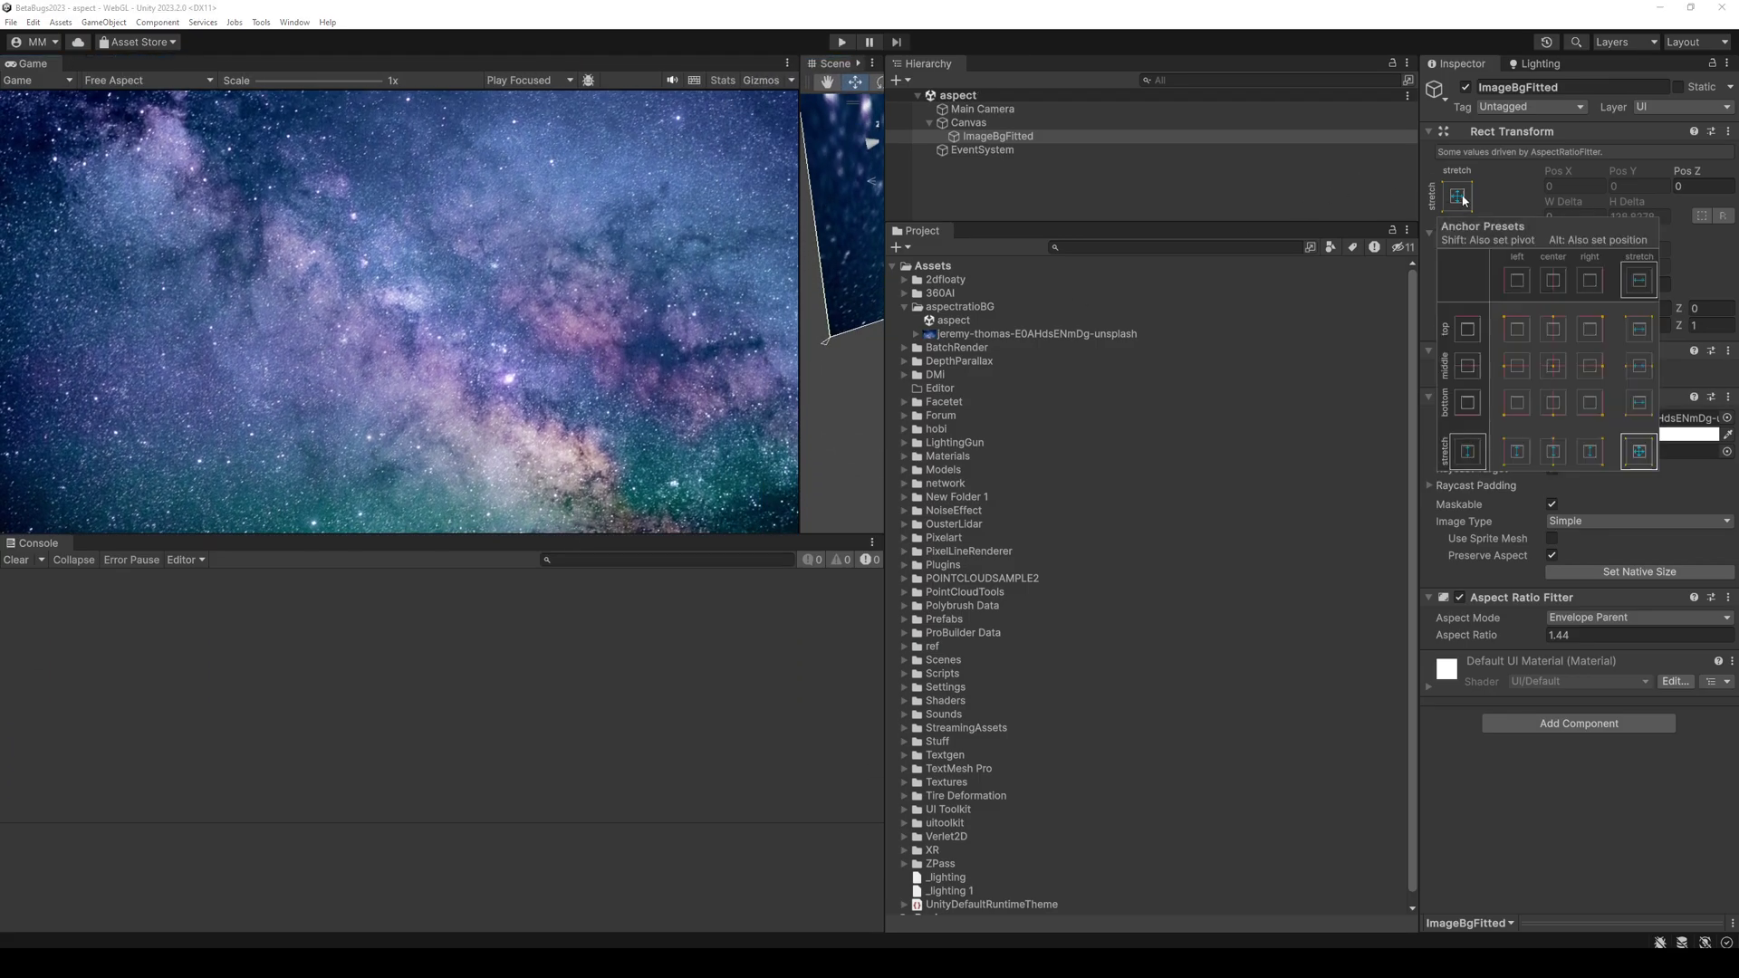
pyautogui.hotkey('shift', 'alt')
pyautogui.keyDown('alt'); pyautogui.keyDown('shift'); pyautogui.click(1548, 366); pyautogui.keyUp('shift'); pyautogui.keyUp('alt')
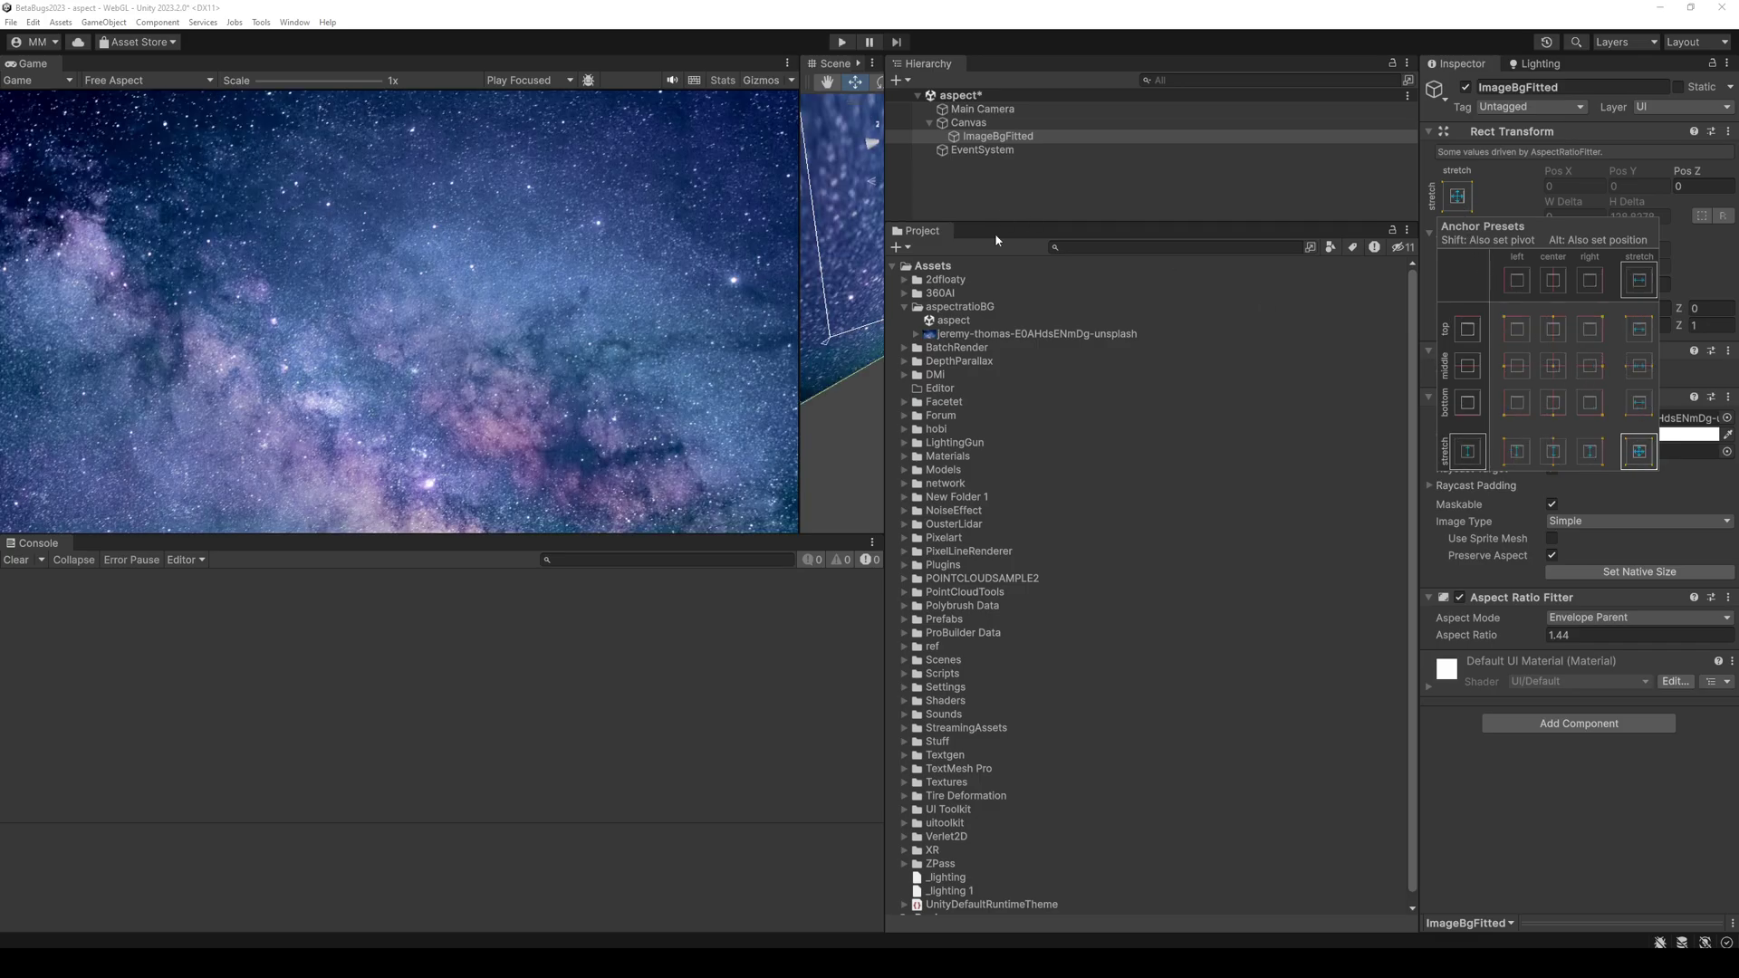
pyautogui.click(809, 22)
# Check the centered image at short and tall Game view heights, and view the available Image Type options
pyautogui.moveTo(799, 429)
pyautogui.mouseDown()
pyautogui.moveTo(272, 426)
pyautogui.moveTo(799, 421)
pyautogui.mouseUp()
pyautogui.moveTo(683, 531); pyautogui.dragTo(634, 292)
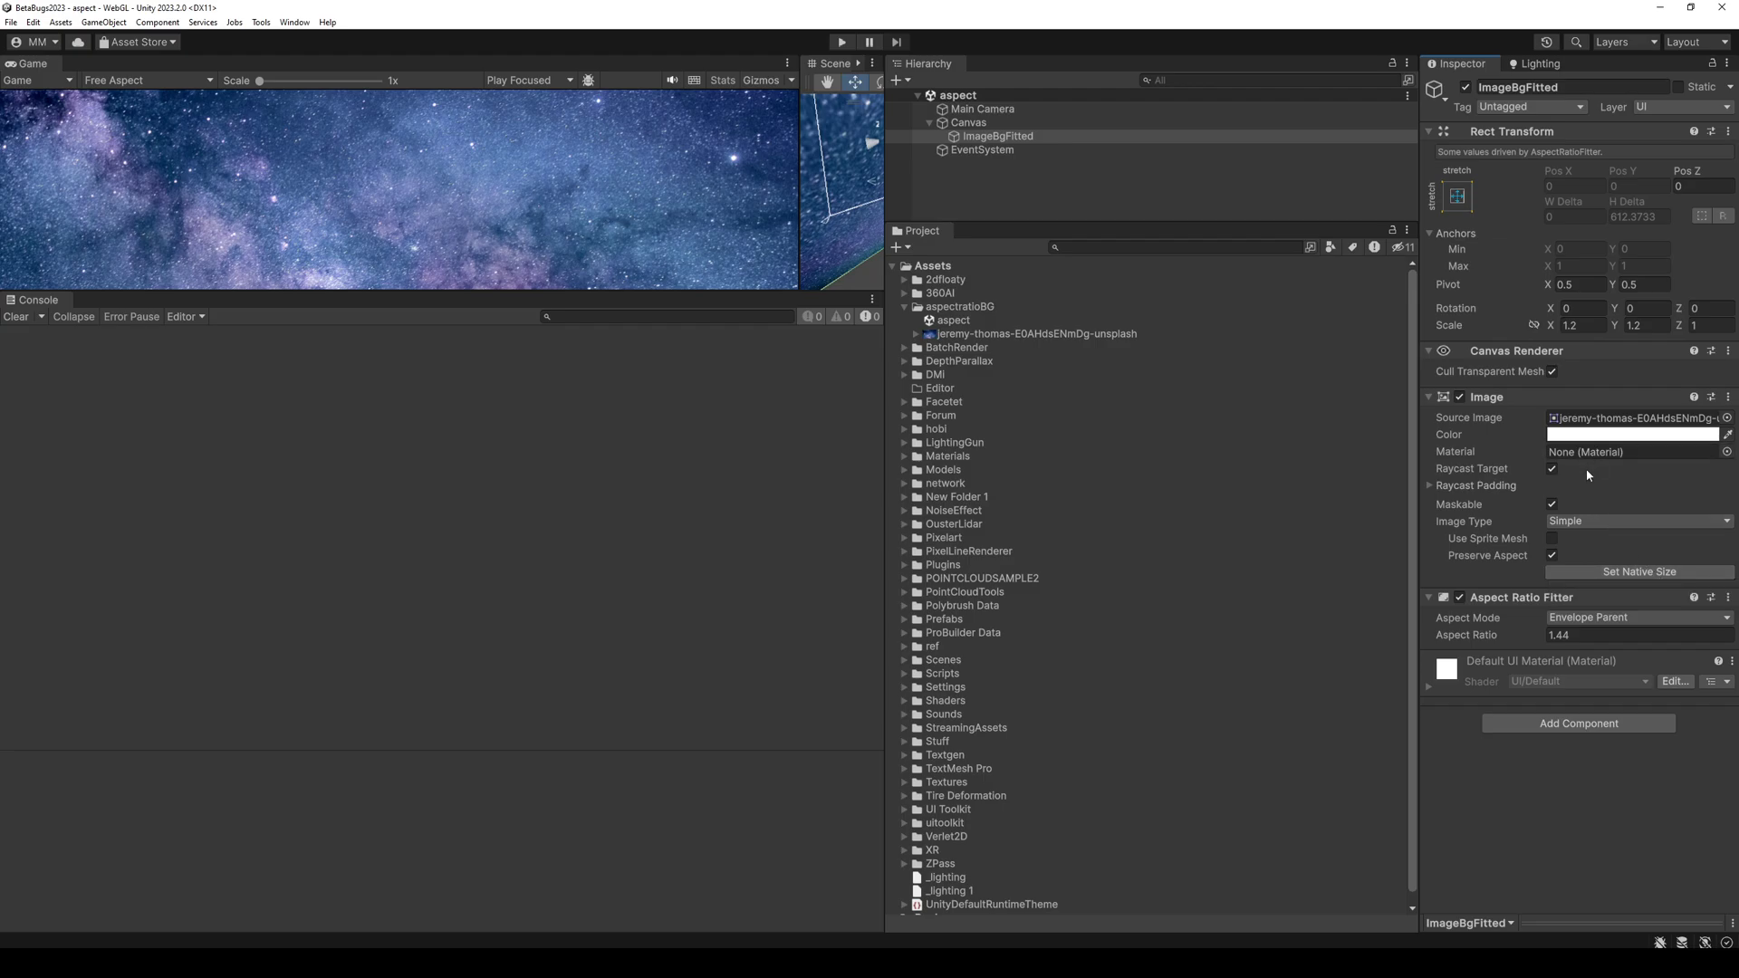
pyautogui.click(1564, 523)
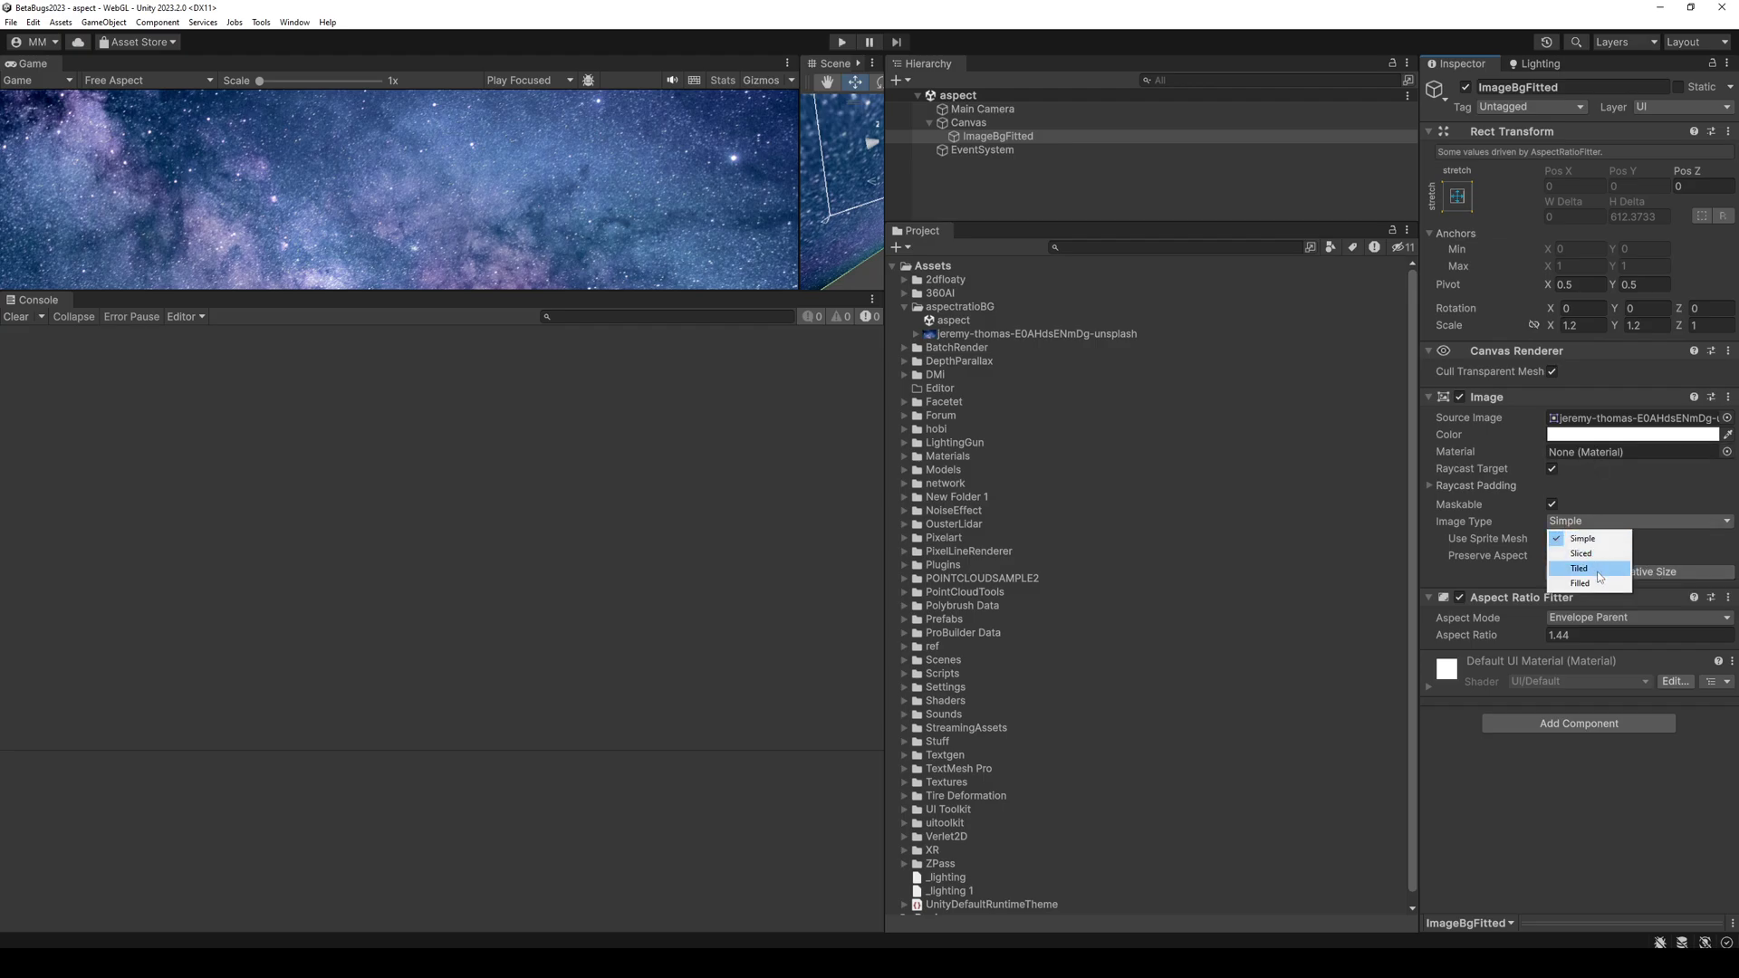
pyautogui.click(1592, 769)
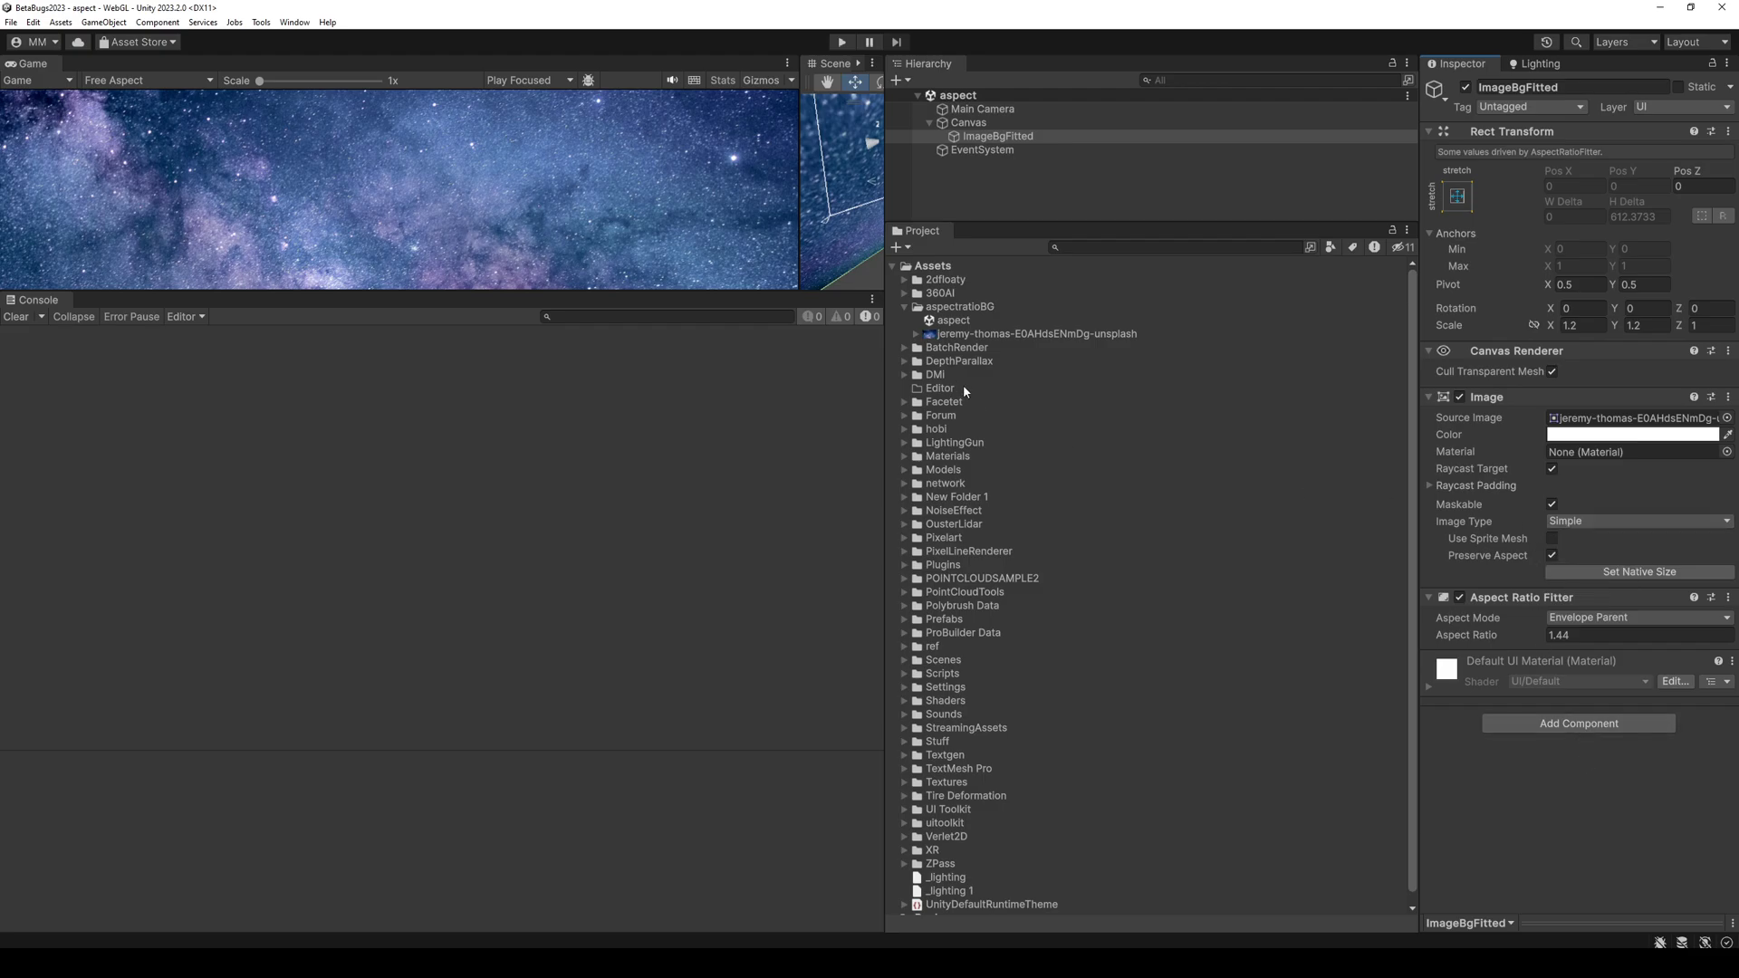
pyautogui.moveTo(597, 290); pyautogui.dragTo(583, 563)
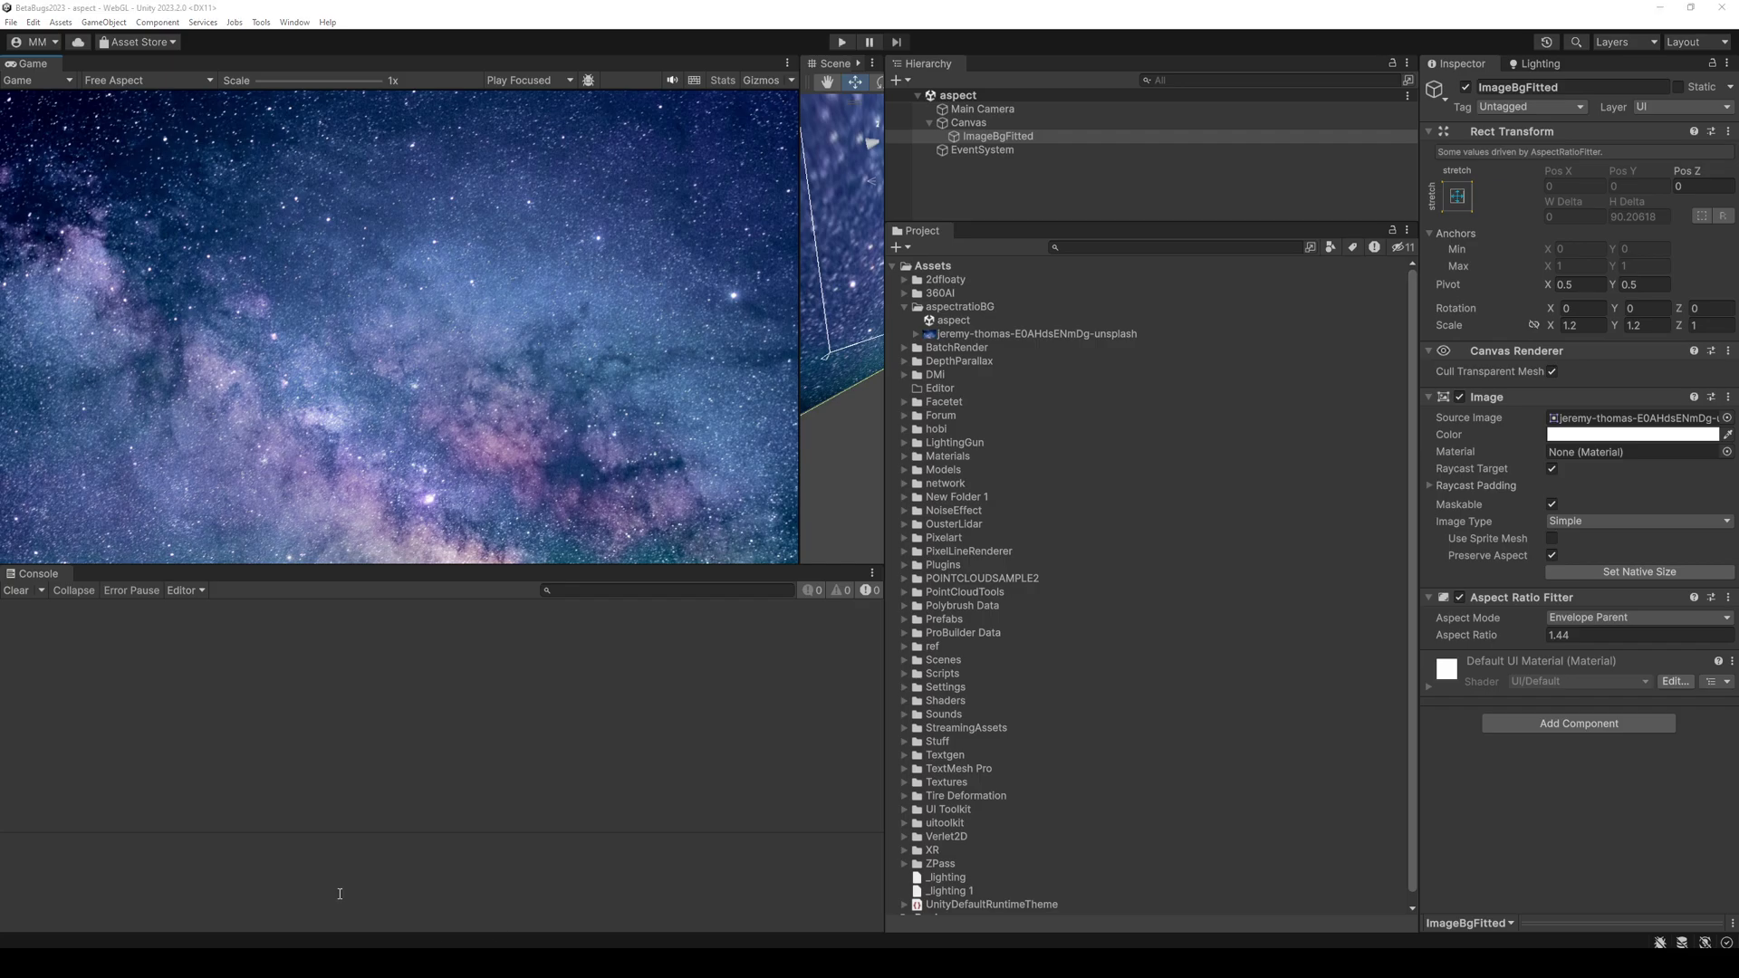